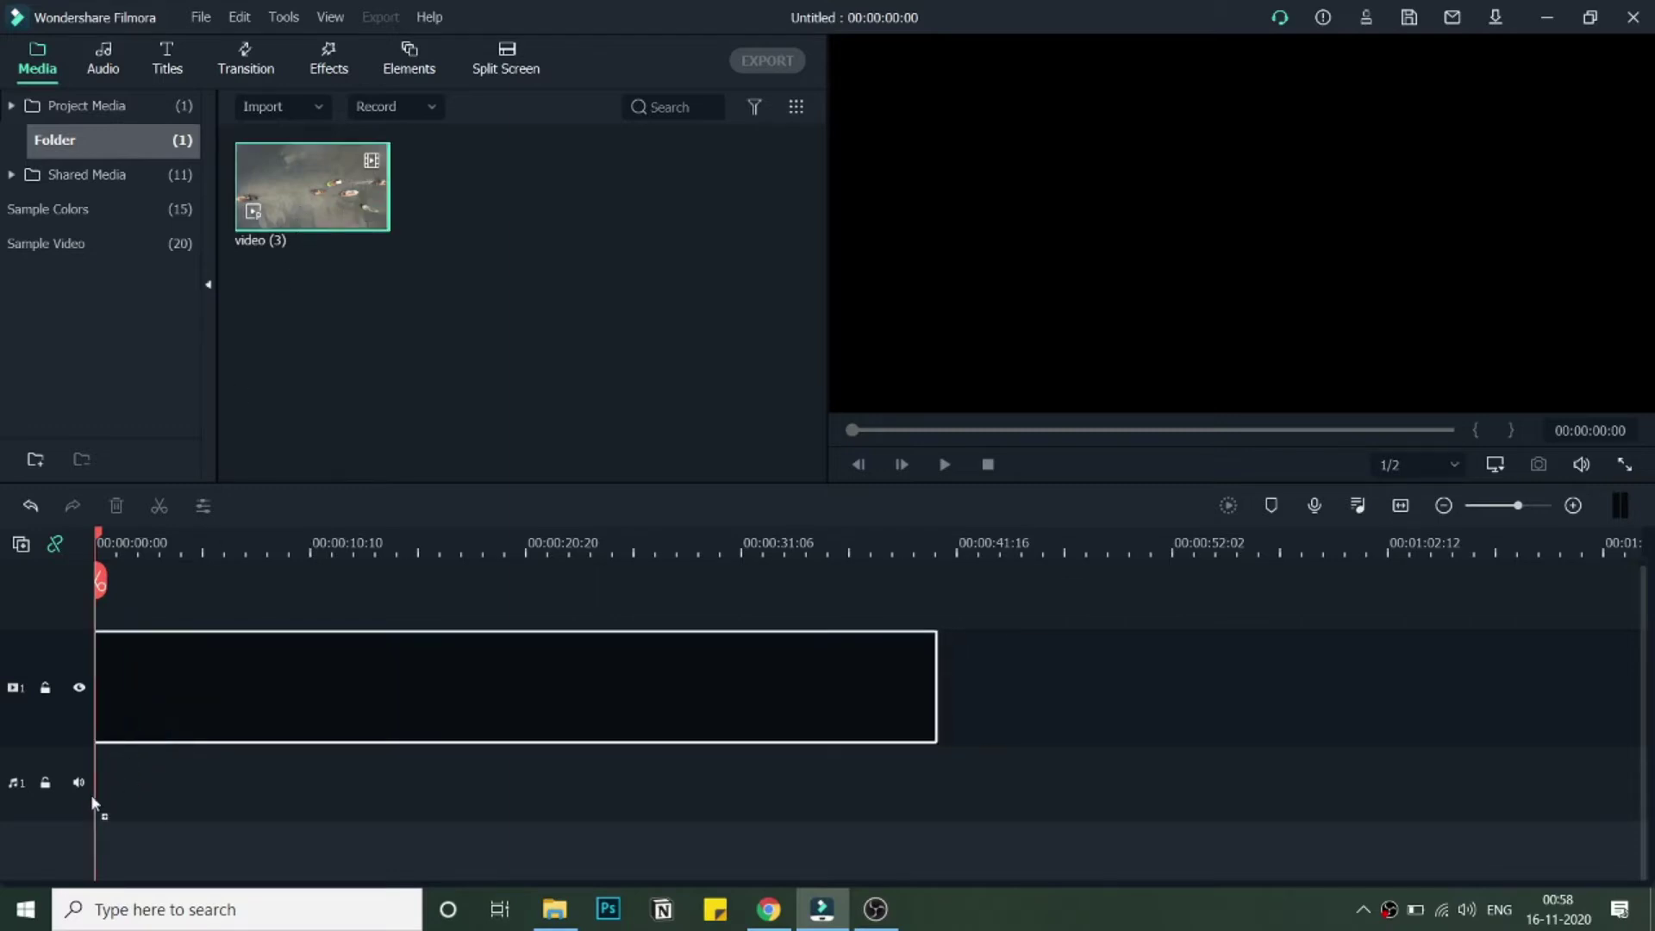
Add video (3) to the timeline with project settings kept, then scrub the boats and return
left_click_drag(300, 225, 91, 794)
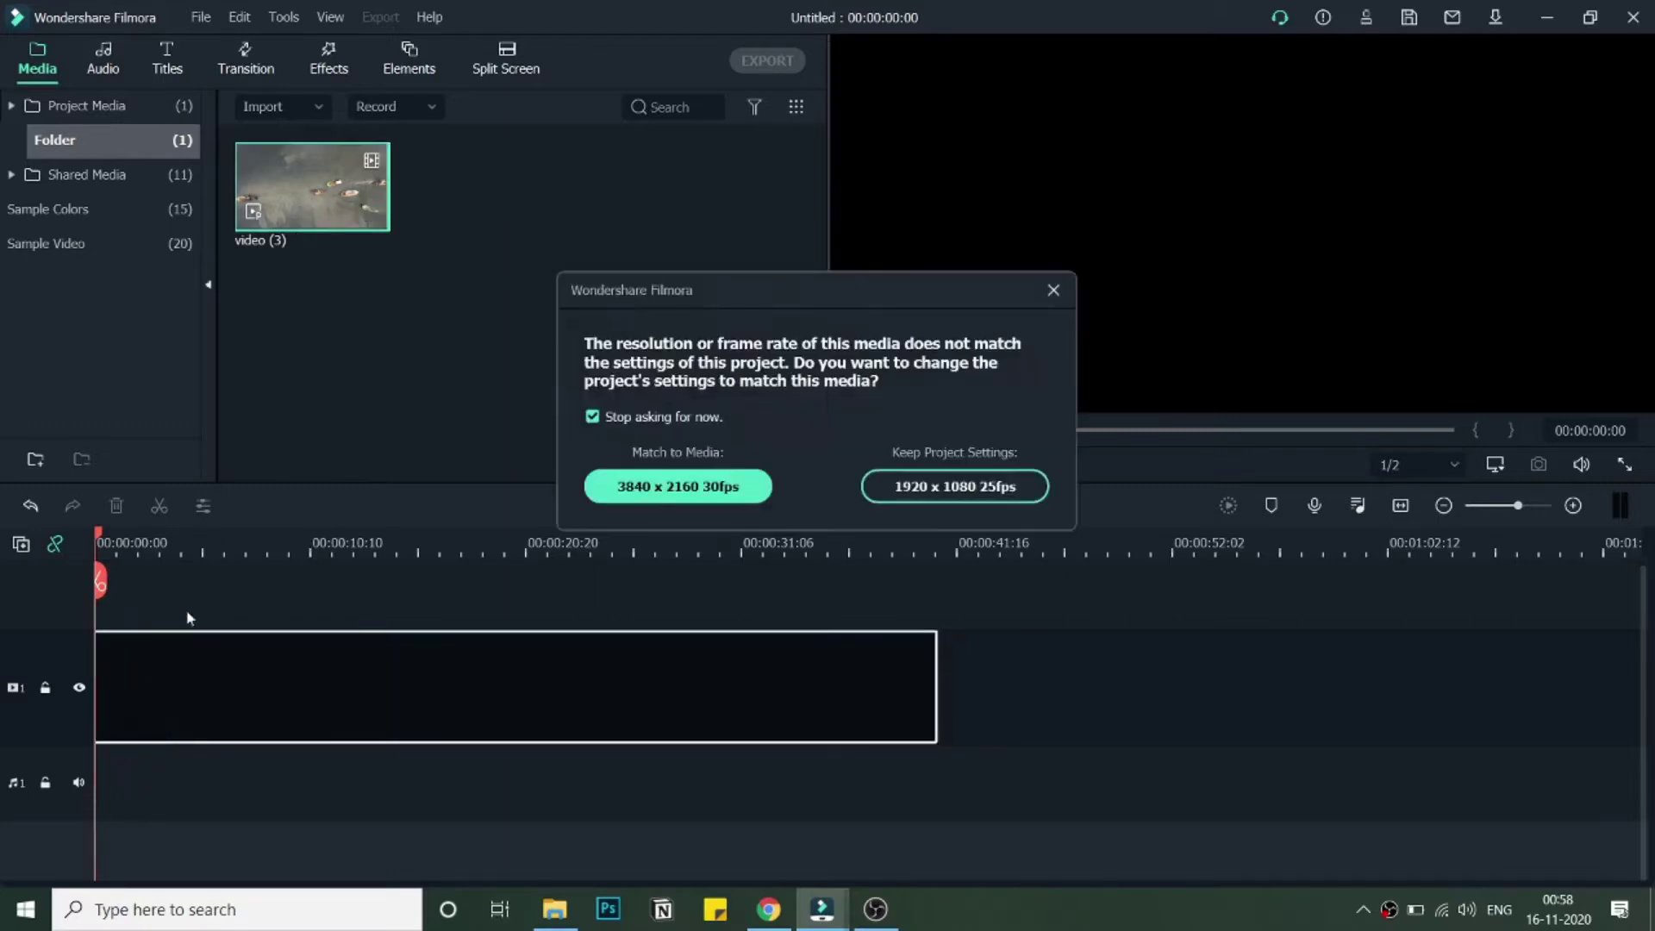
left_click(921, 487)
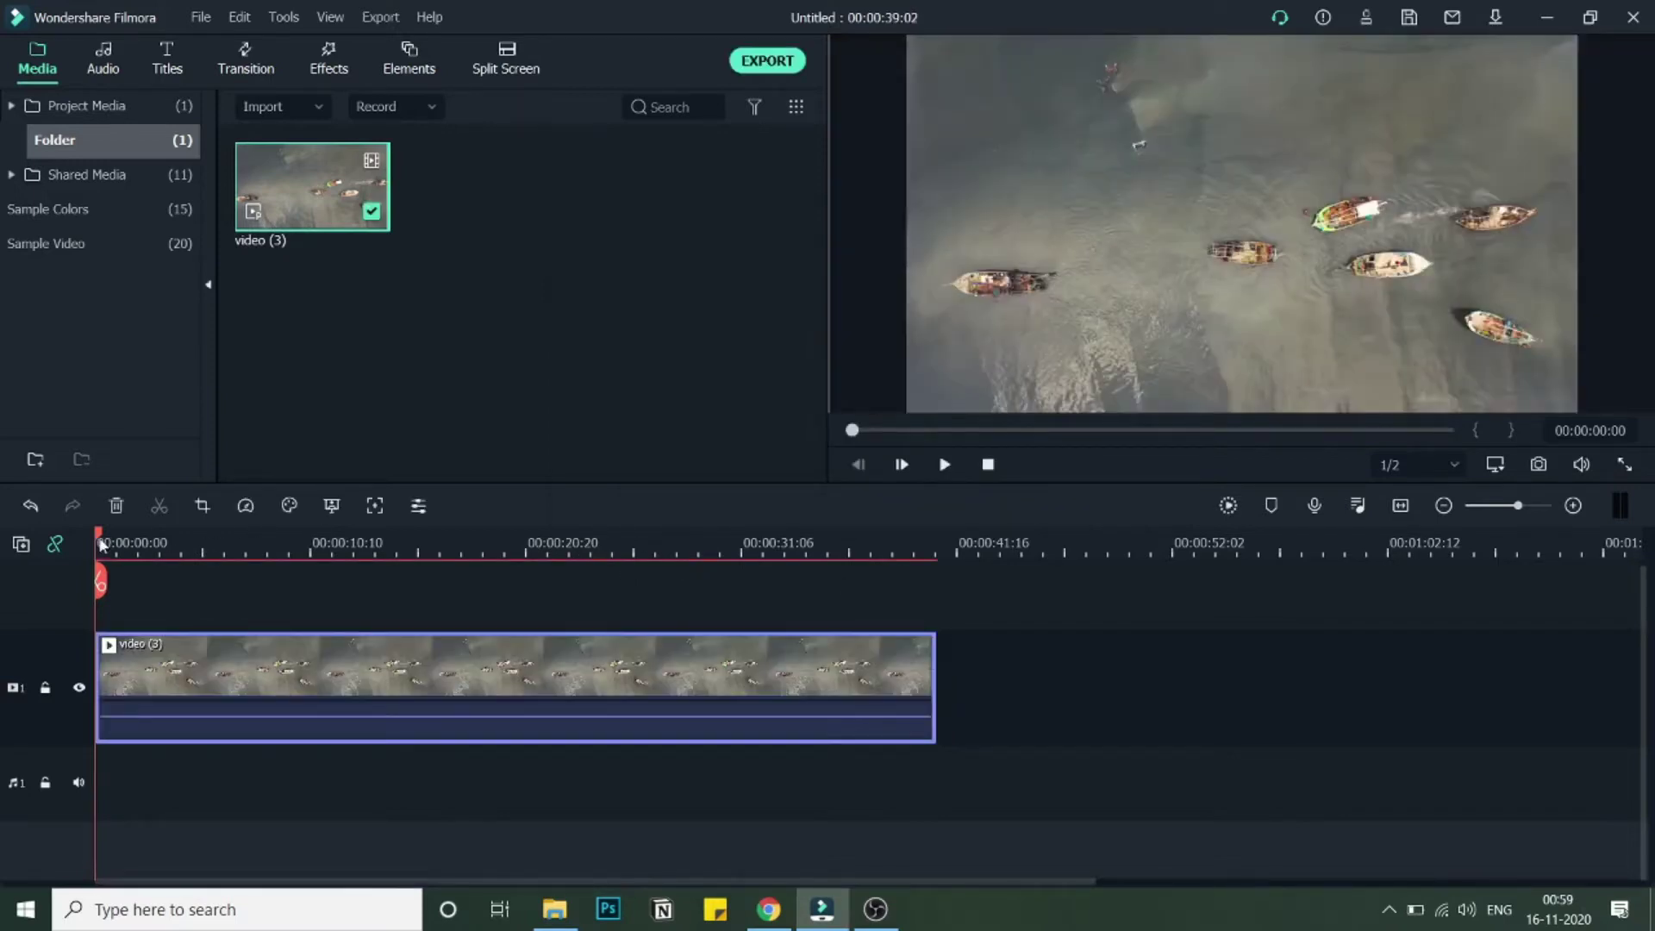
left_click_drag(102, 545, 346, 583)
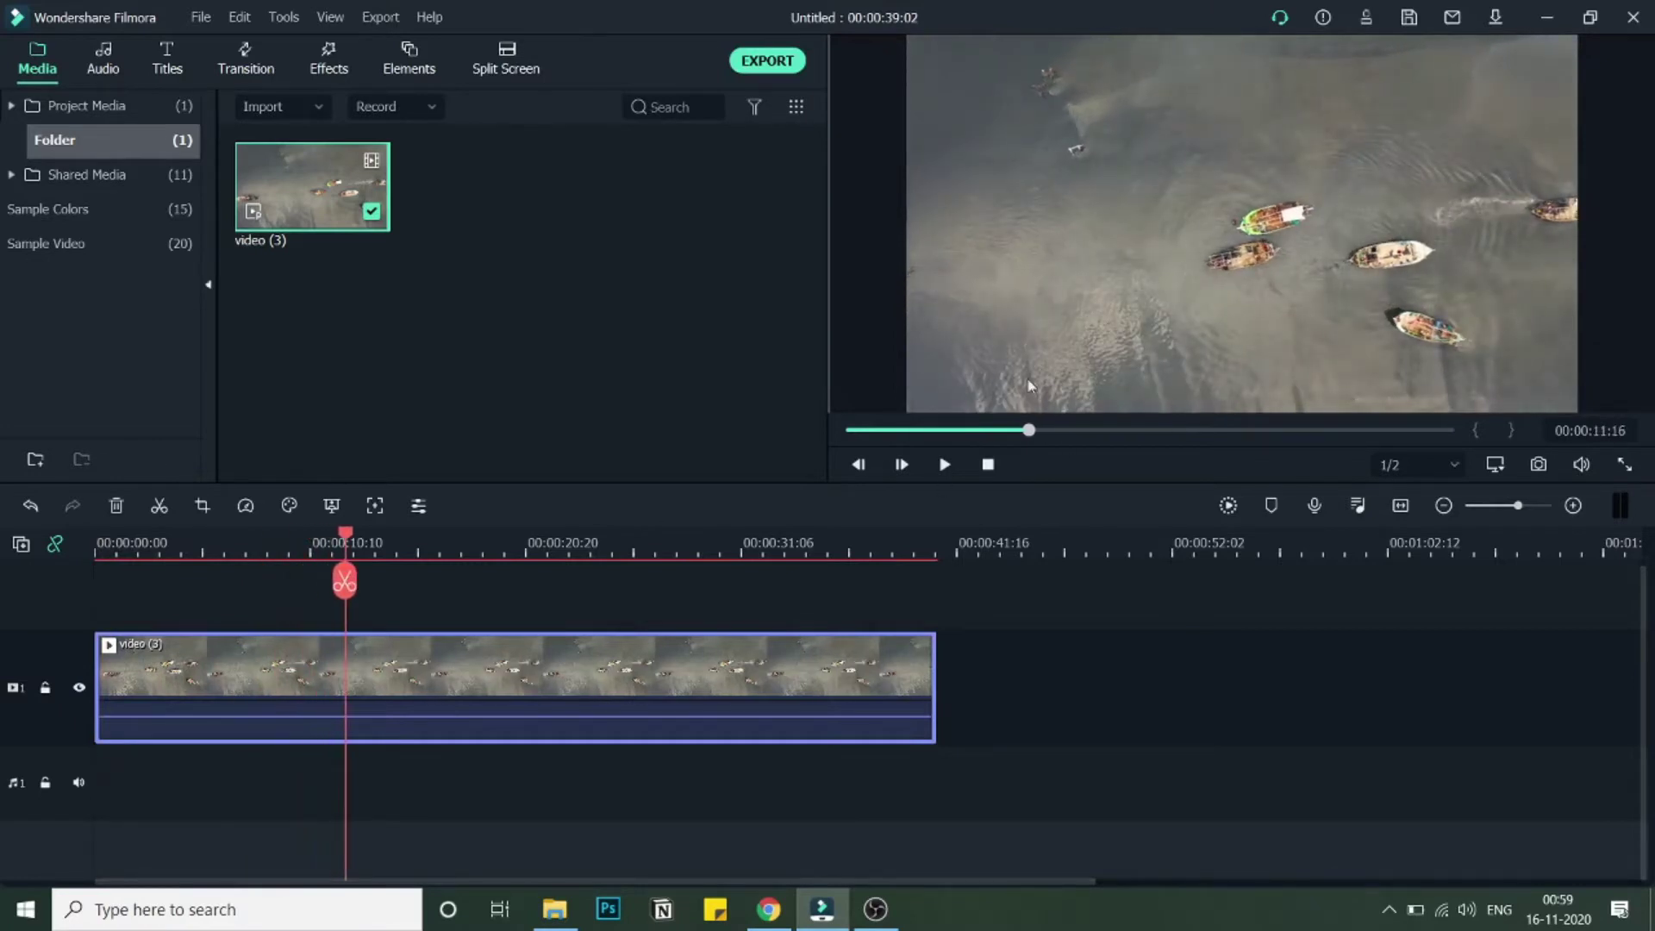
left_click_drag(388, 567, 524, 569)
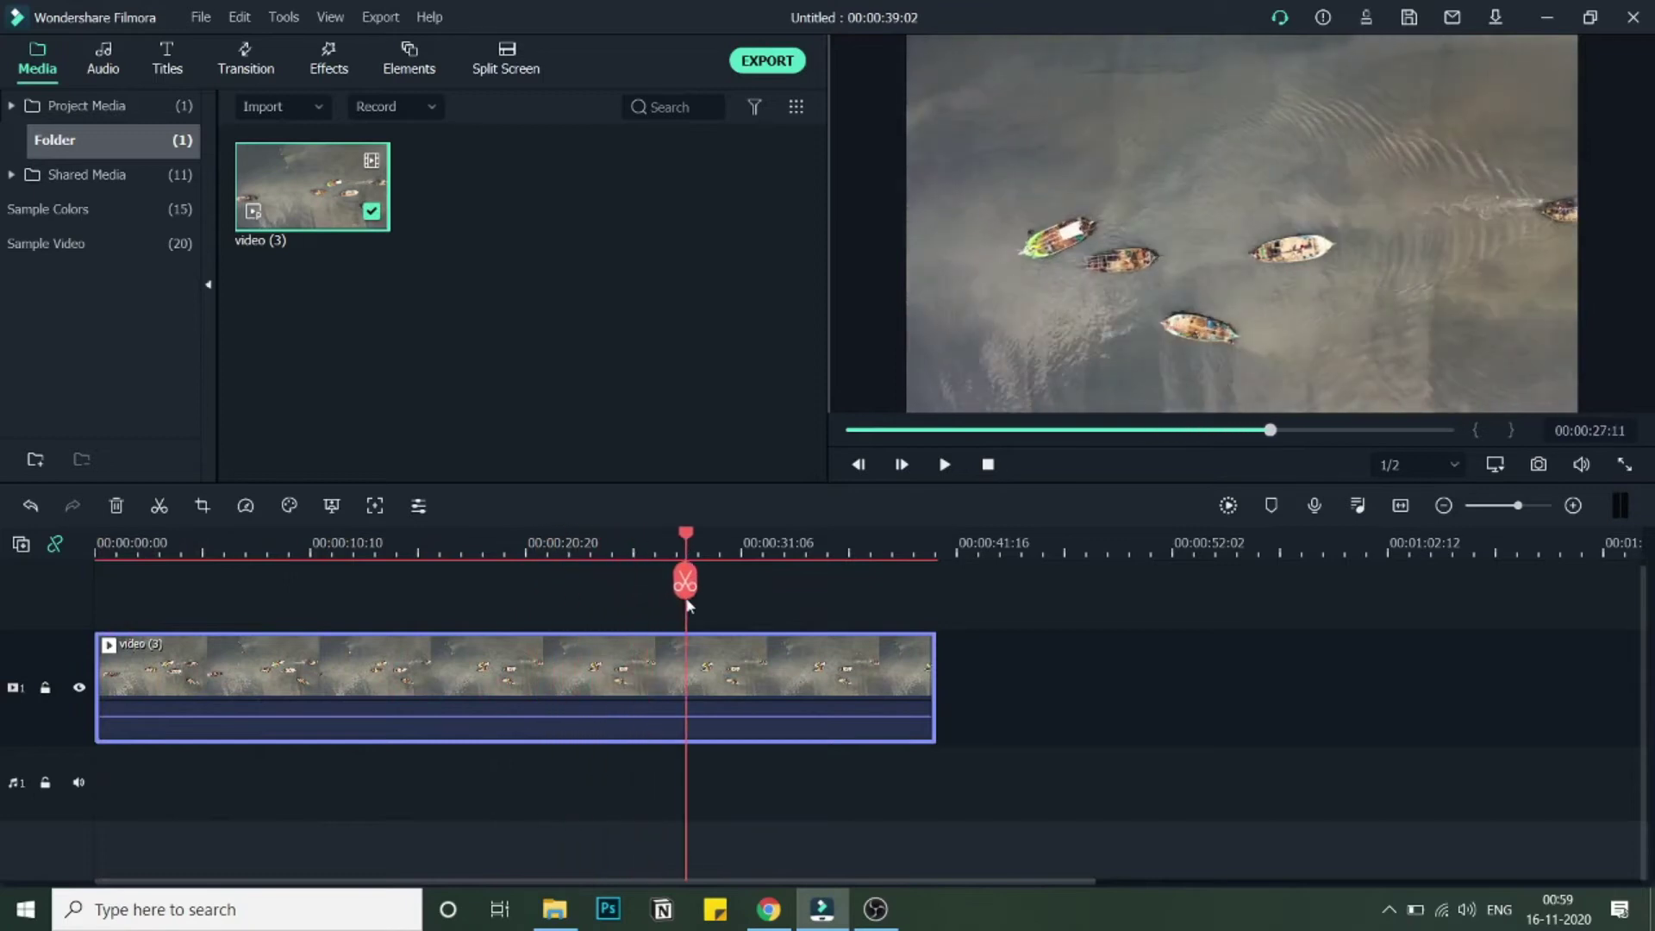
left_click_drag(524, 569, 700, 580)
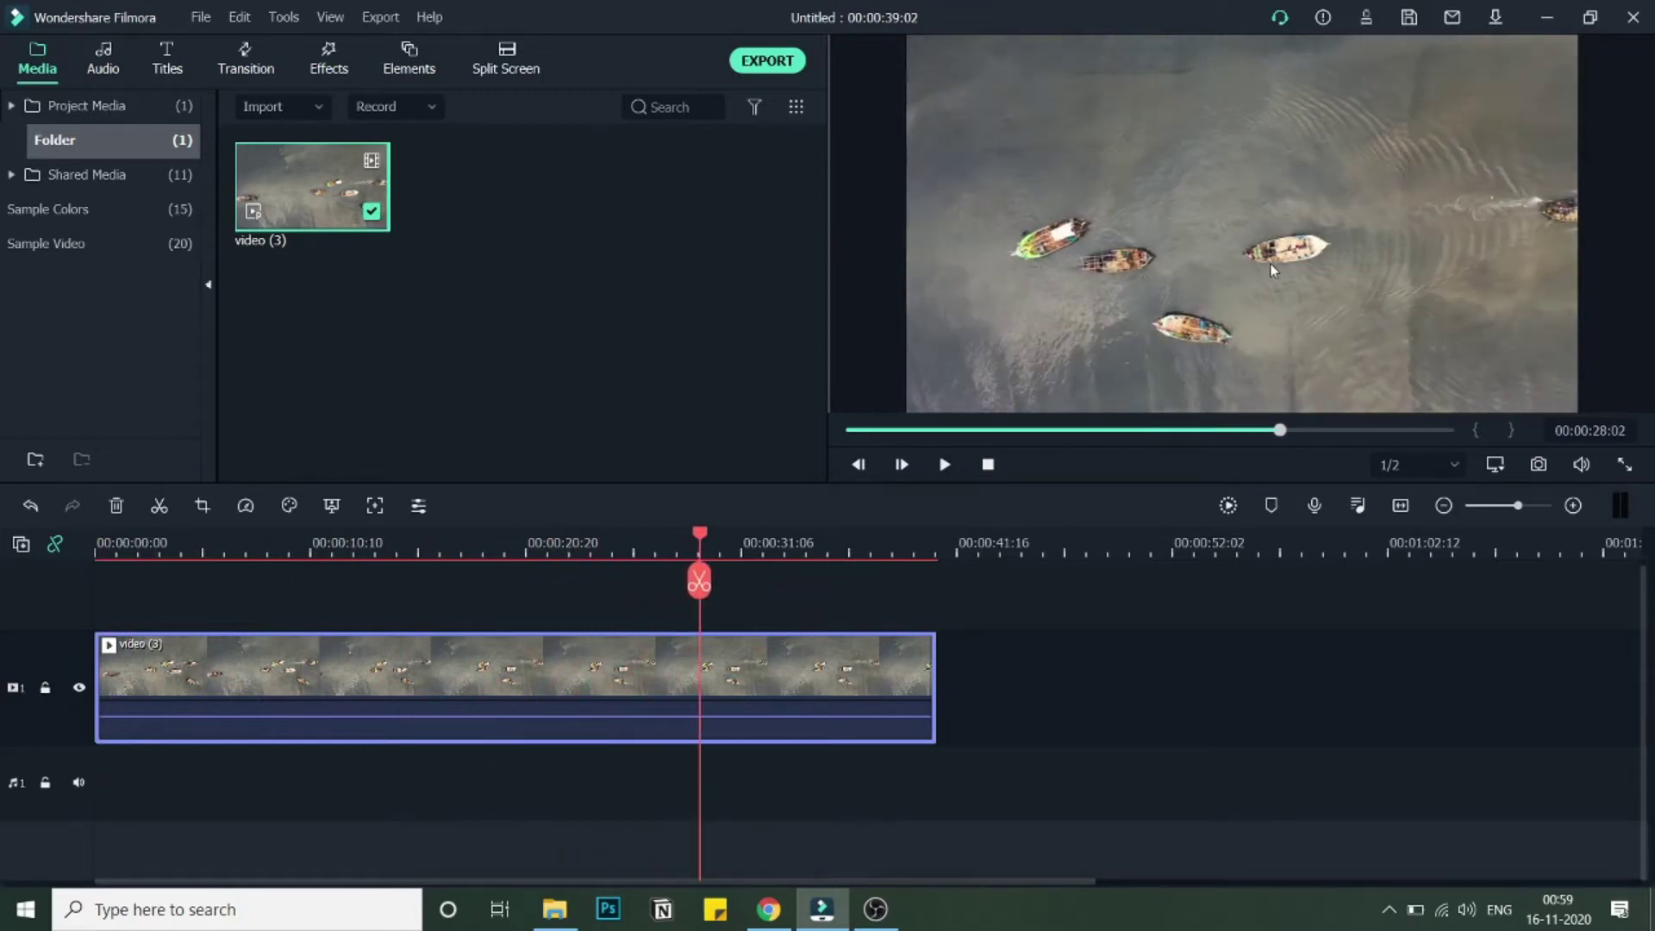
left_click_drag(687, 532, 6, 532)
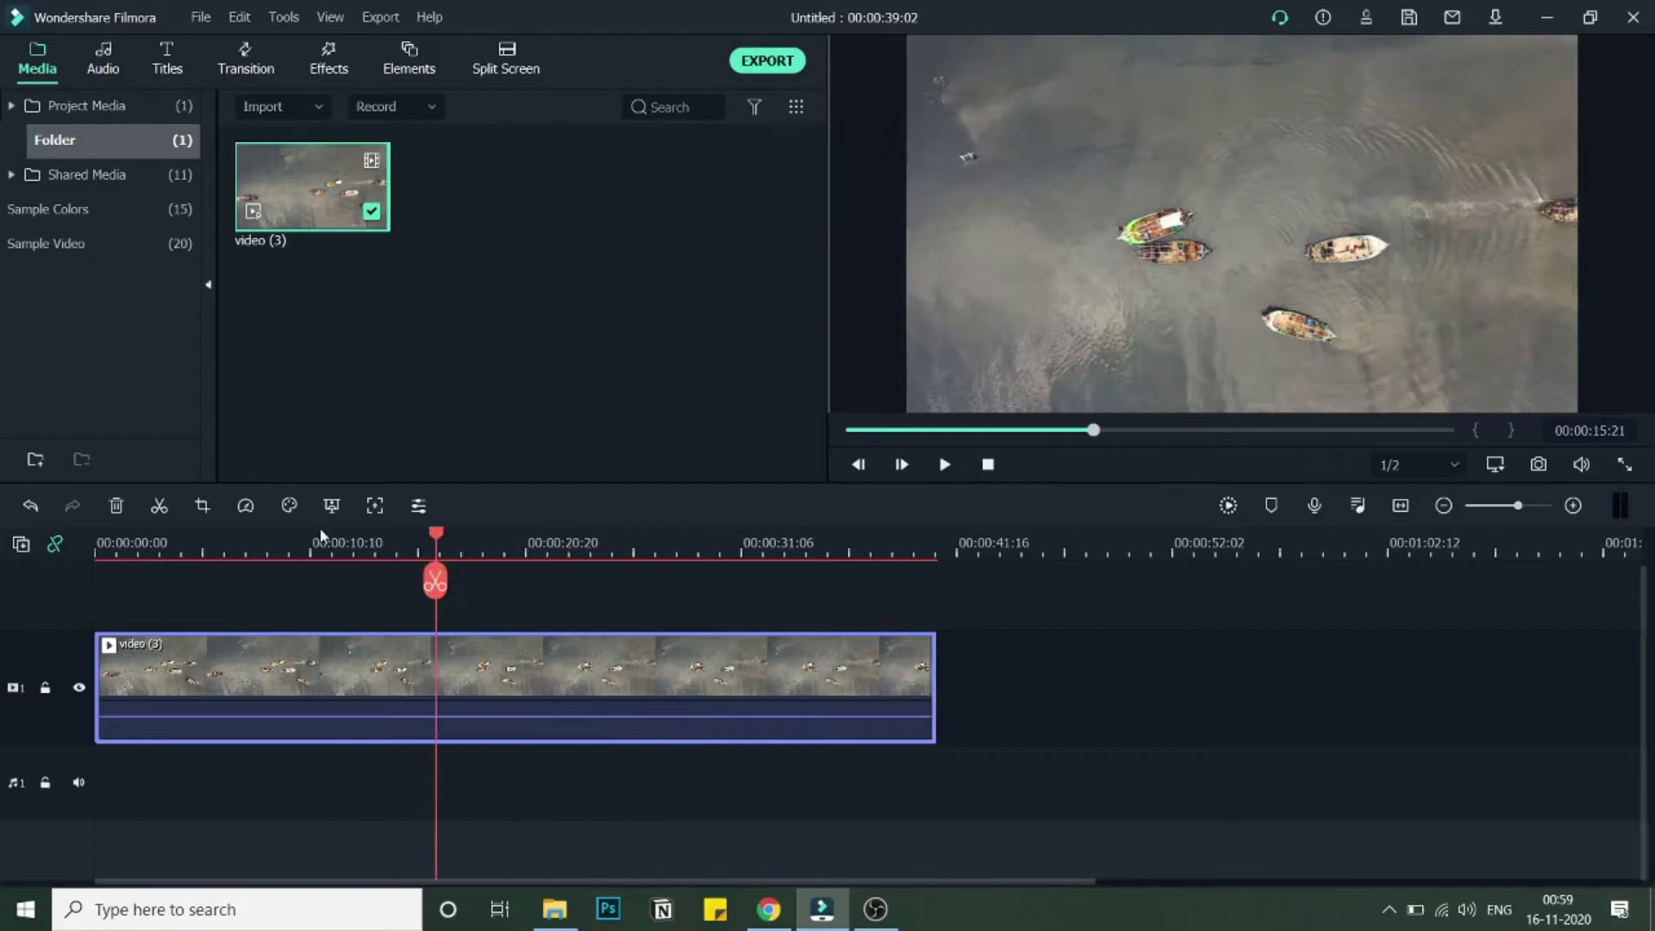
scroll(519, 631, "up", 1)
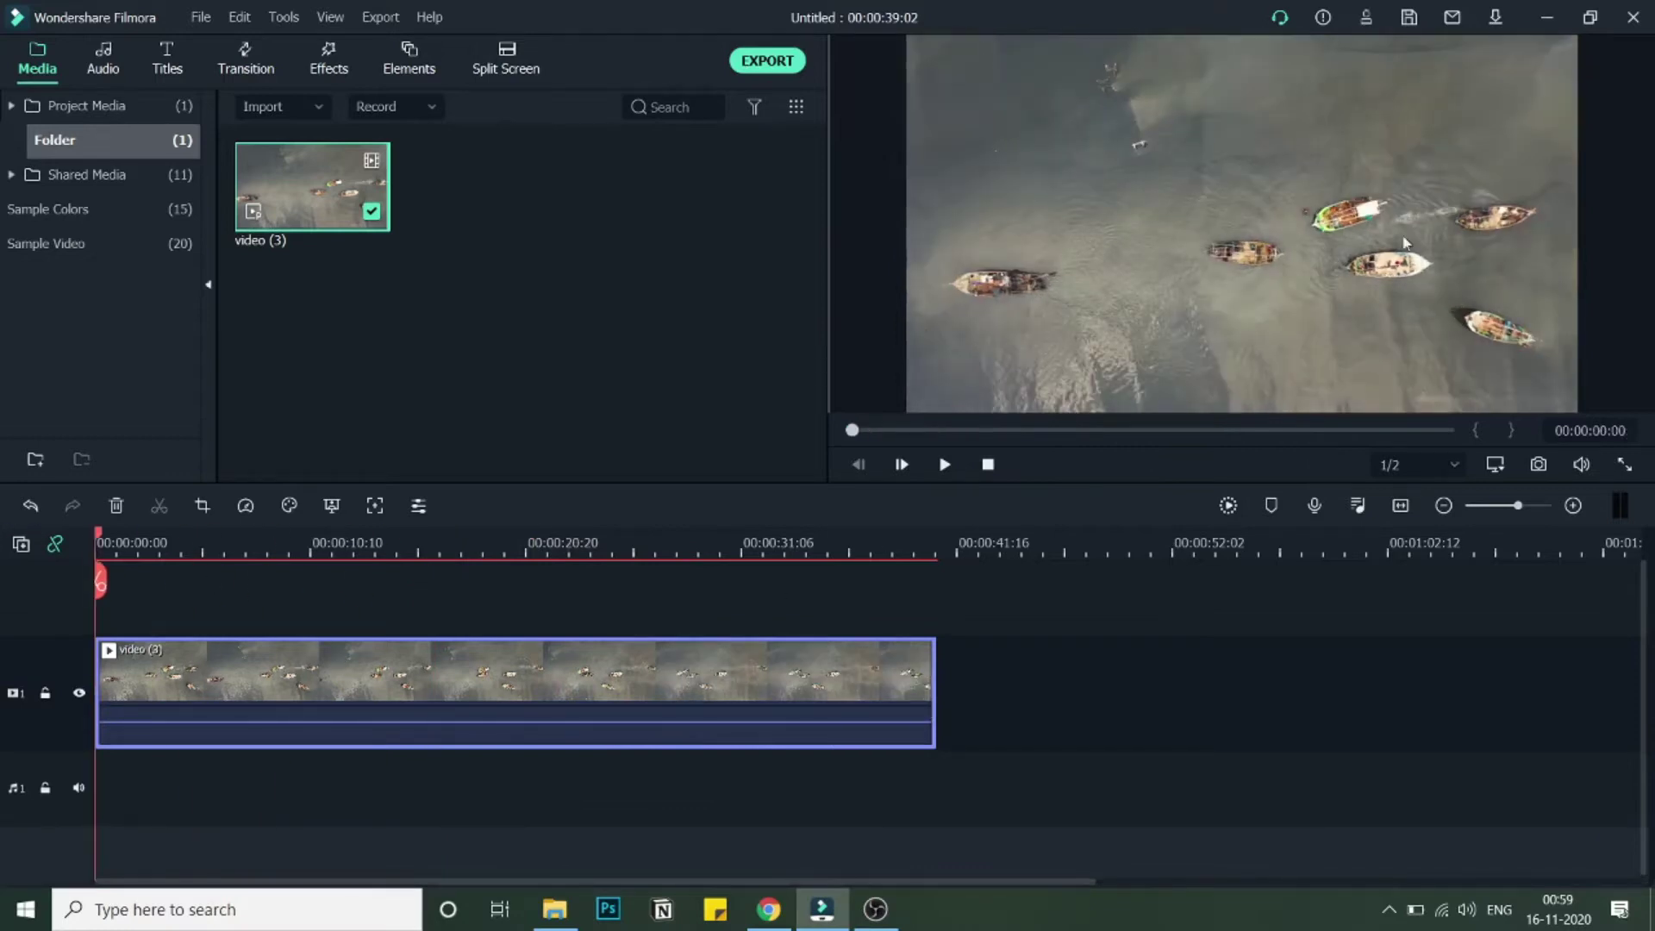
Put a second copy of video (3) on track 2, hide that track, and select the track-1 clip
mouse_move(301, 220)
left_mouse_down()
mouse_move(157, 619)
mouse_move(150, 583)
left_mouse_up()
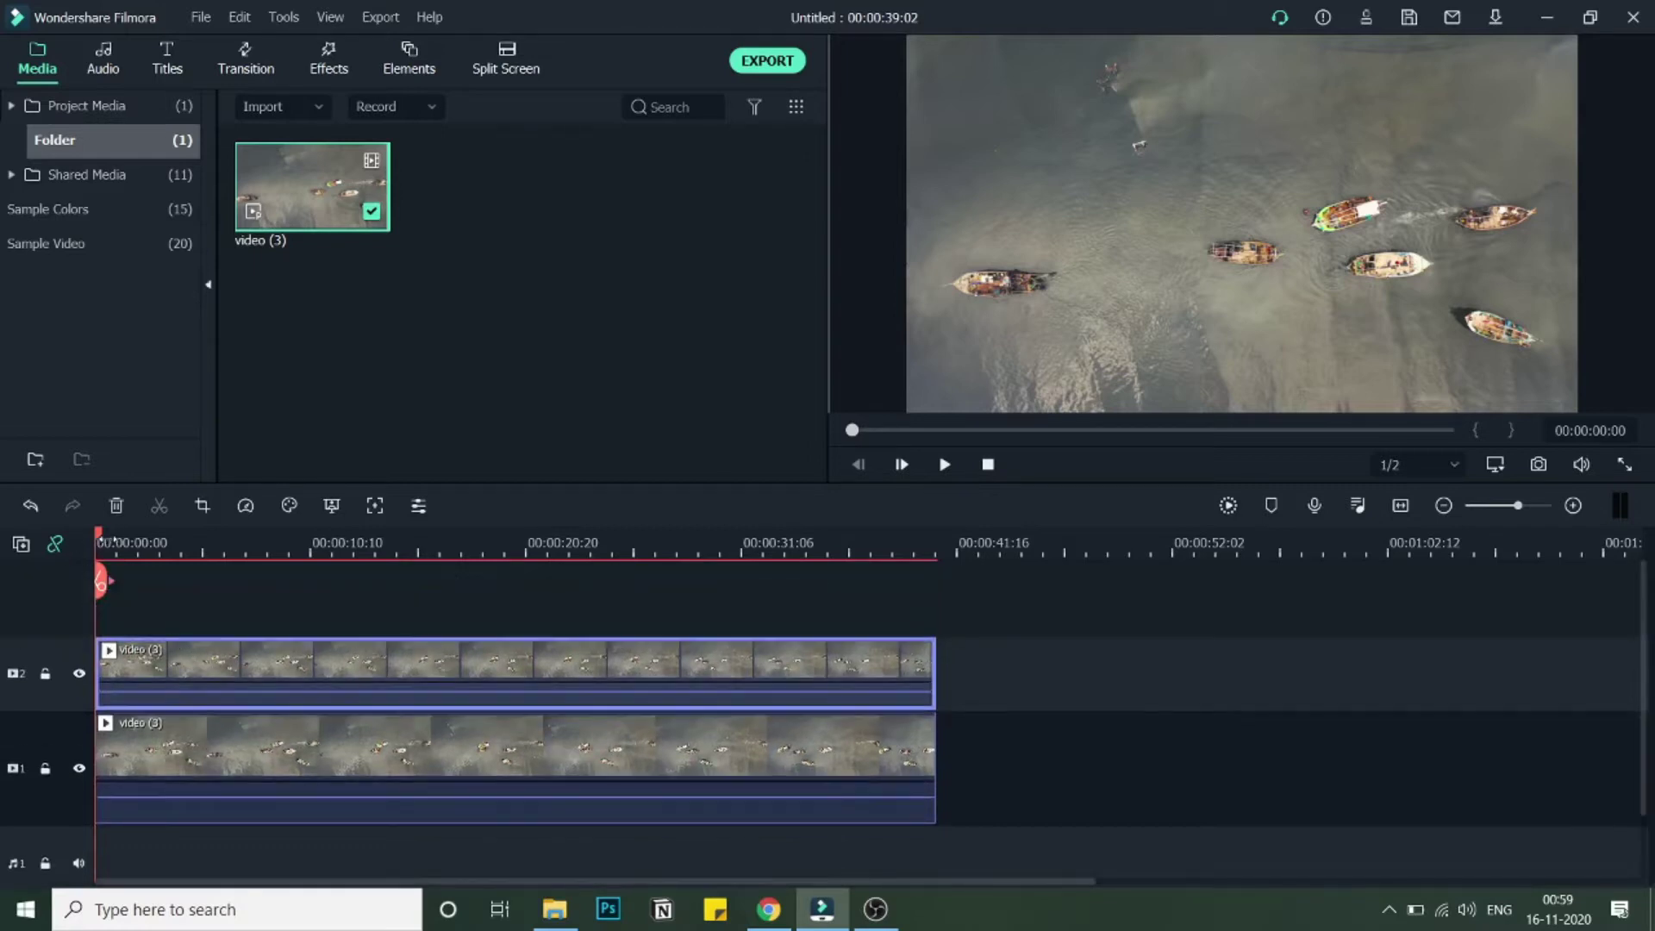
scroll(168, 738, "down", 1)
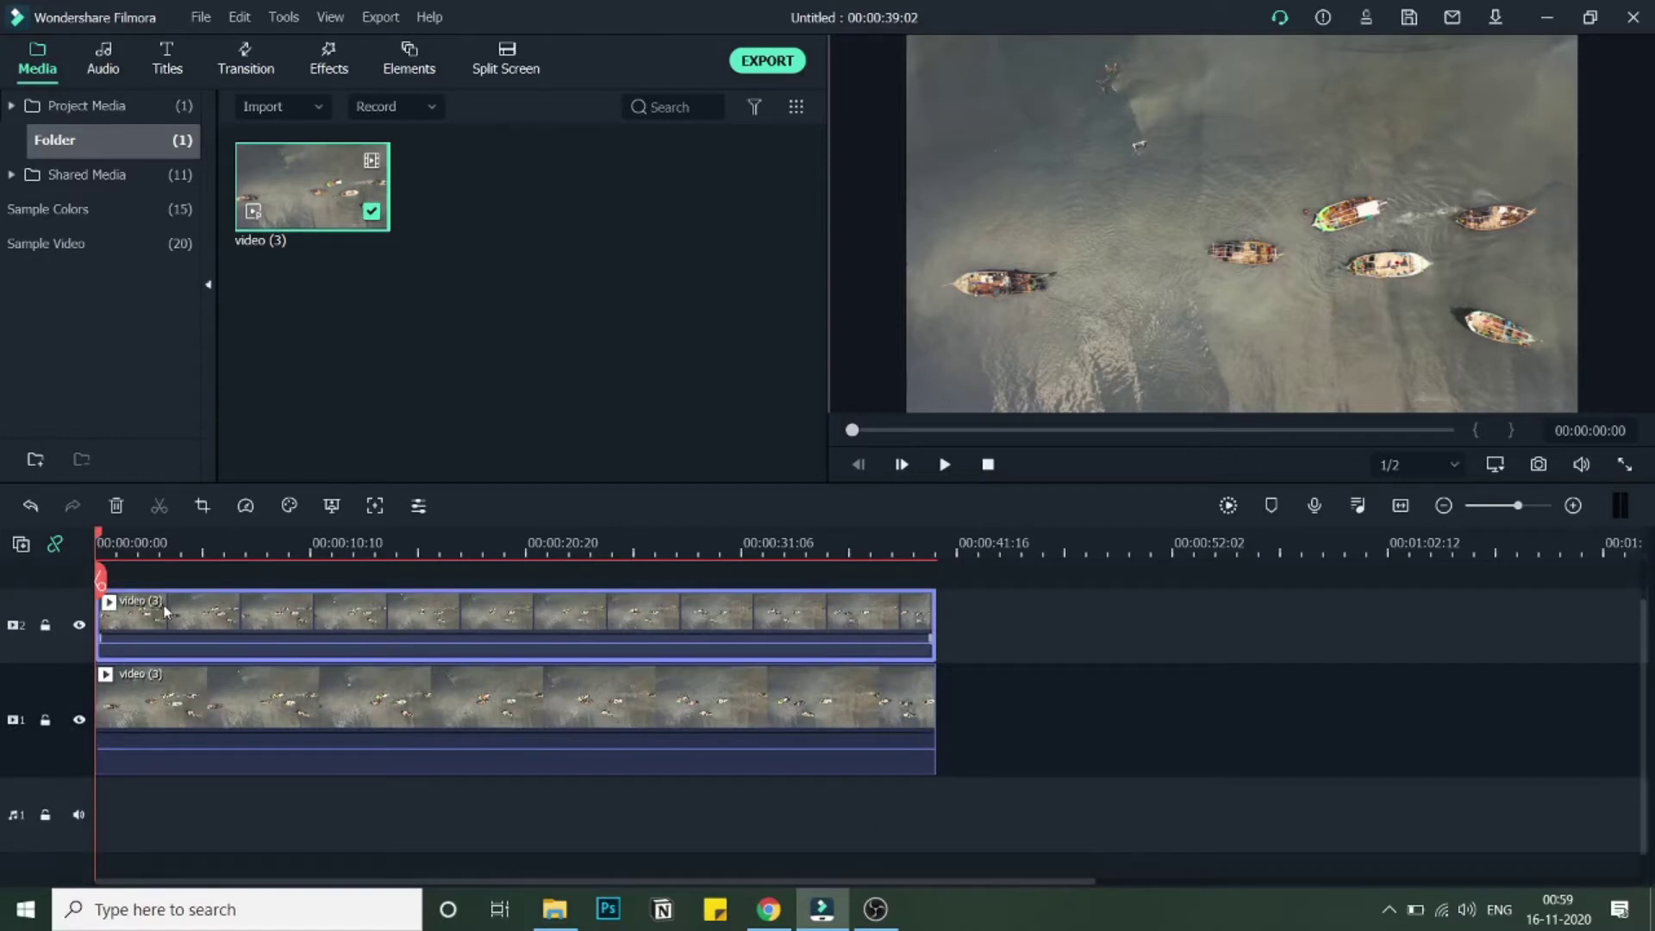
left_click(156, 712)
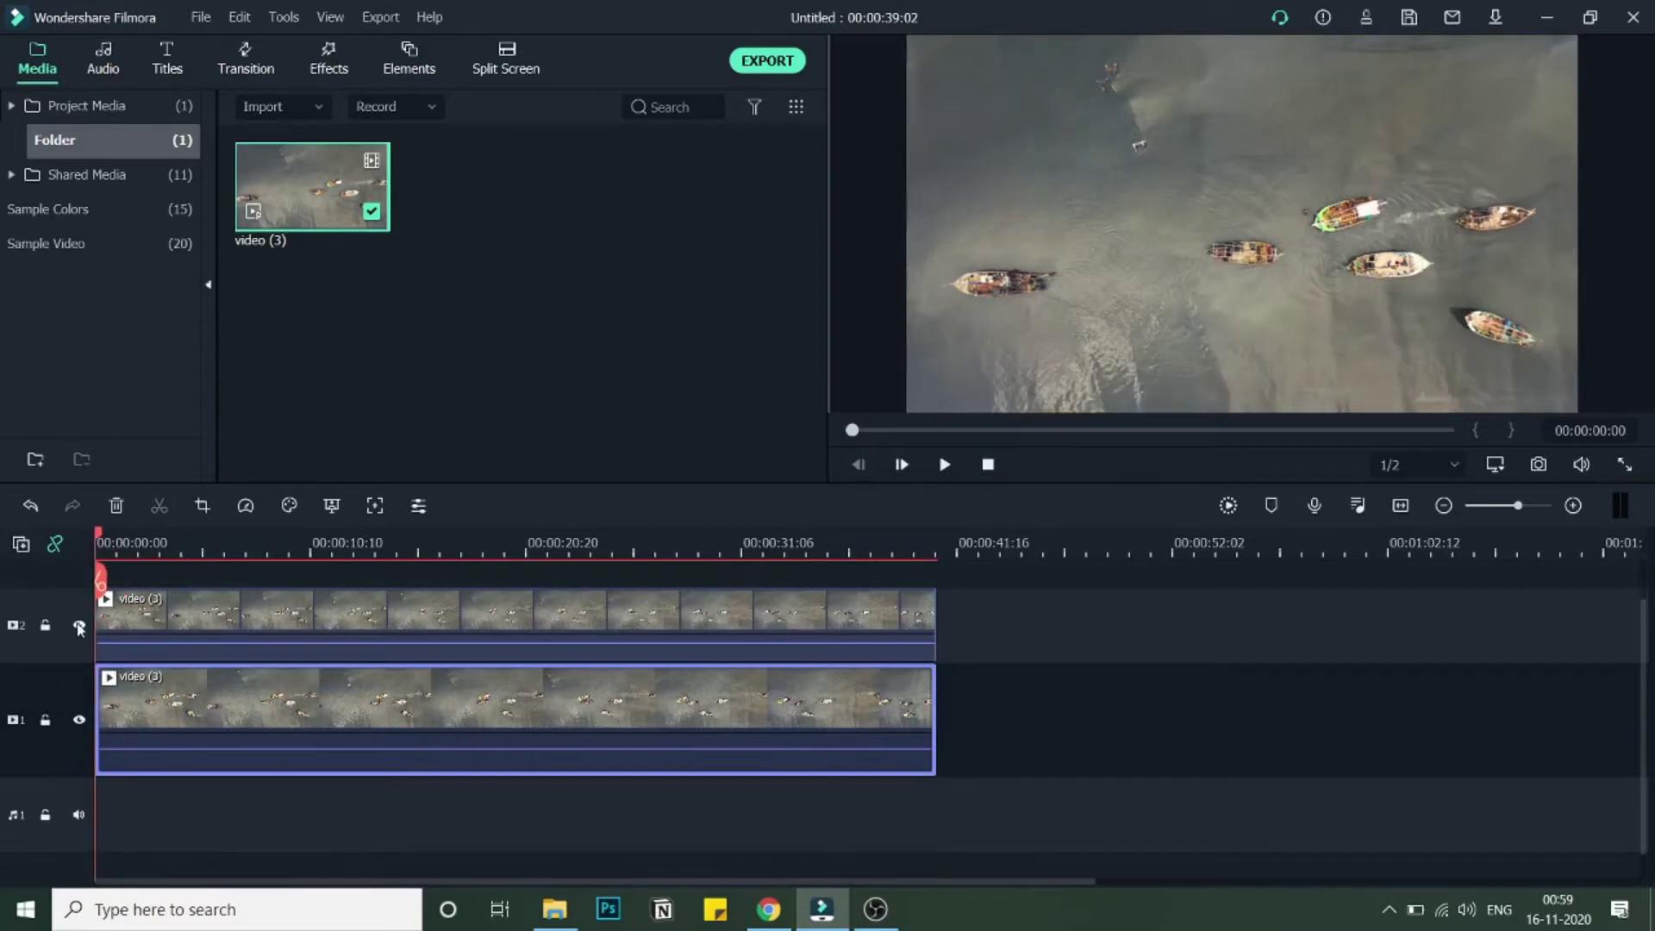
left_click(78, 626)
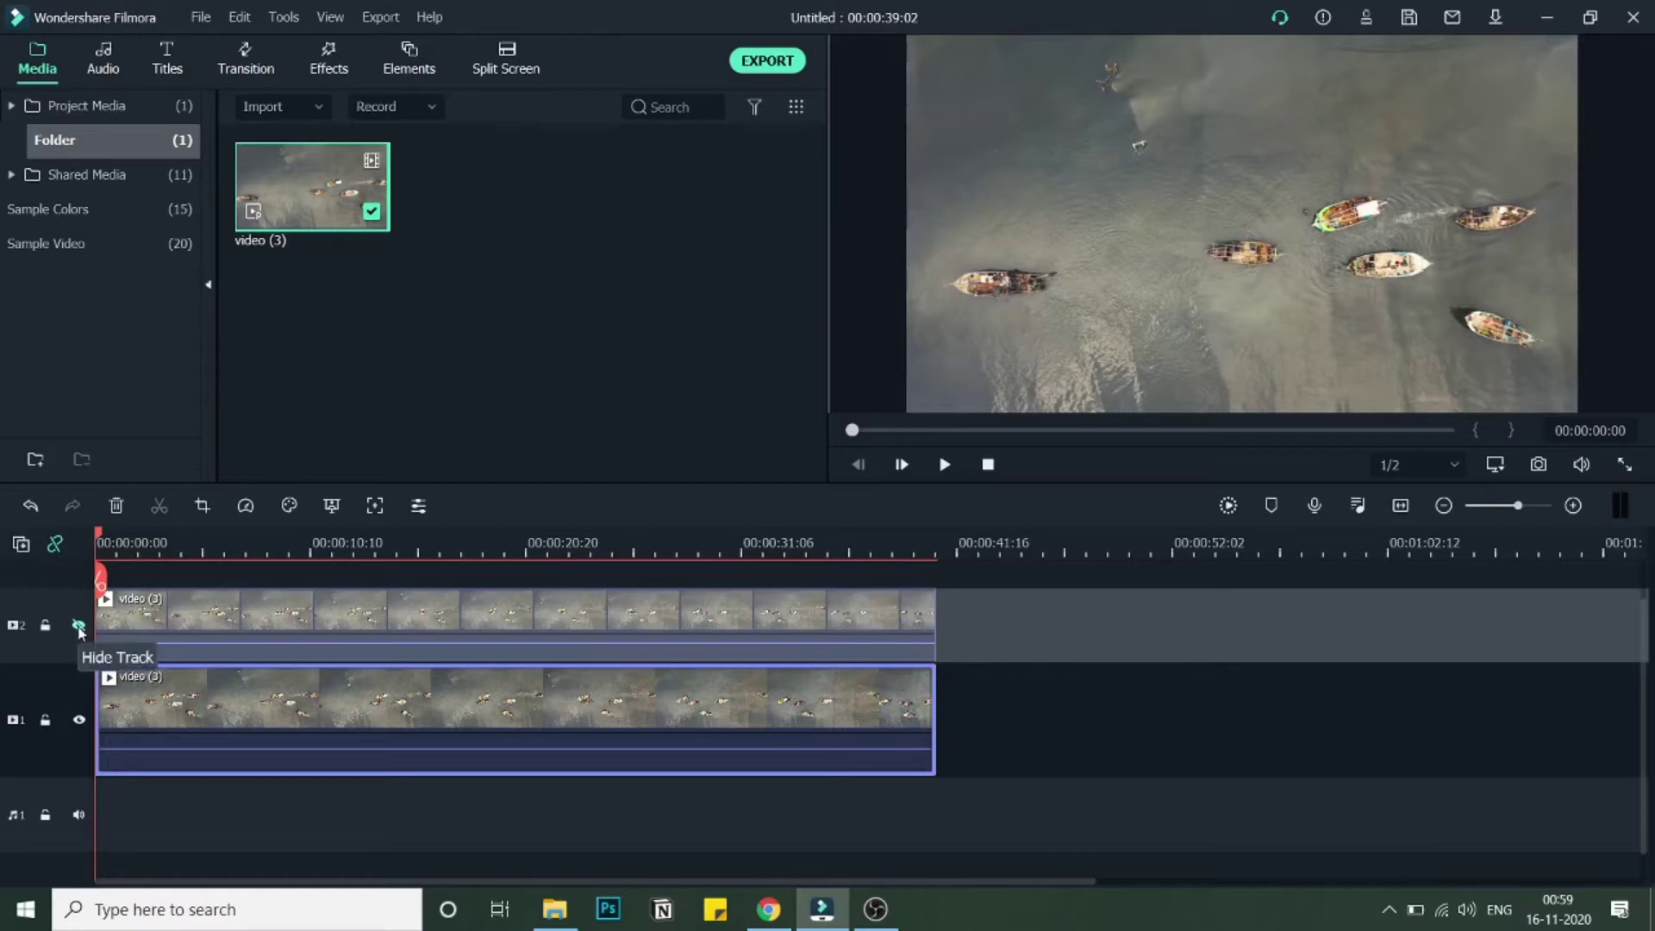
mouse_move(515, 720)
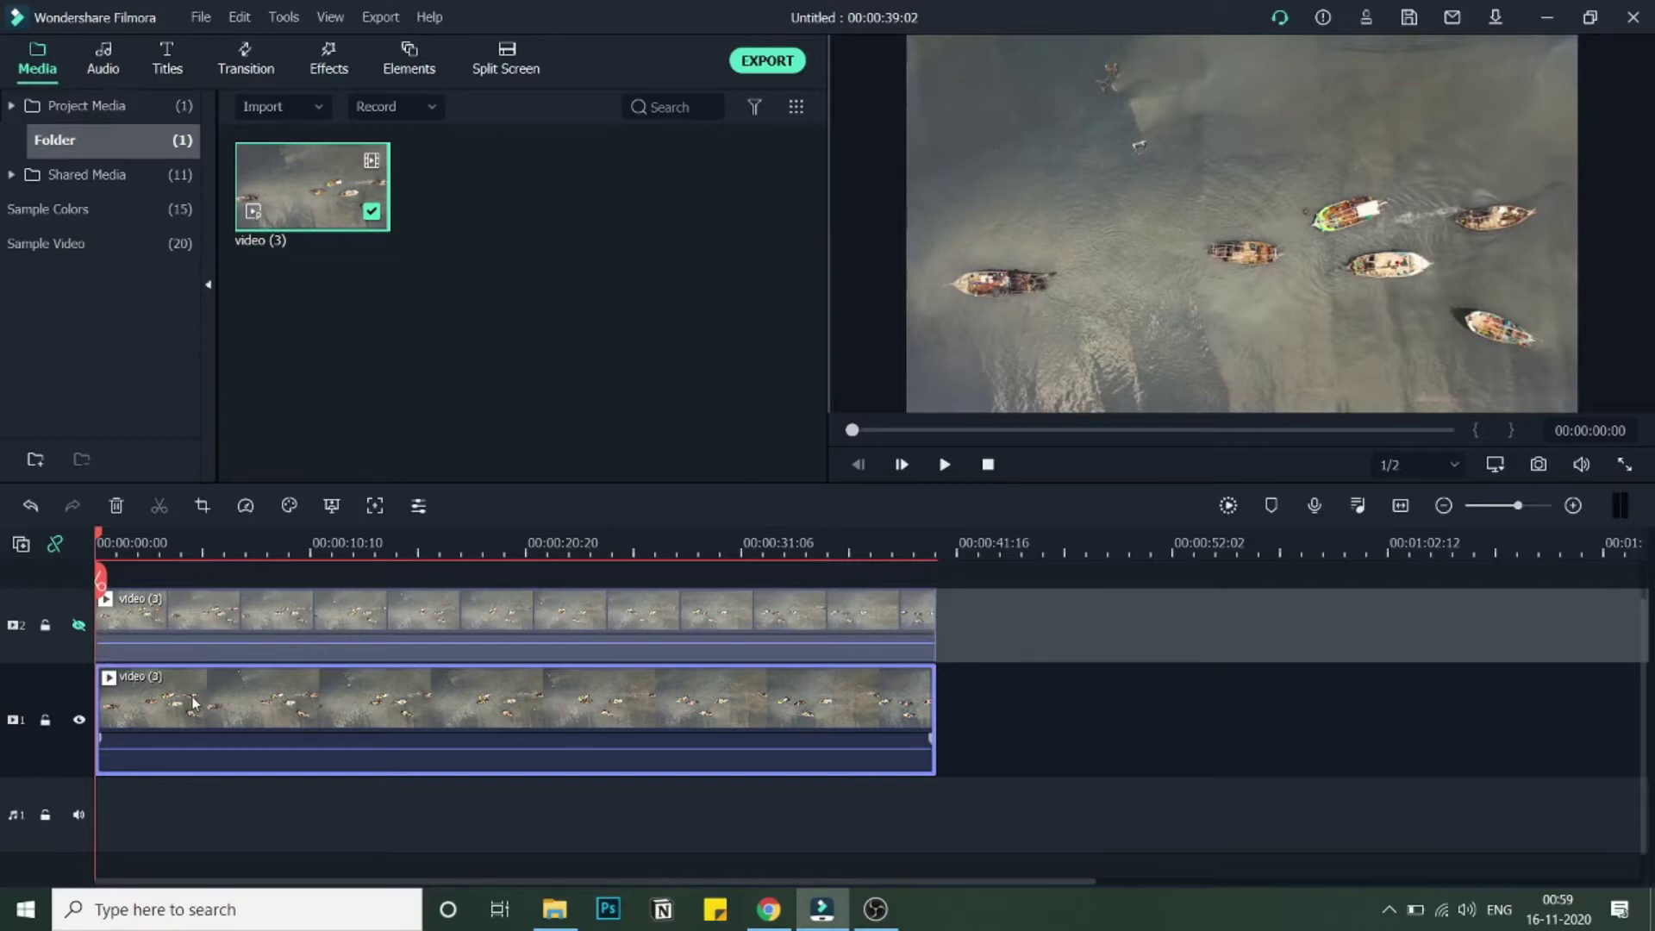
mouse_move(102, 539)
left_mouse_down()
mouse_move(196, 543)
mouse_move(56, 522)
left_mouse_up()
Track the pale centre-right boat in the track-1 clip with a tightly fitted tracking box
double_click(418, 697)
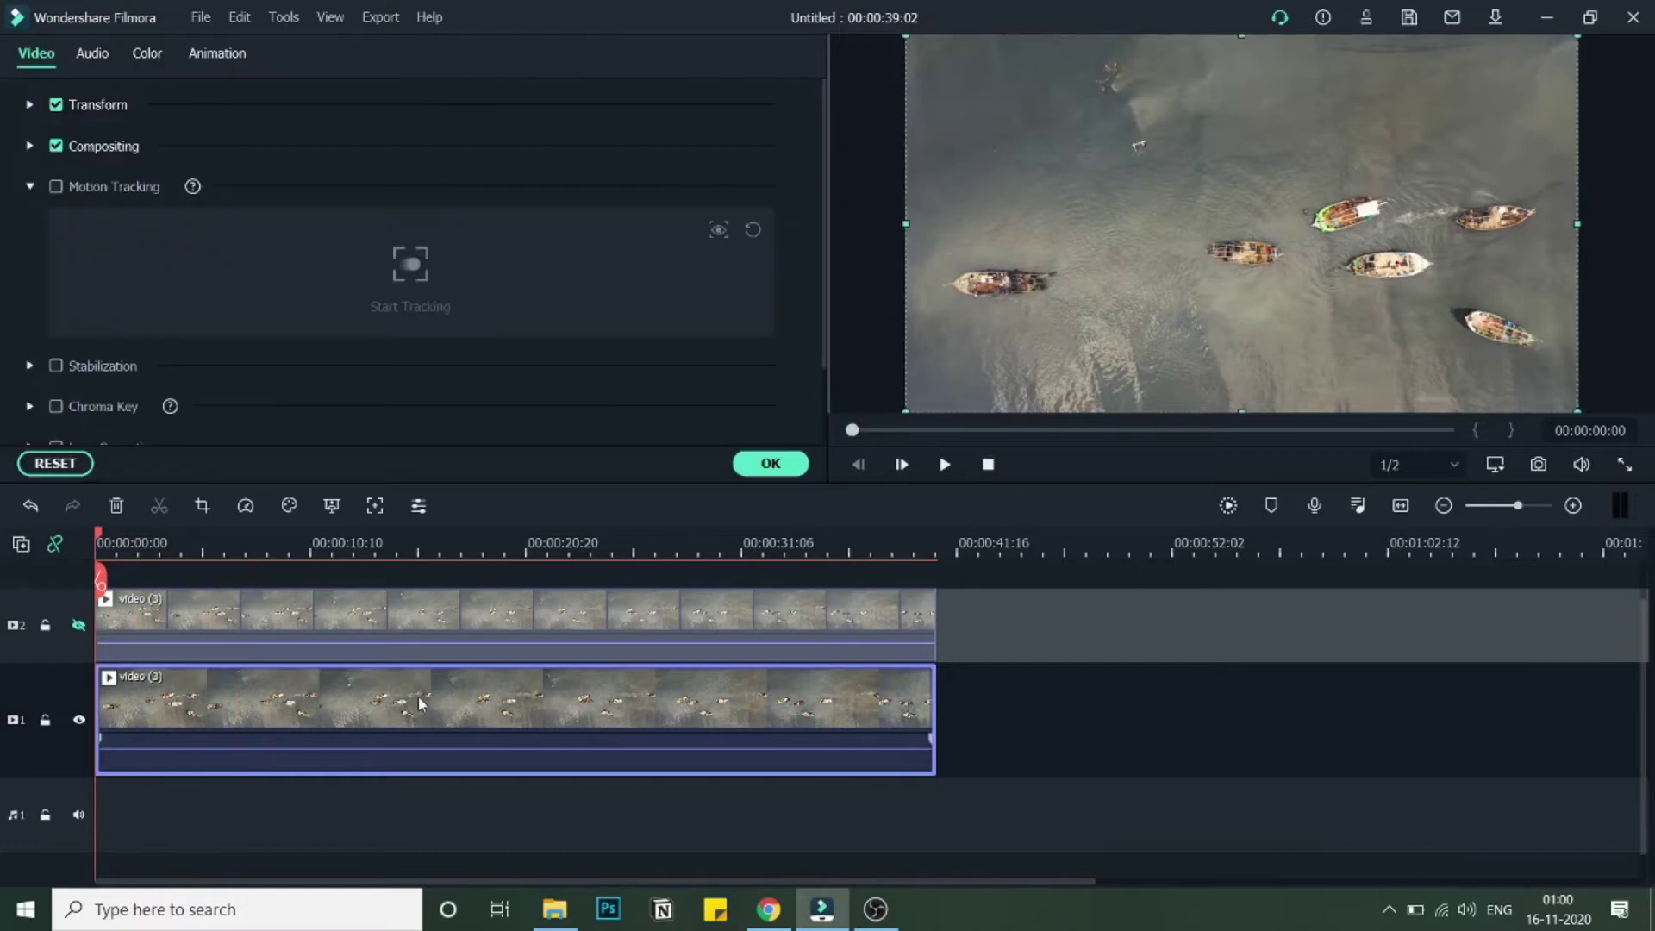
left_click(55, 187)
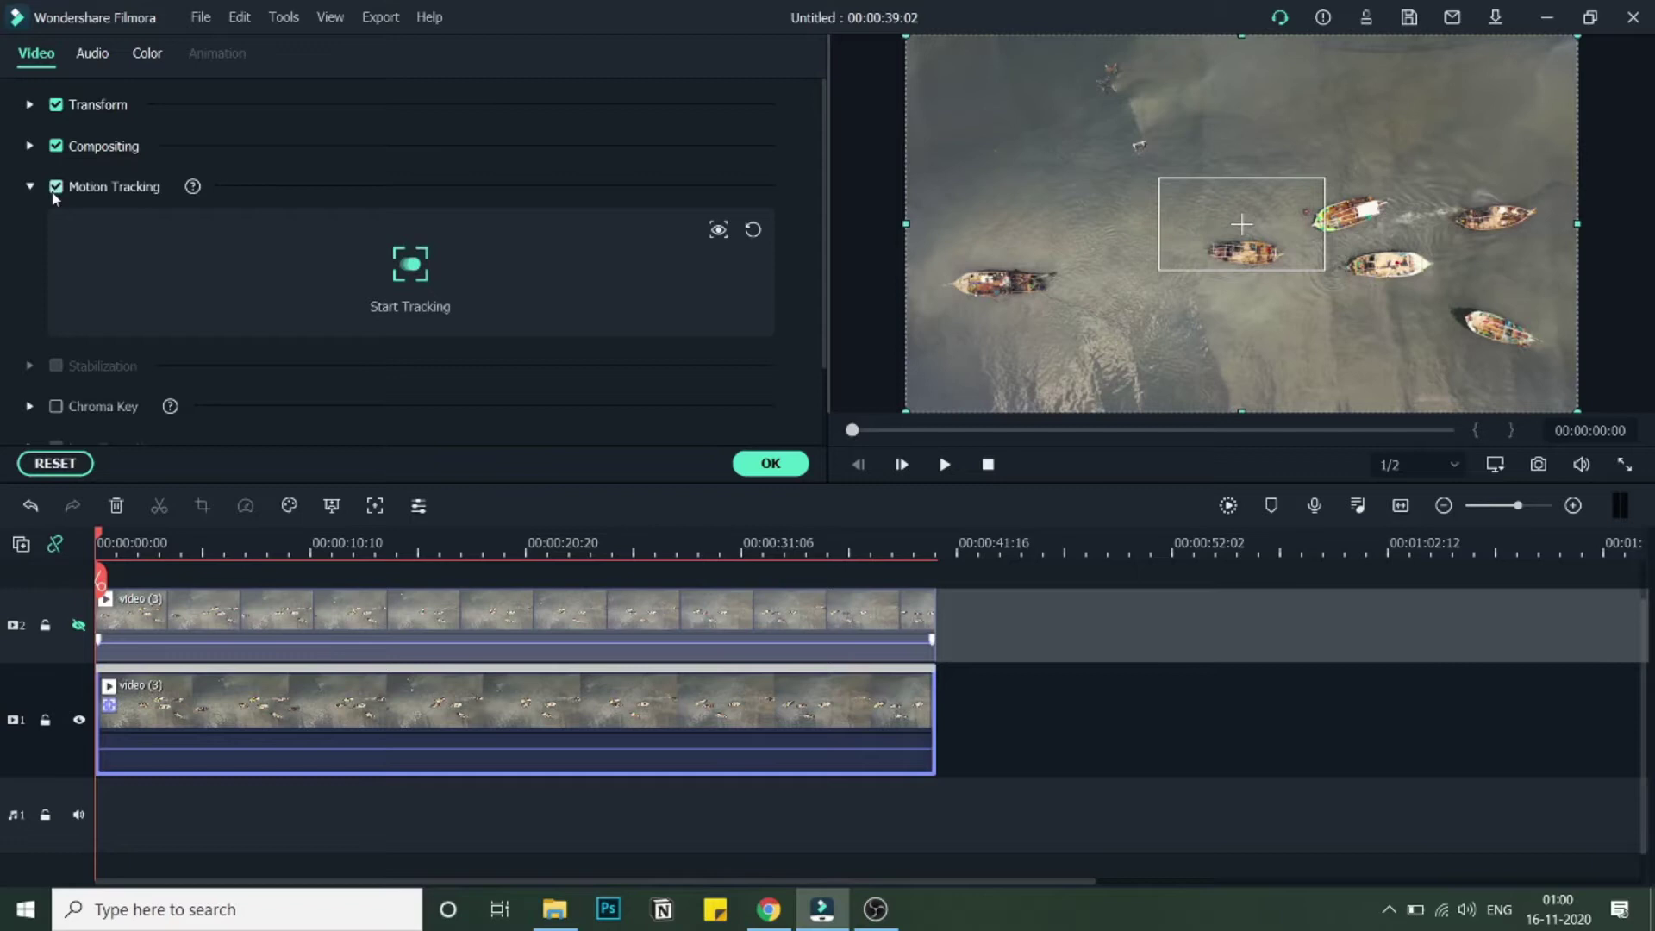
mouse_move(1194, 188)
left_mouse_down()
mouse_move(1343, 258)
mouse_move(1328, 224)
left_mouse_up()
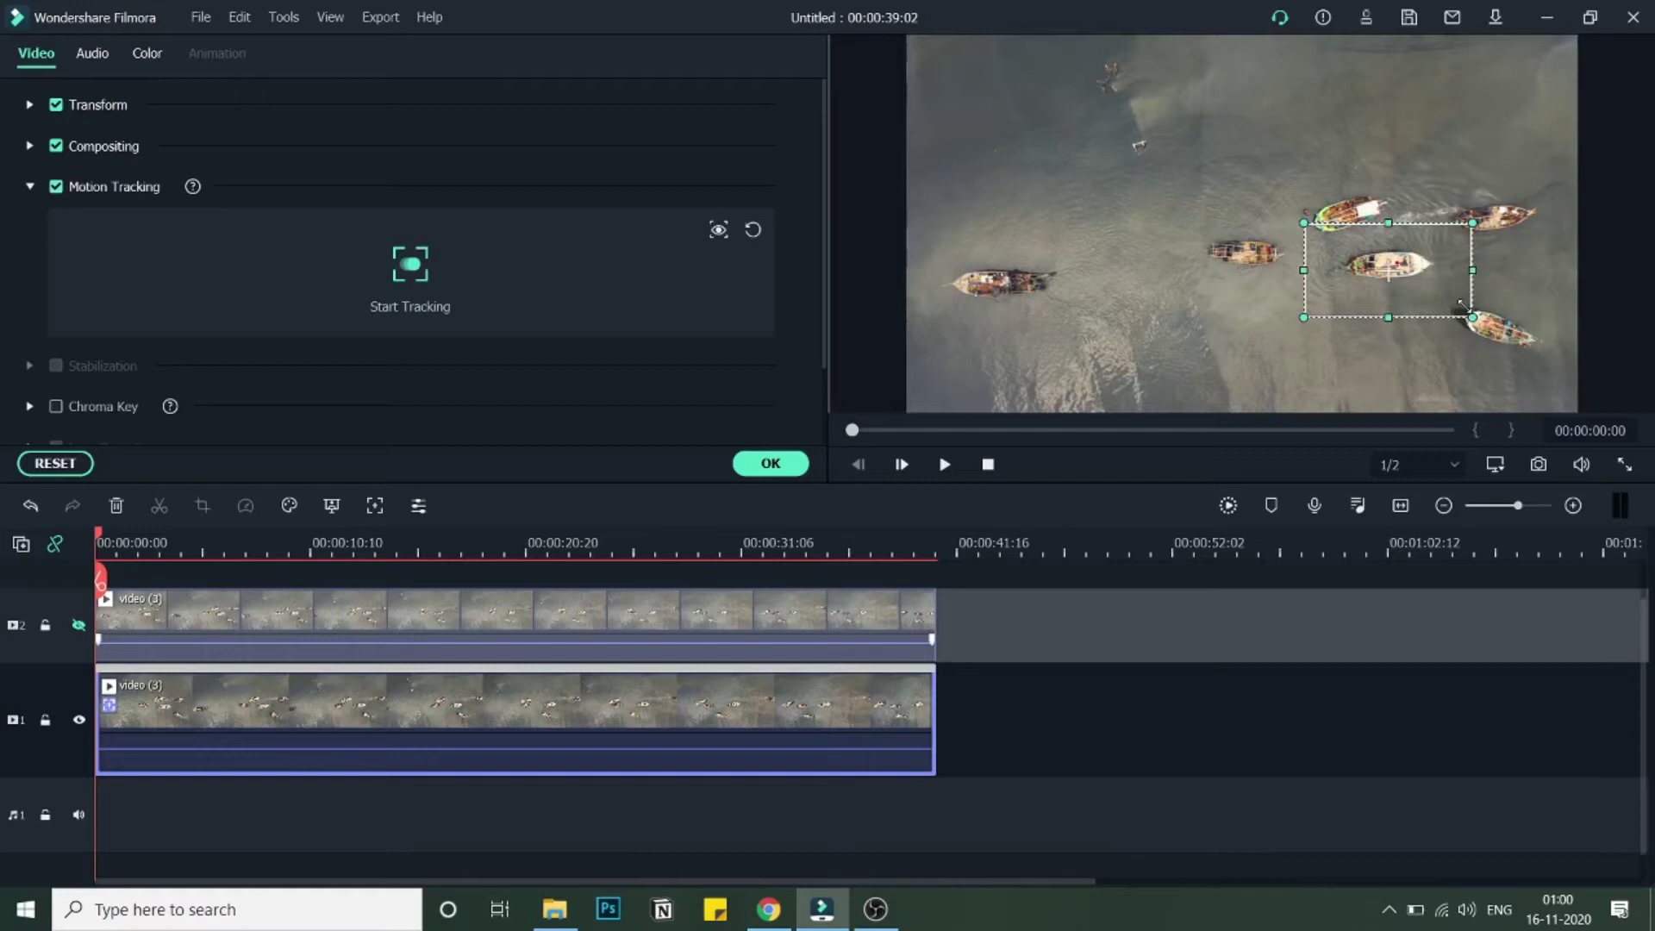
left_click_drag(1481, 325, 1402, 276)
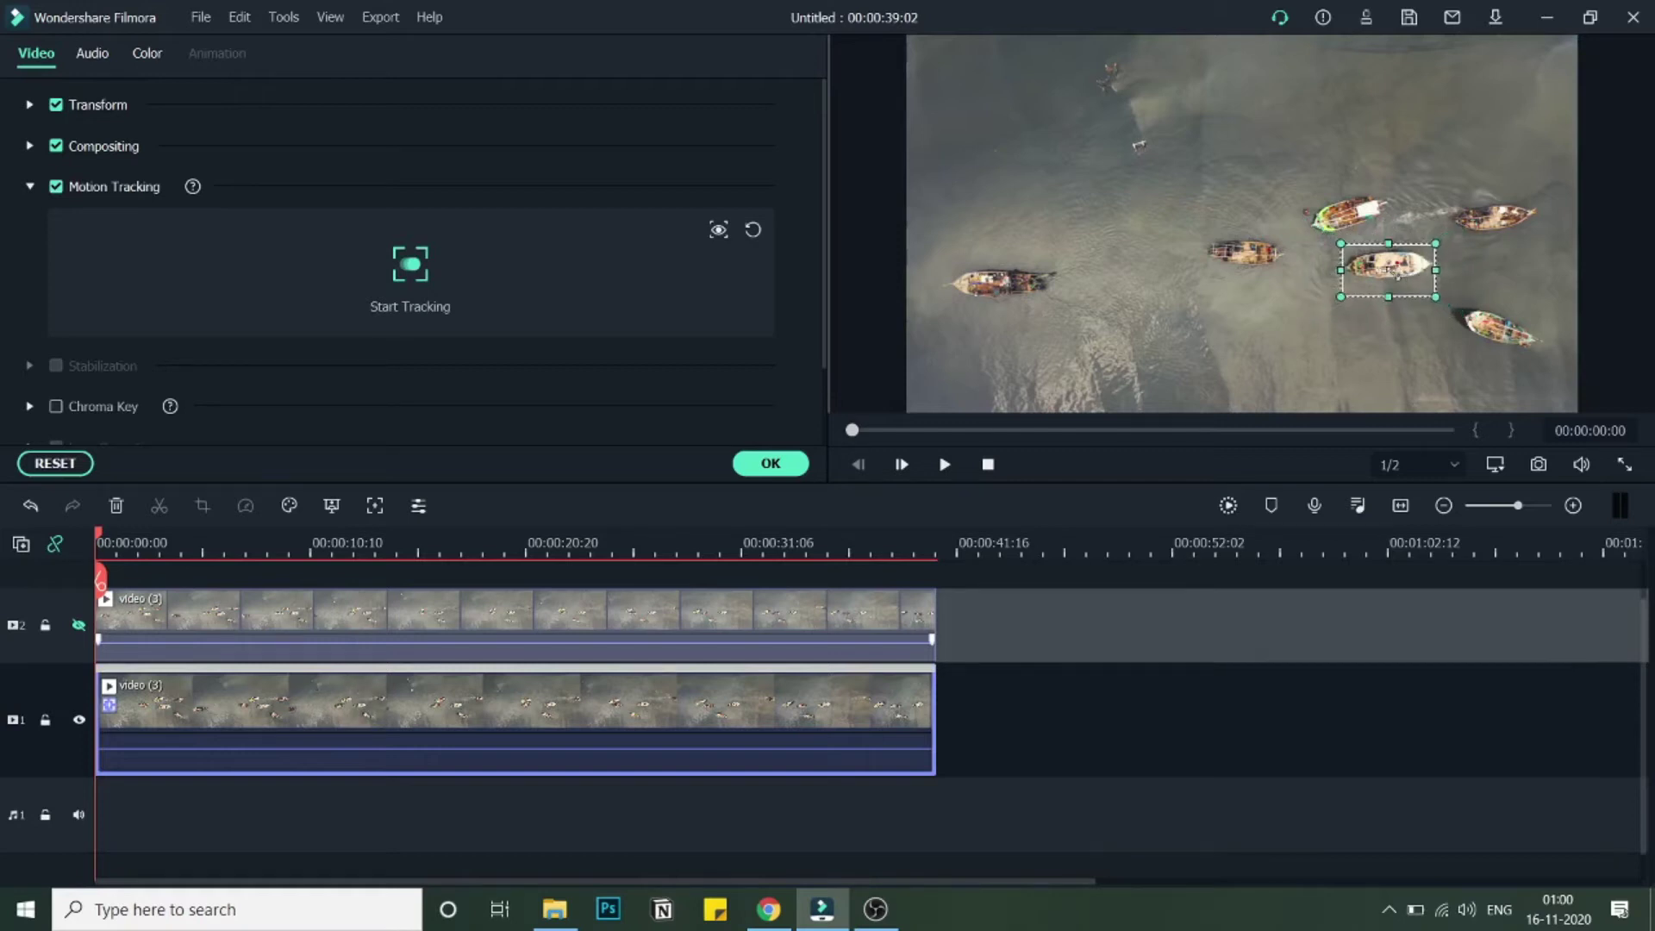
left_click_drag(1395, 272, 1391, 265)
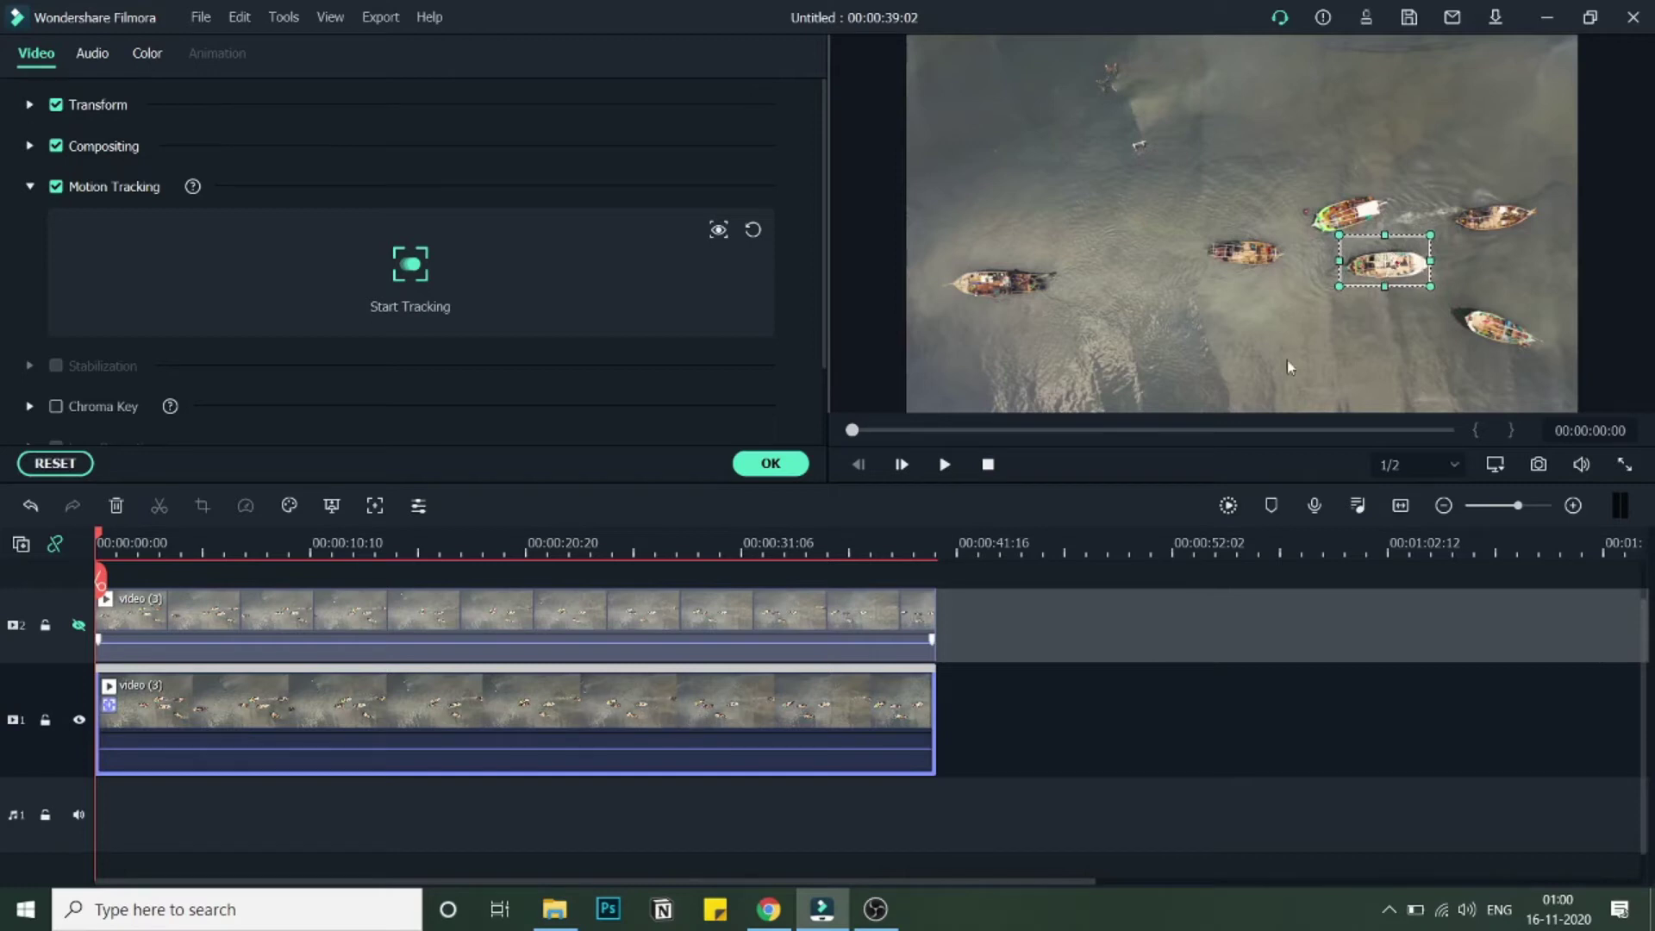
left_click(423, 258)
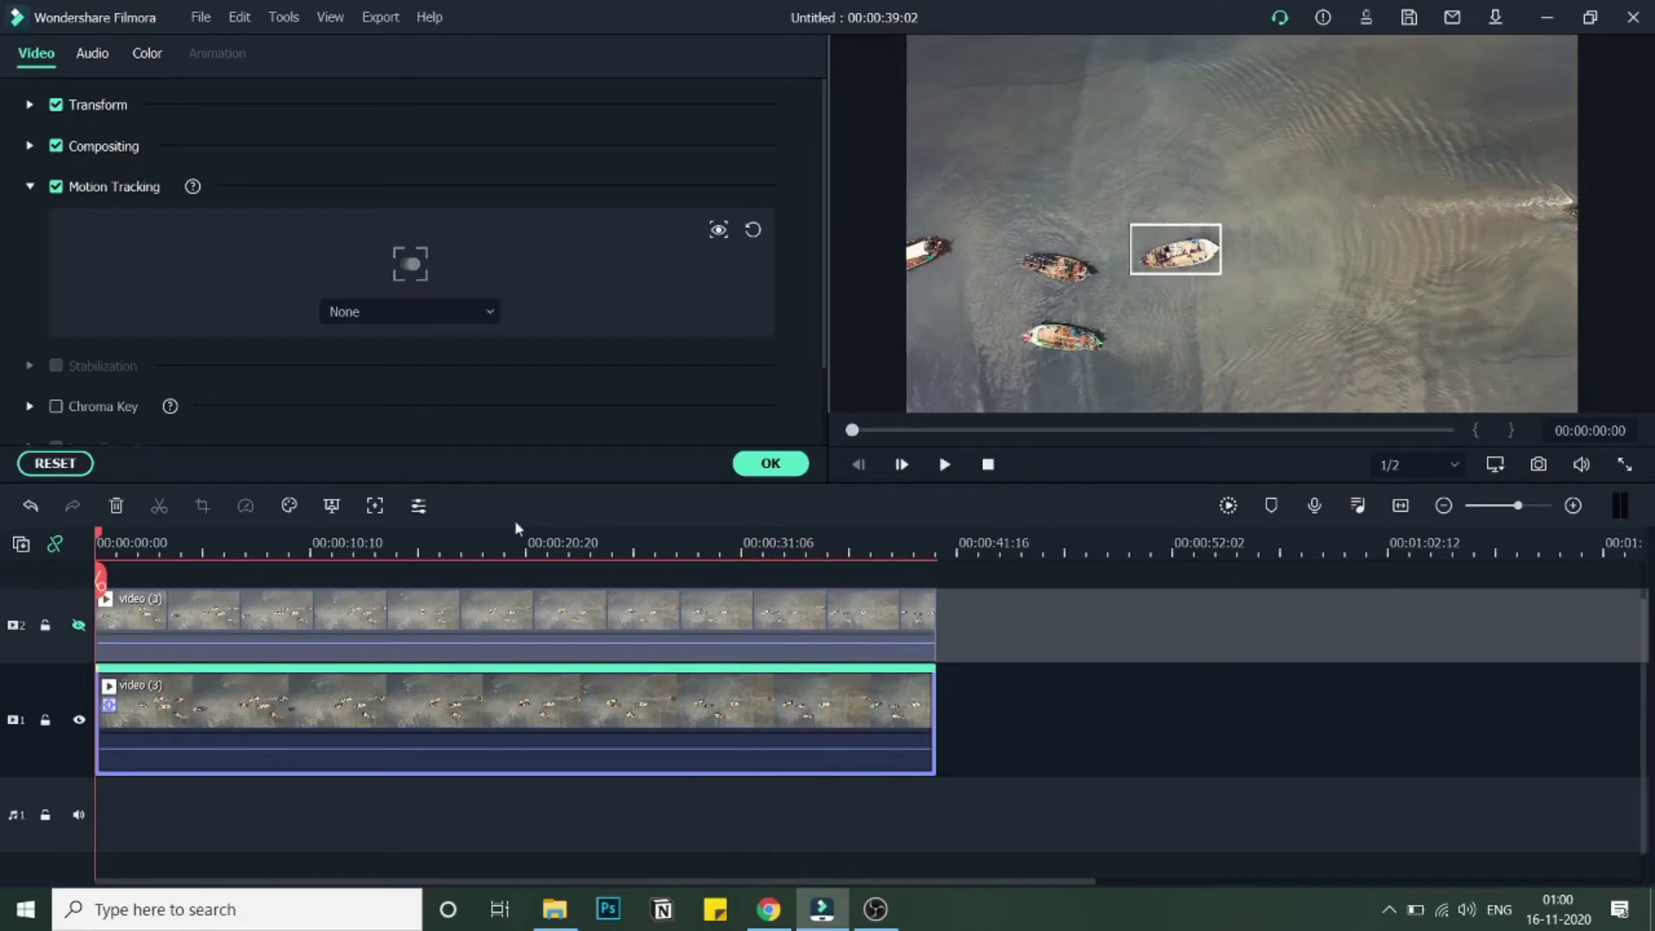
left_click(807, 471)
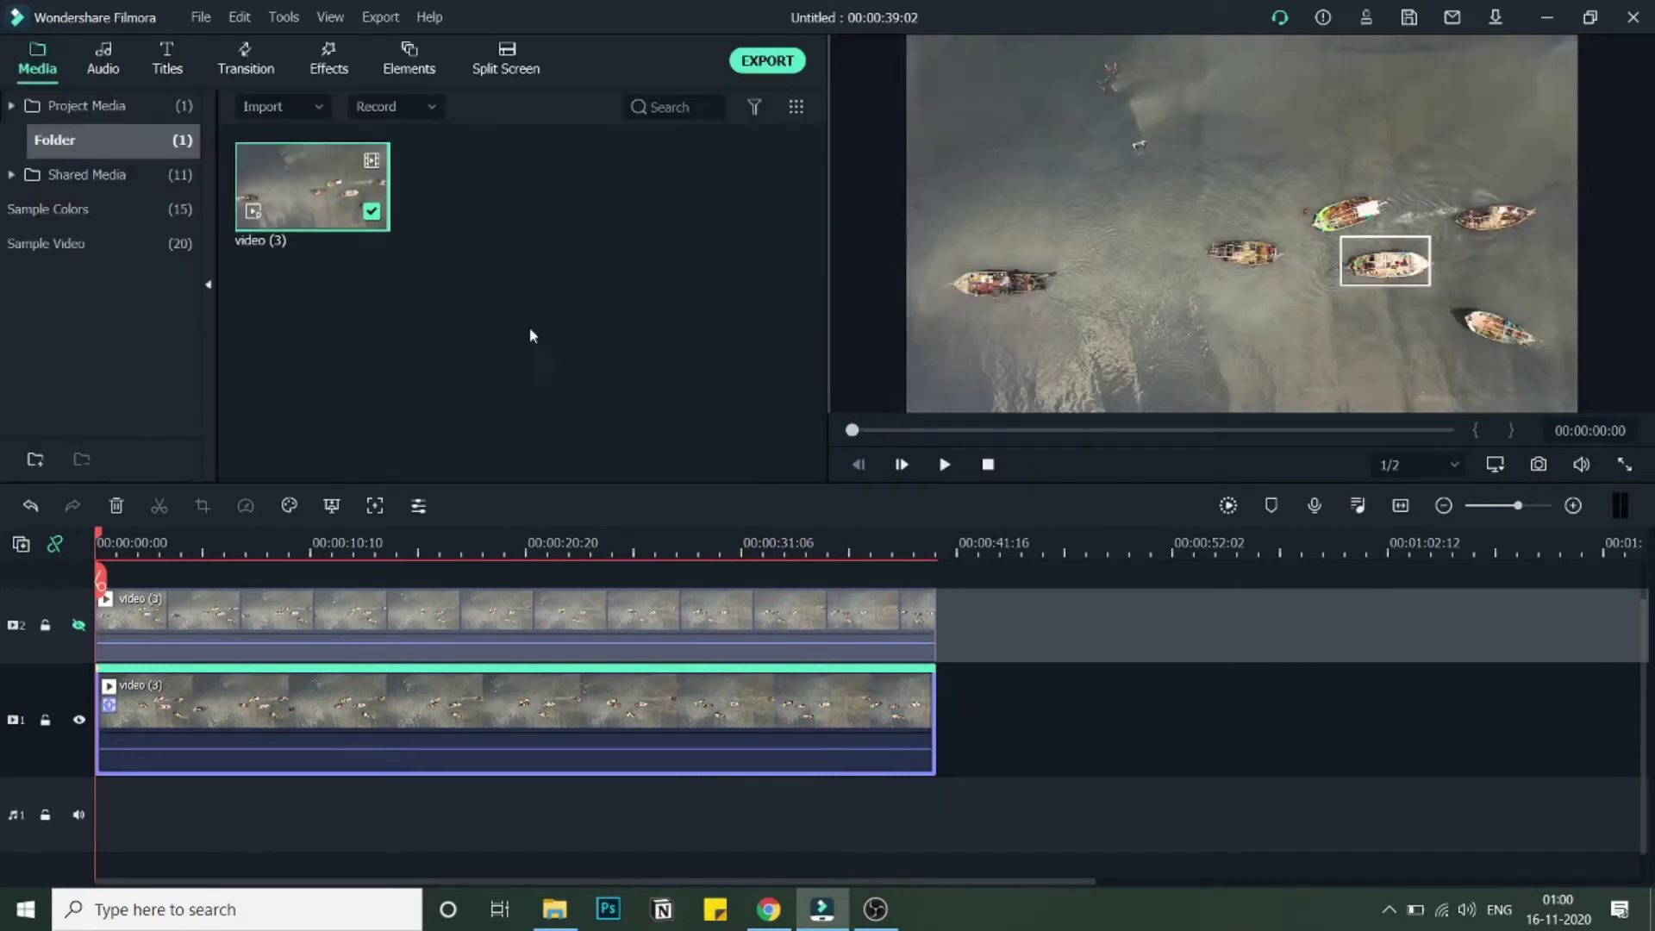
Place the Callout 2 title from the Titles library on a new track above the videos
scroll(445, 610, "up", 1)
left_click(174, 49)
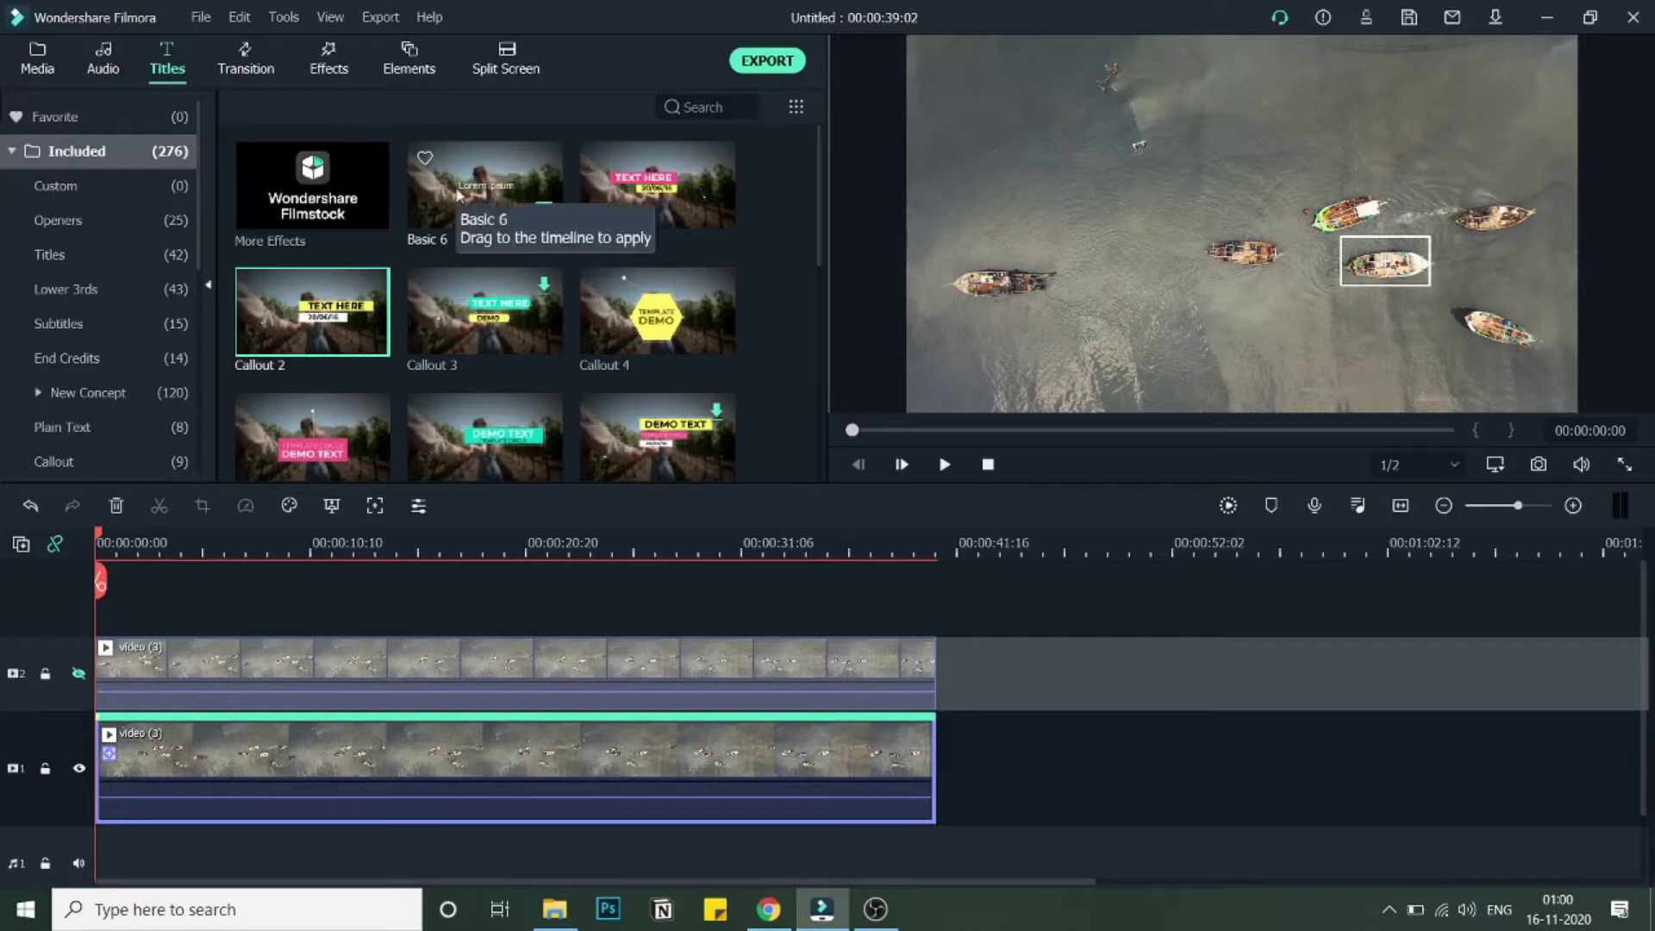
mouse_move(313, 312)
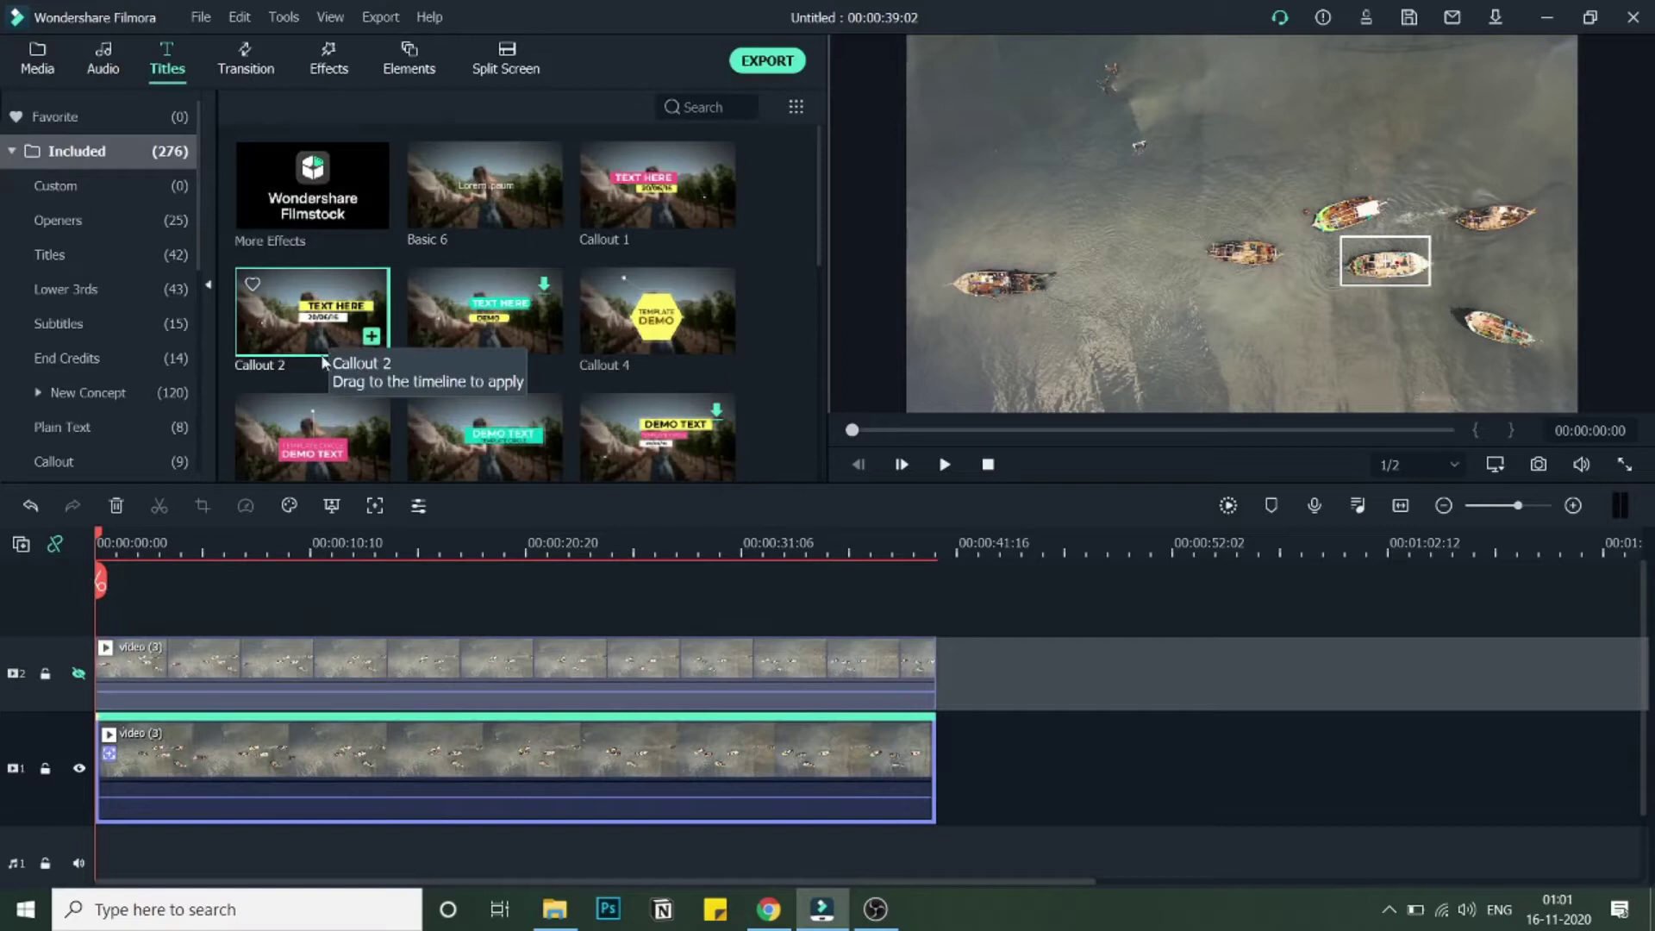
scroll(481, 428, "down", 3)
scroll(480, 428, "up", 3)
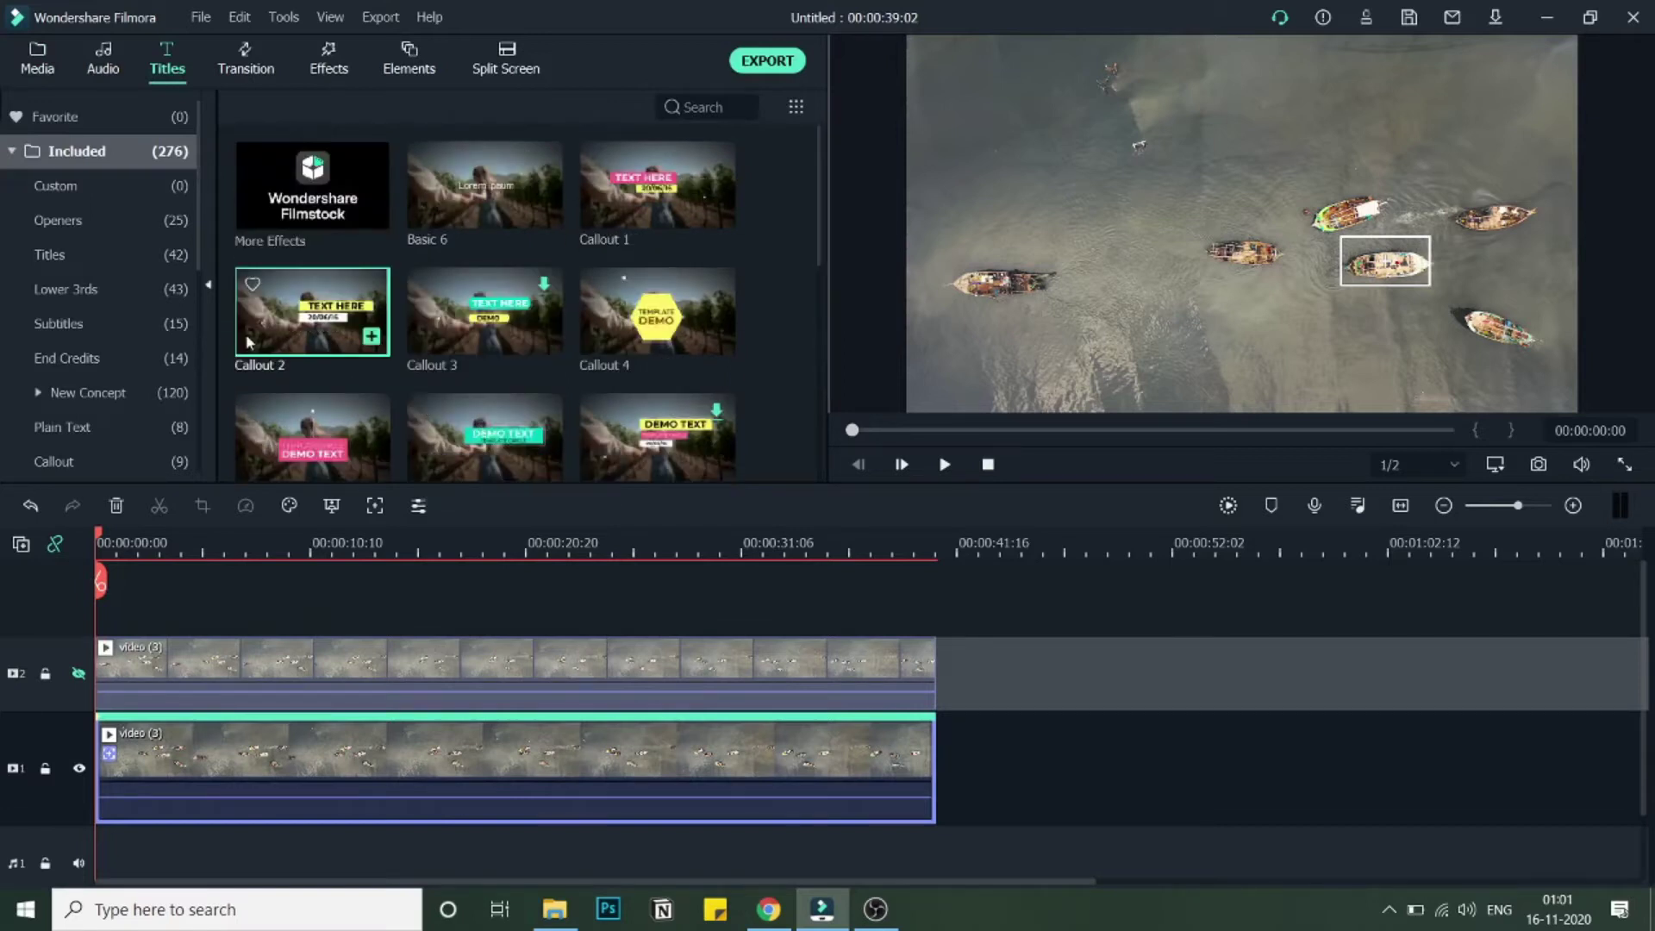
mouse_move(277, 344)
left_mouse_down()
mouse_move(248, 633)
mouse_move(936, 669)
left_mouse_up()
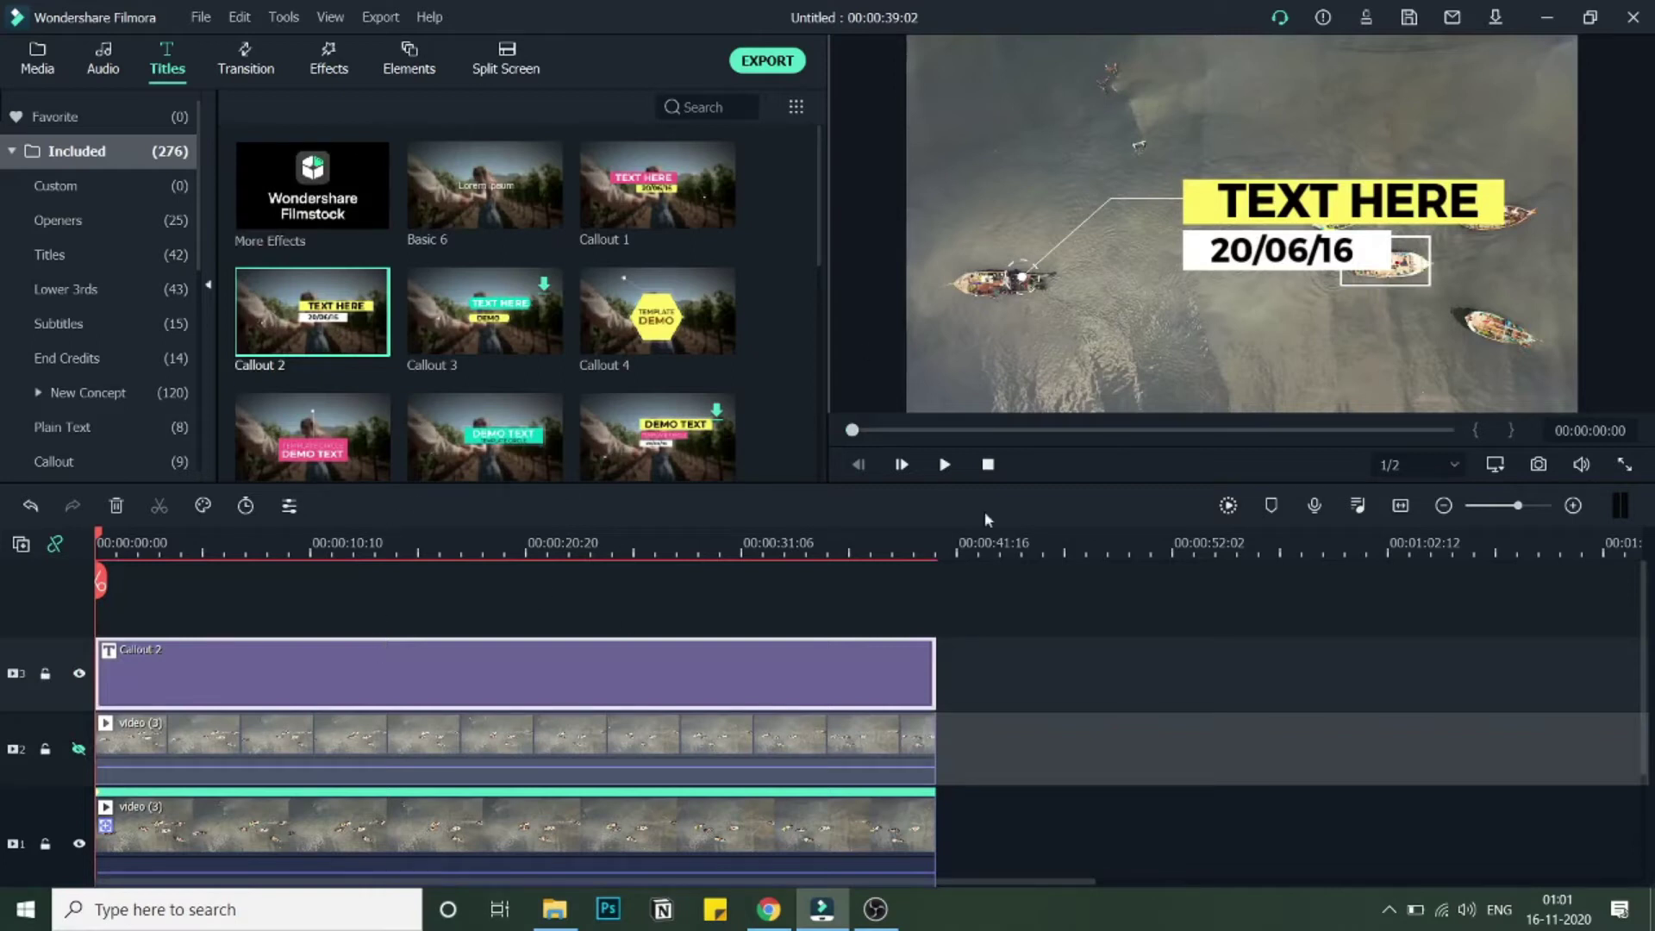
Change the callout's lines to 'Boat 1' and 'Tracking', nudging the Tracking line up
double_click(1326, 211)
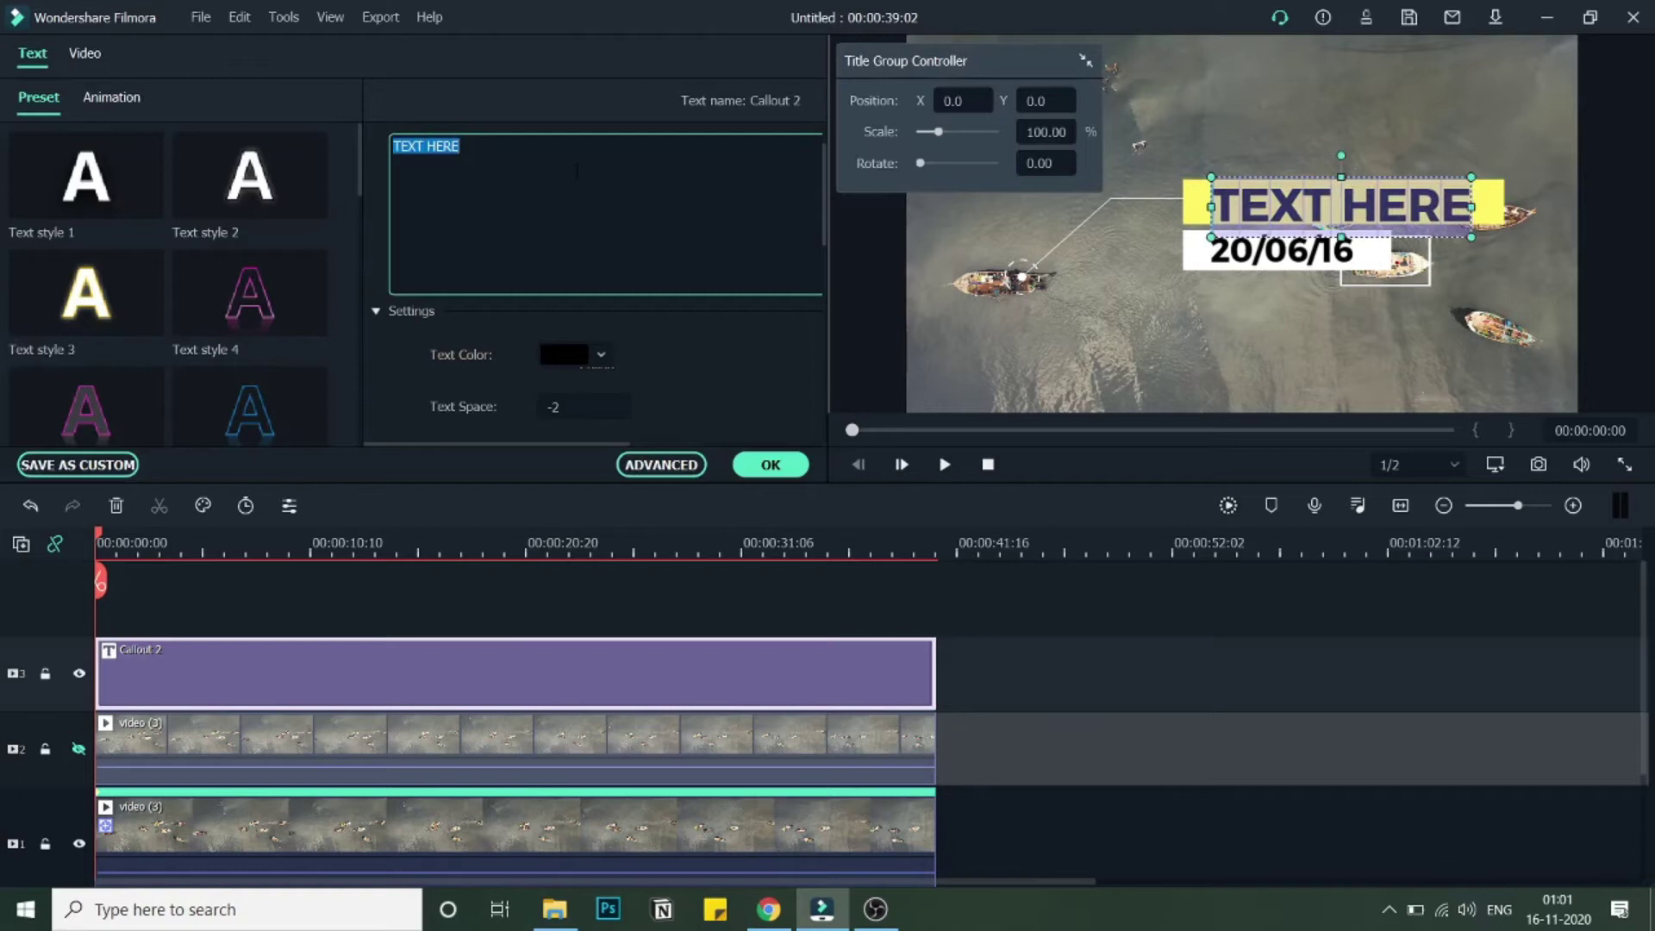
type("Boat ")
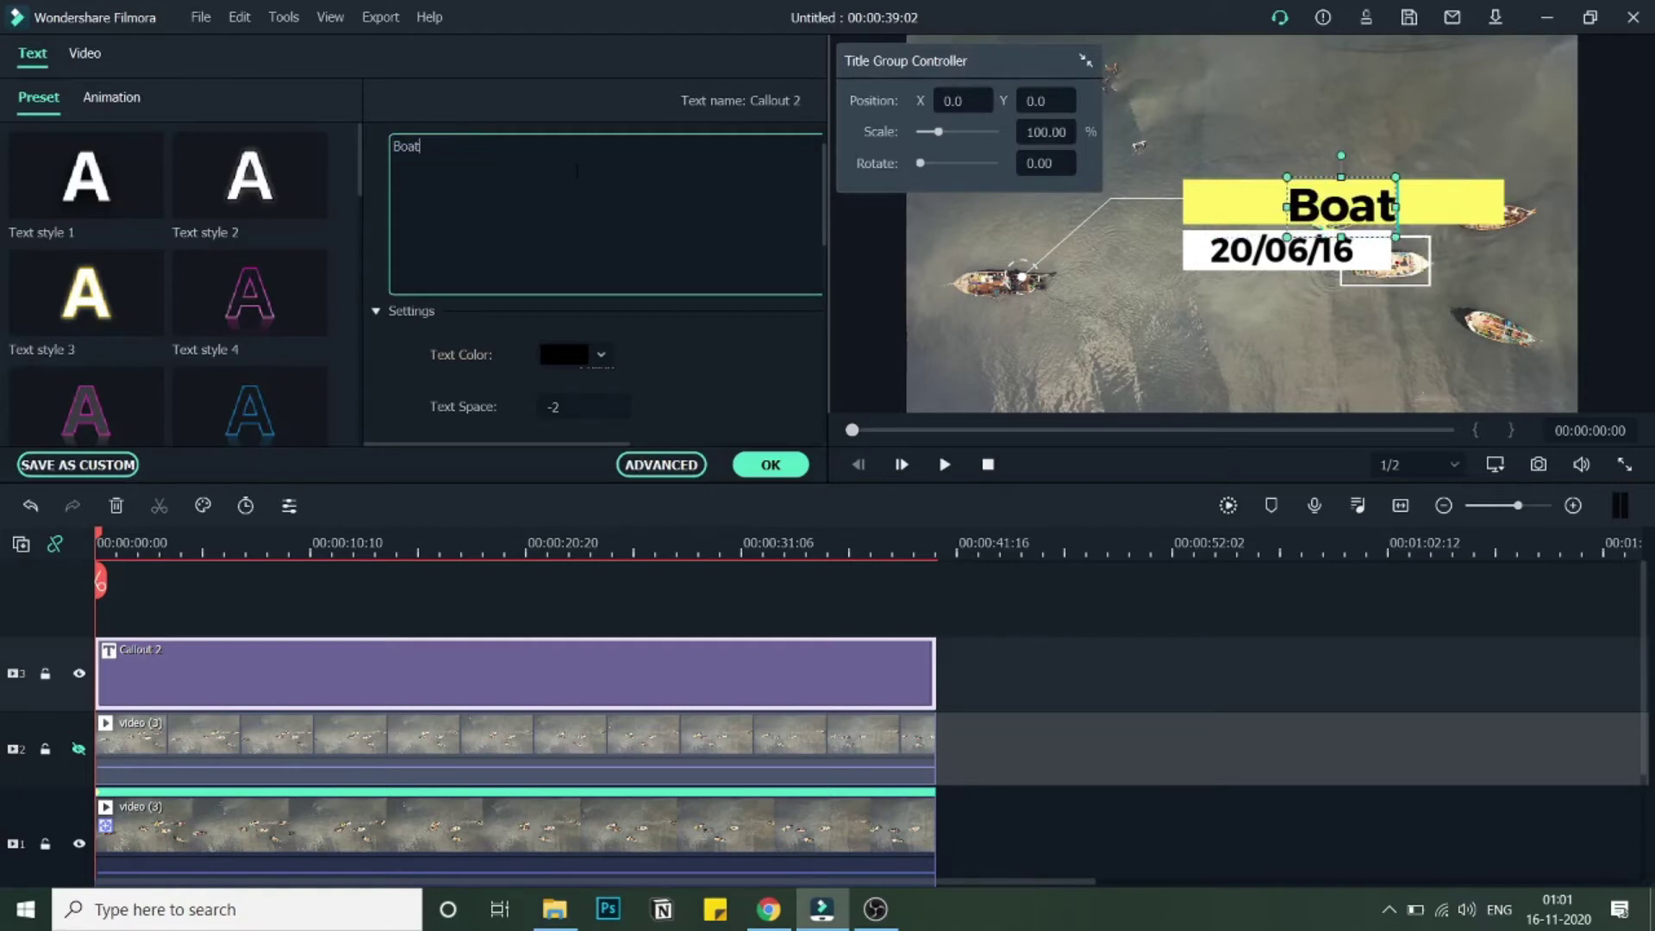
type("1")
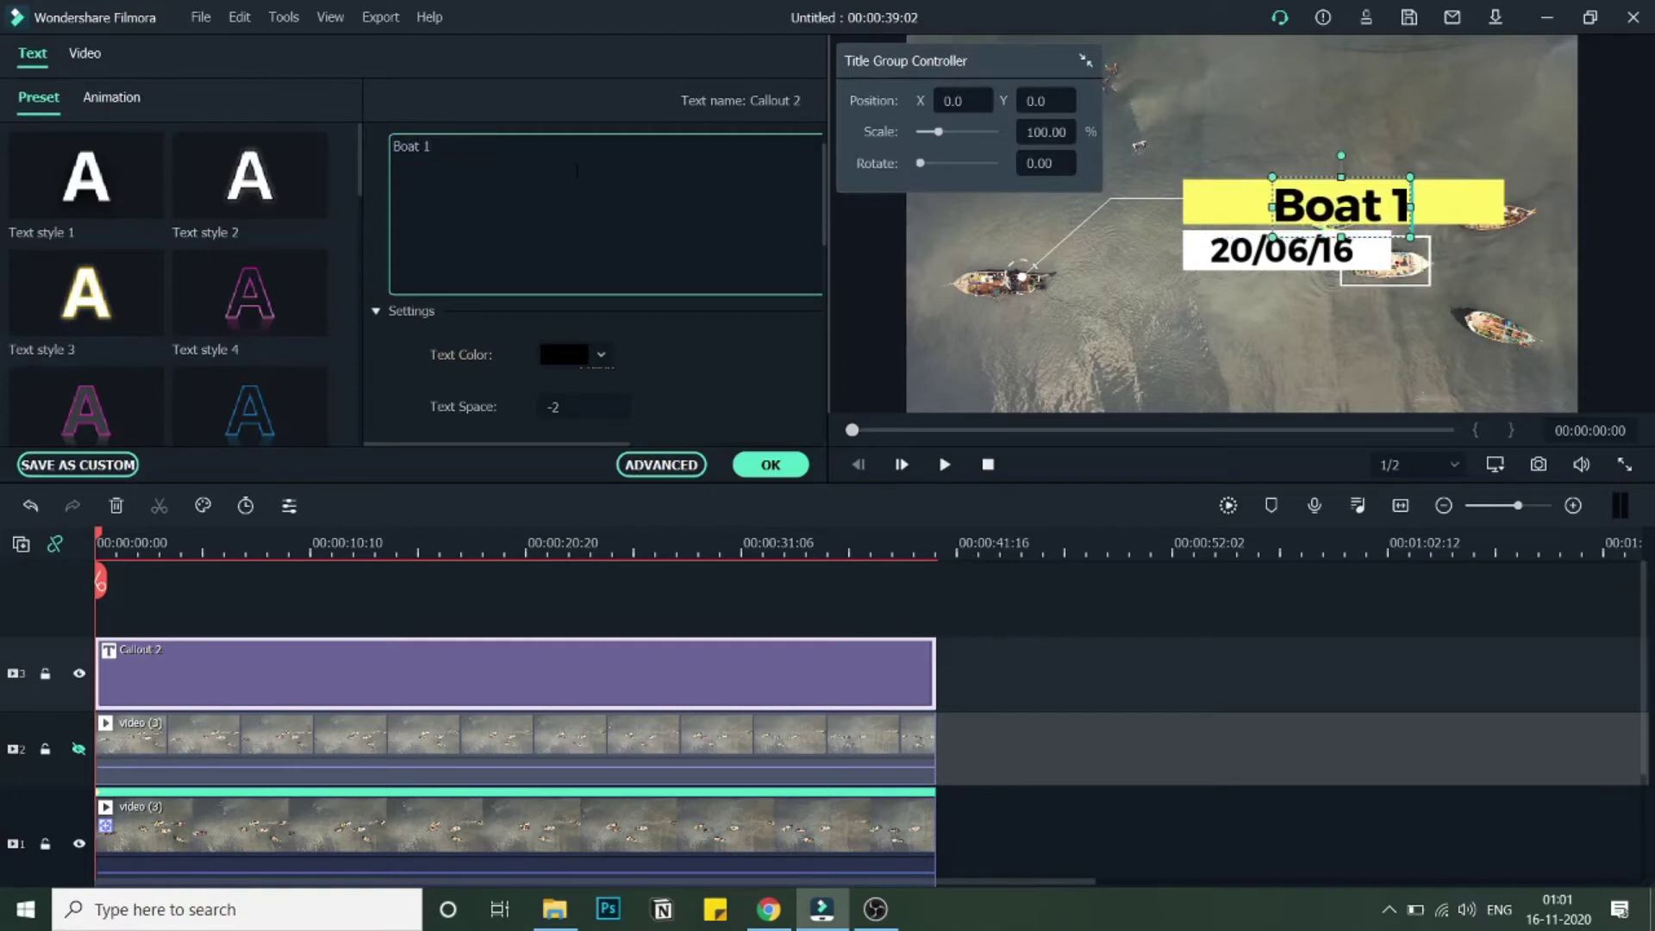
left_click(1260, 249)
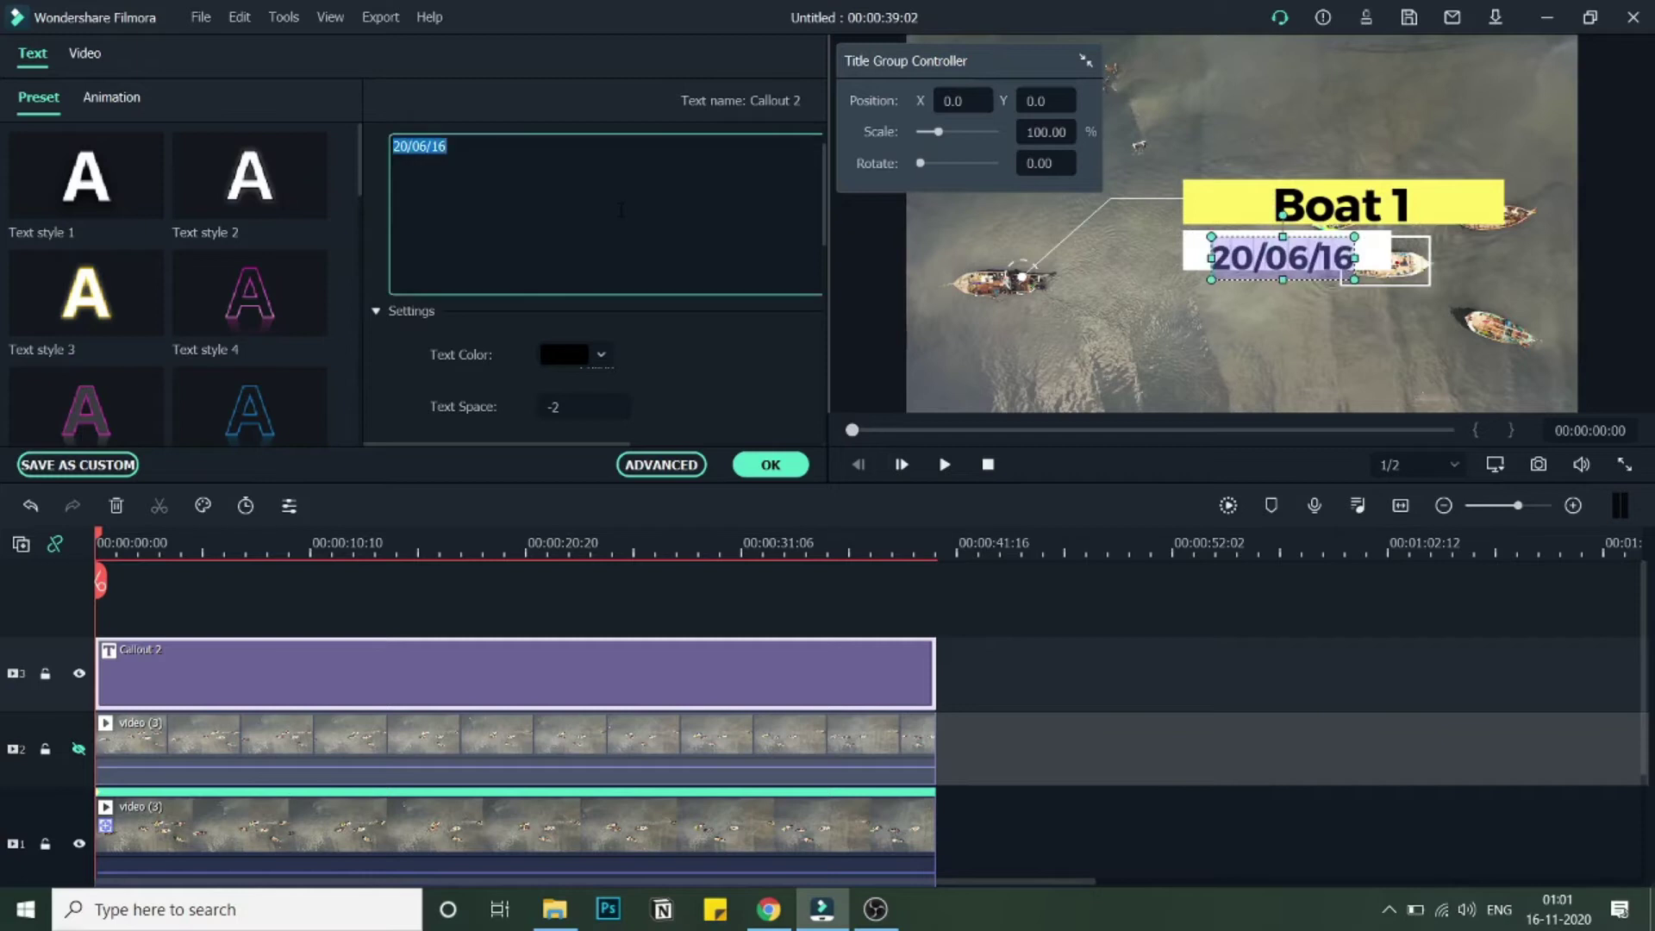
type("Tra")
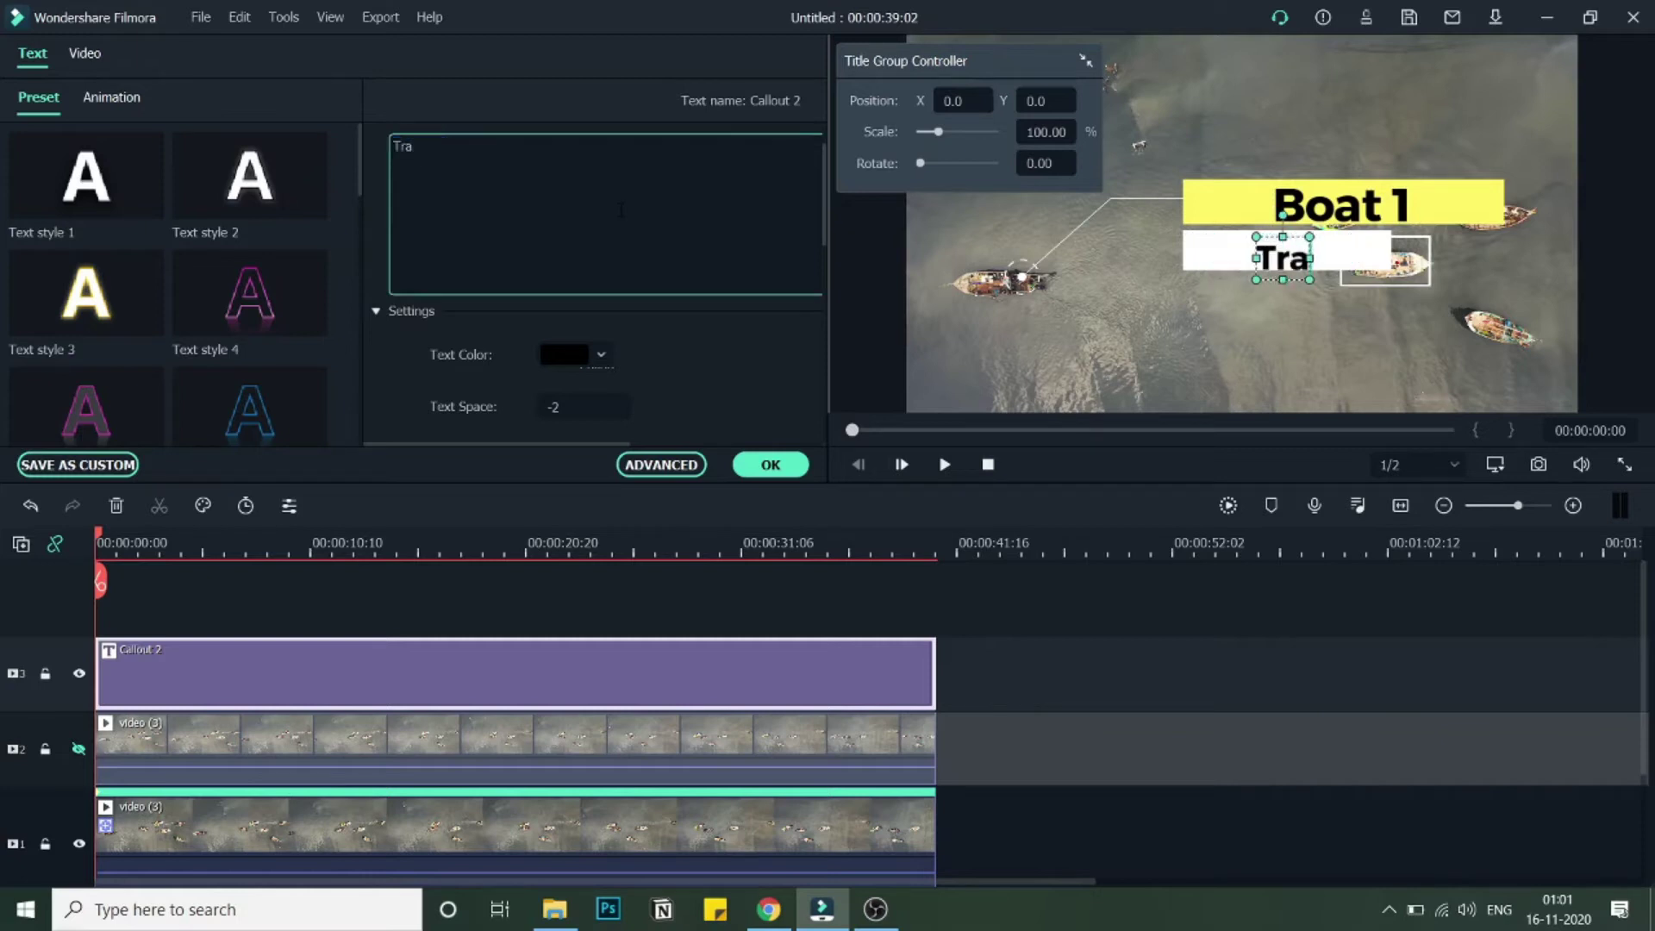
type("c")
key("BackSpace")
type("cking")
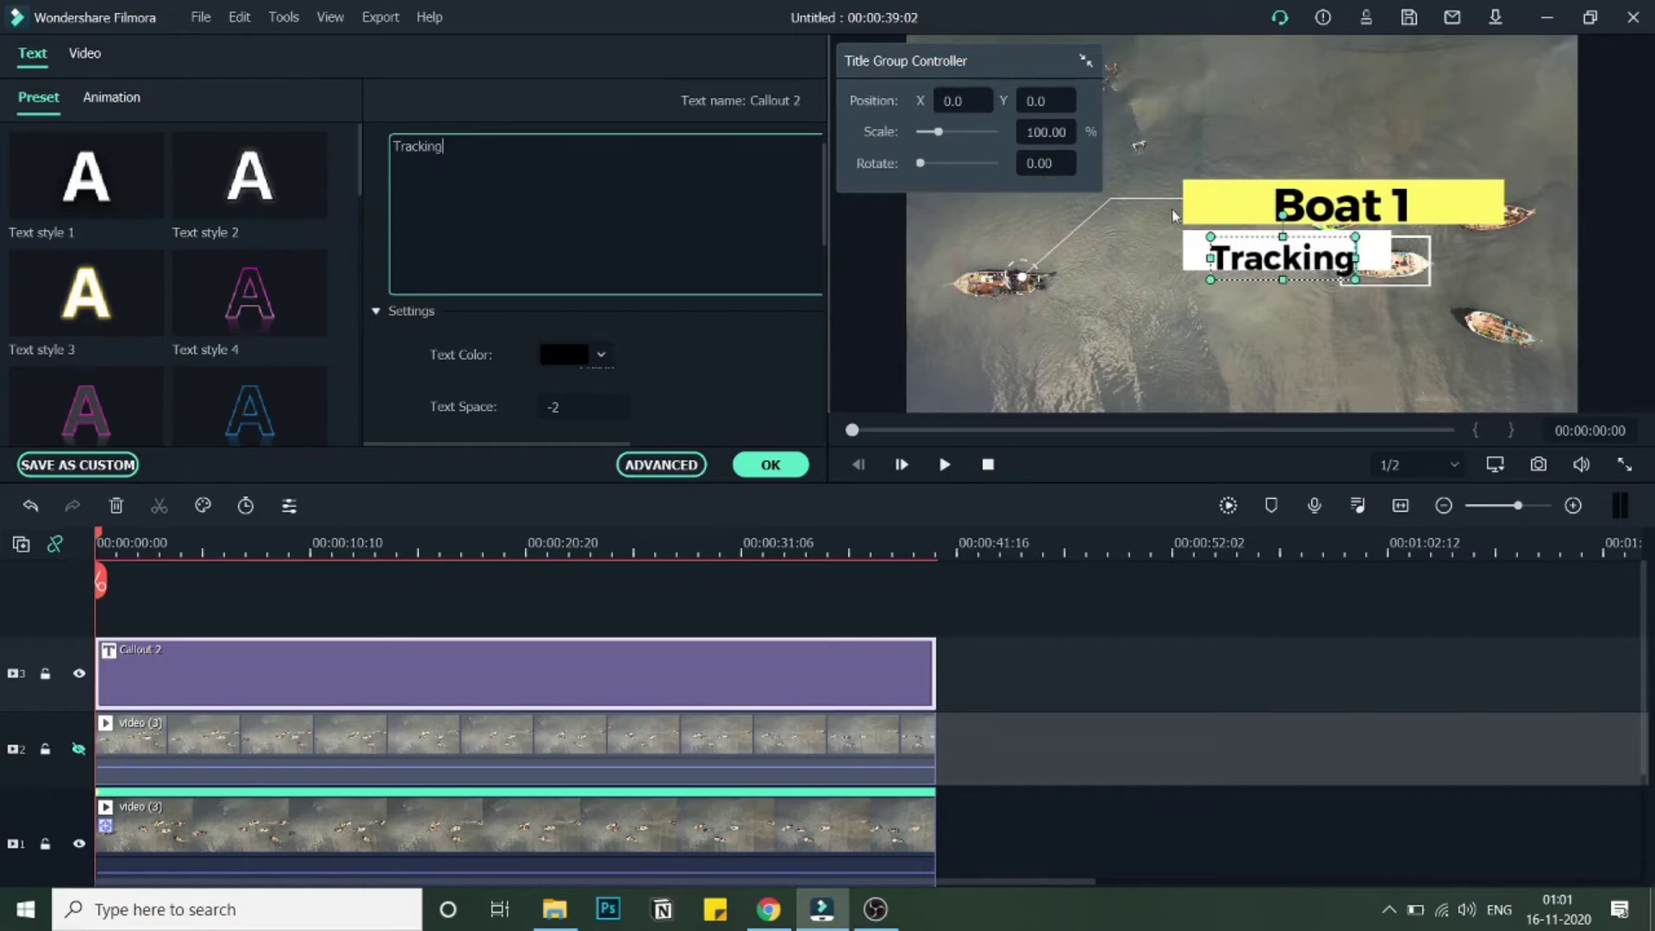
left_click_drag(1246, 235, 1258, 237)
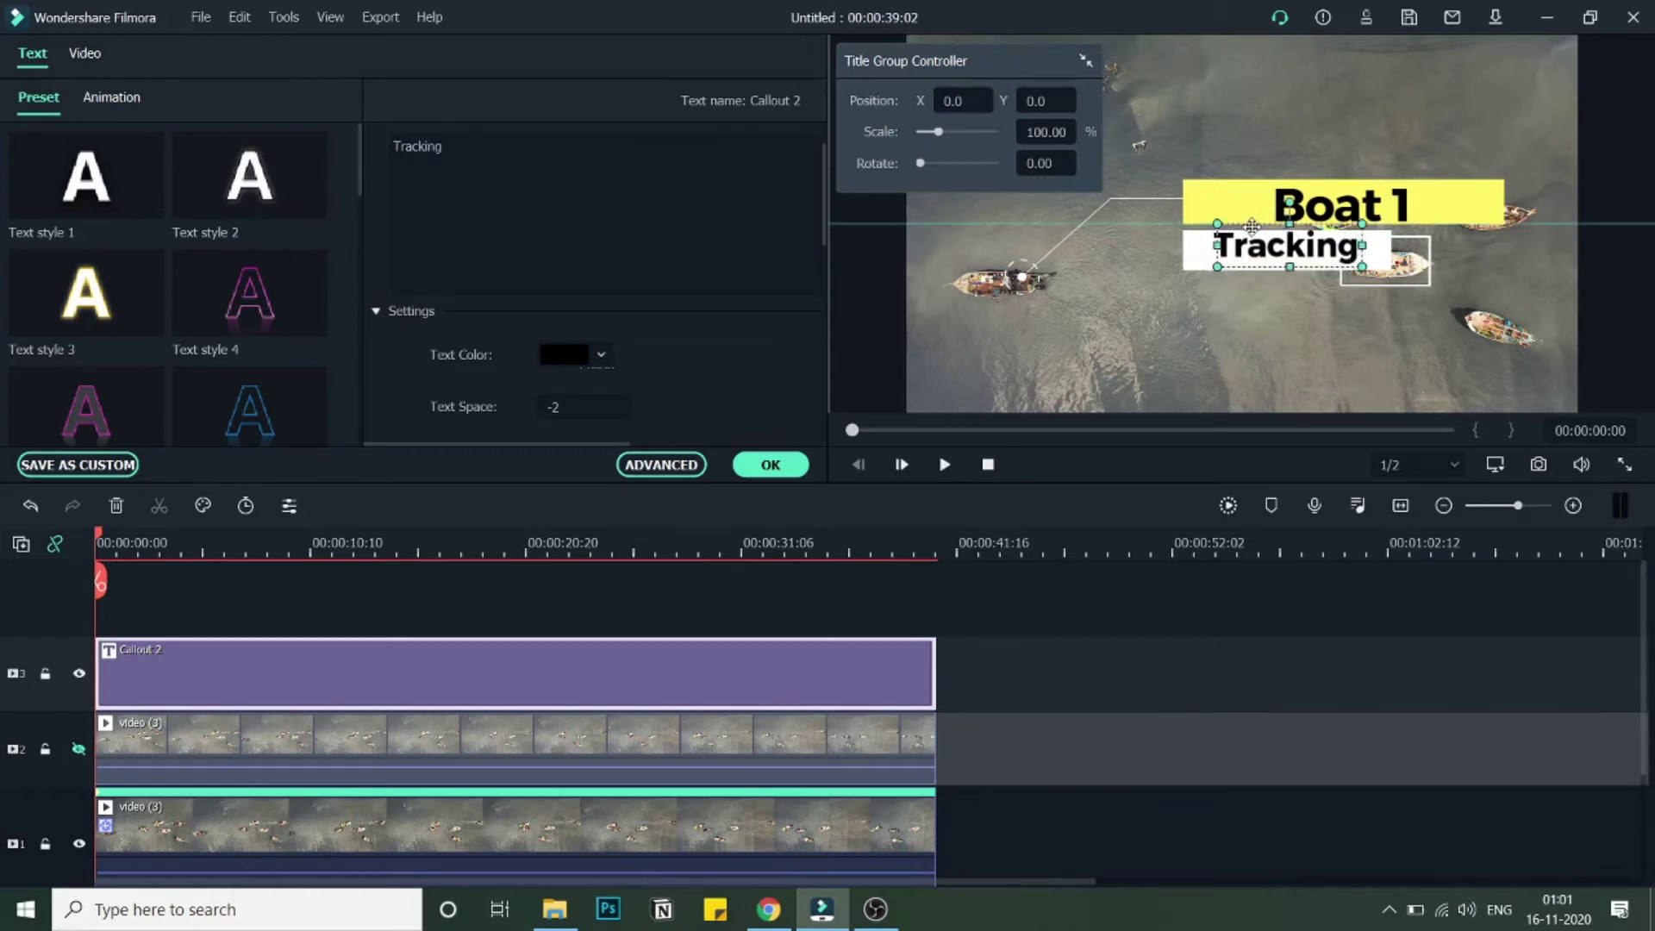
key("Up")
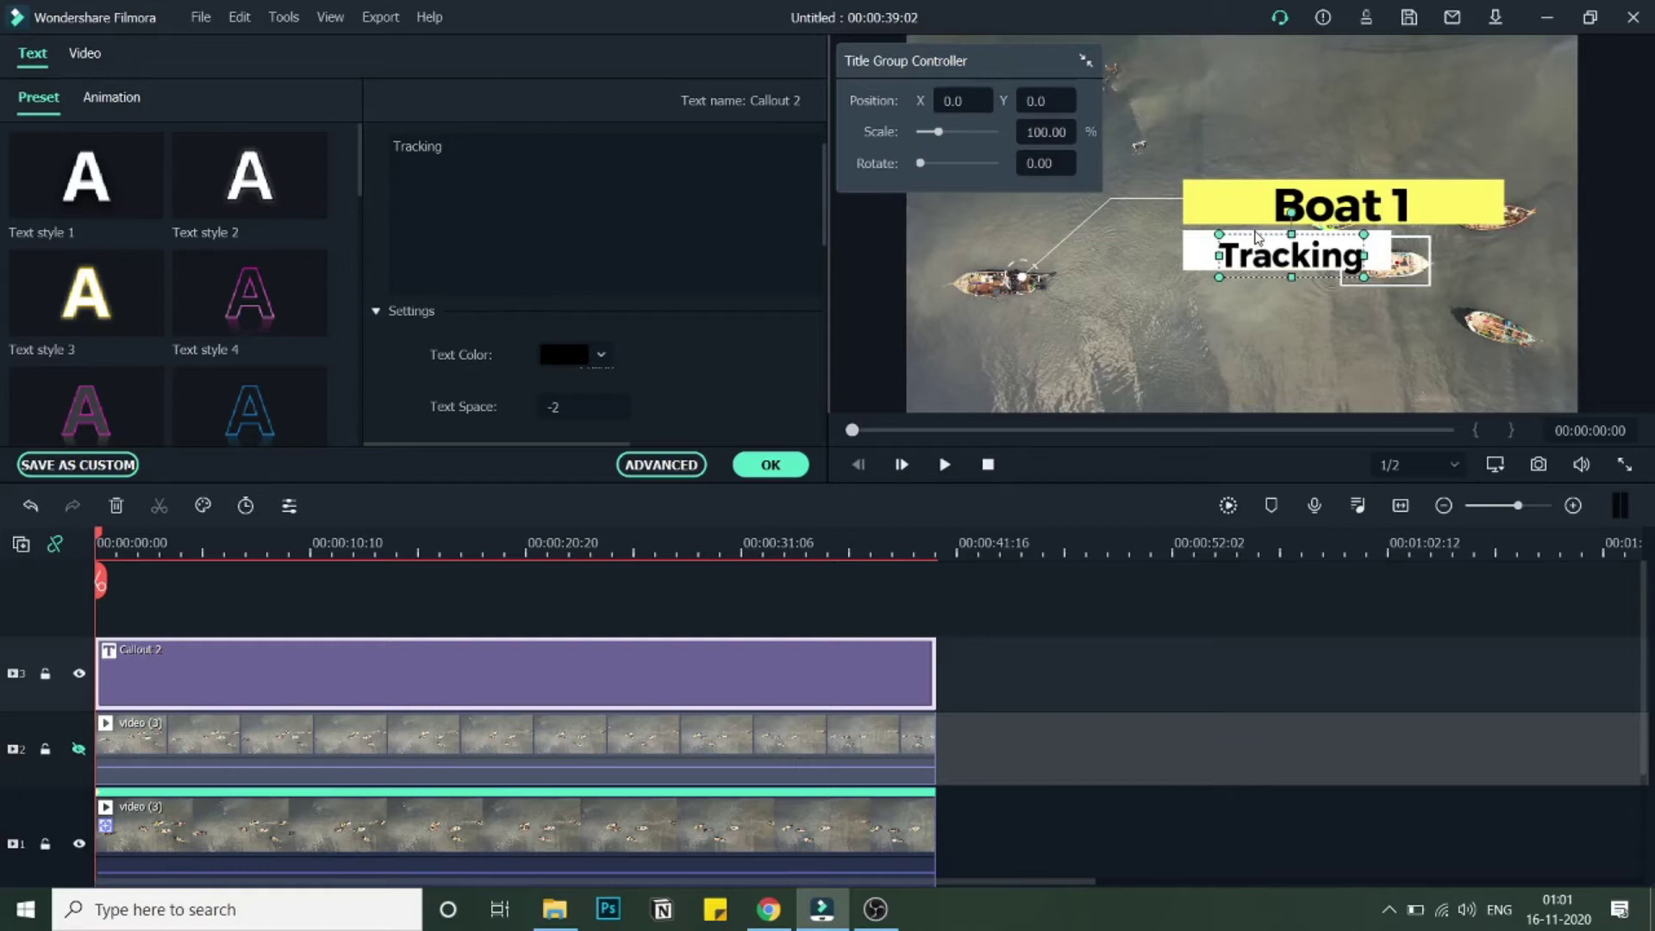
key("Up")
key("Up")
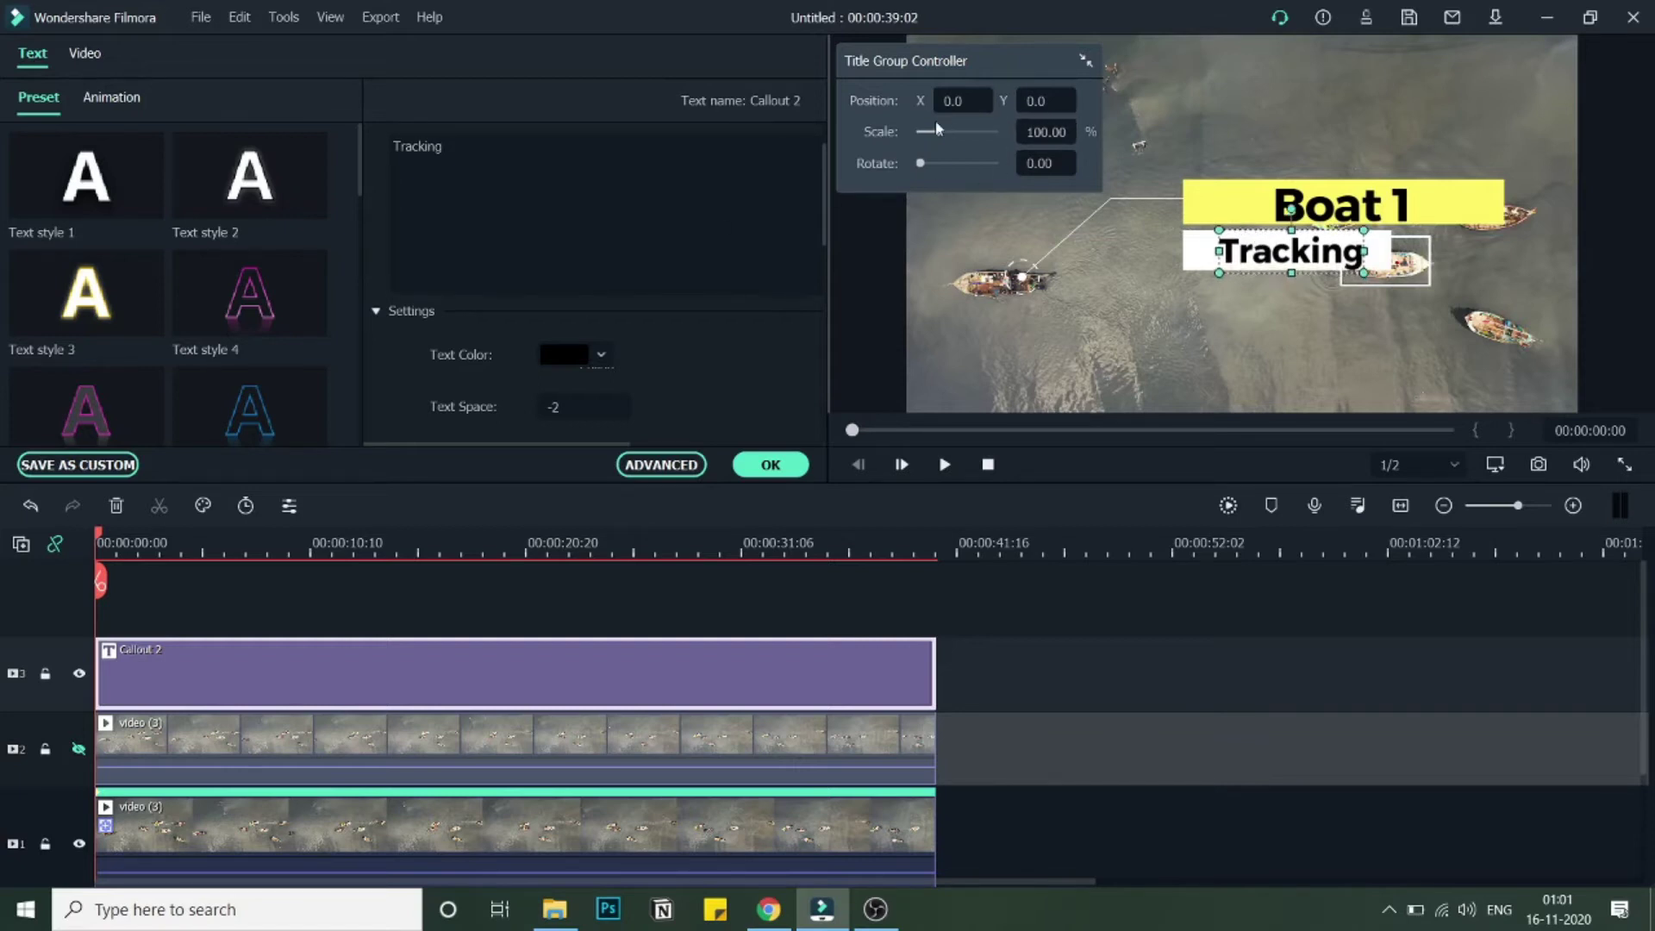
Set the Boat 1 callout's Scale to 46.38 and Position to X 270, Y -9
mouse_move(936, 134)
left_mouse_down()
mouse_move(944, 101)
mouse_move(901, 136)
left_mouse_up()
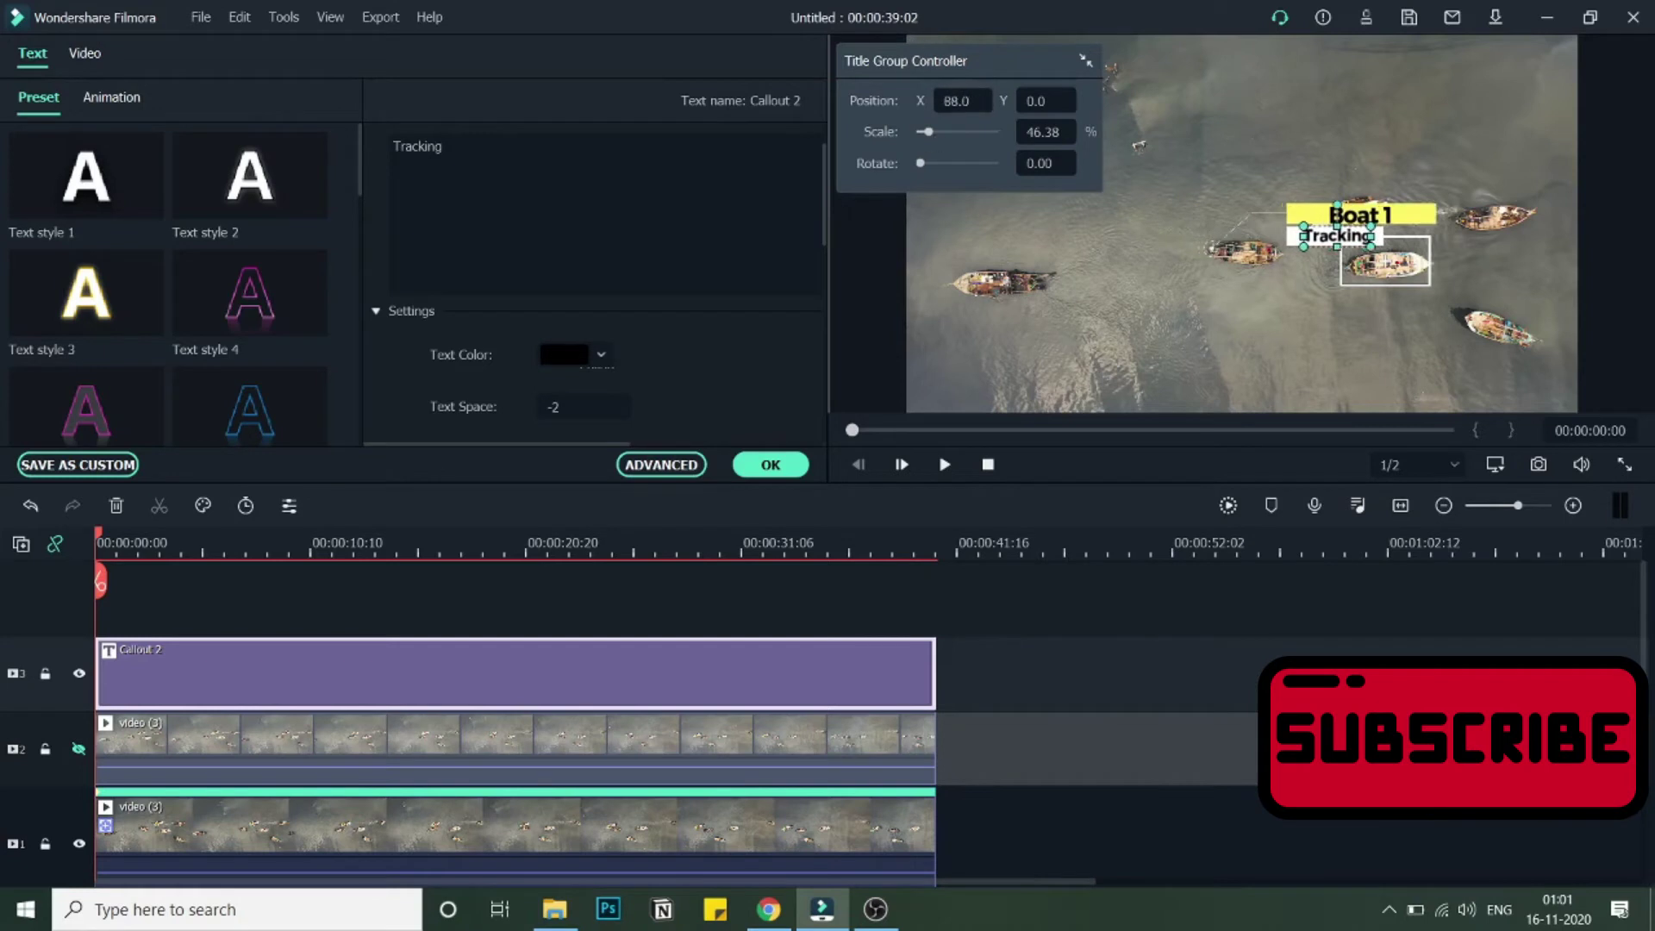
mouse_move(955, 101)
left_mouse_down()
mouse_move(1017, 101)
mouse_move(990, 101)
left_mouse_up()
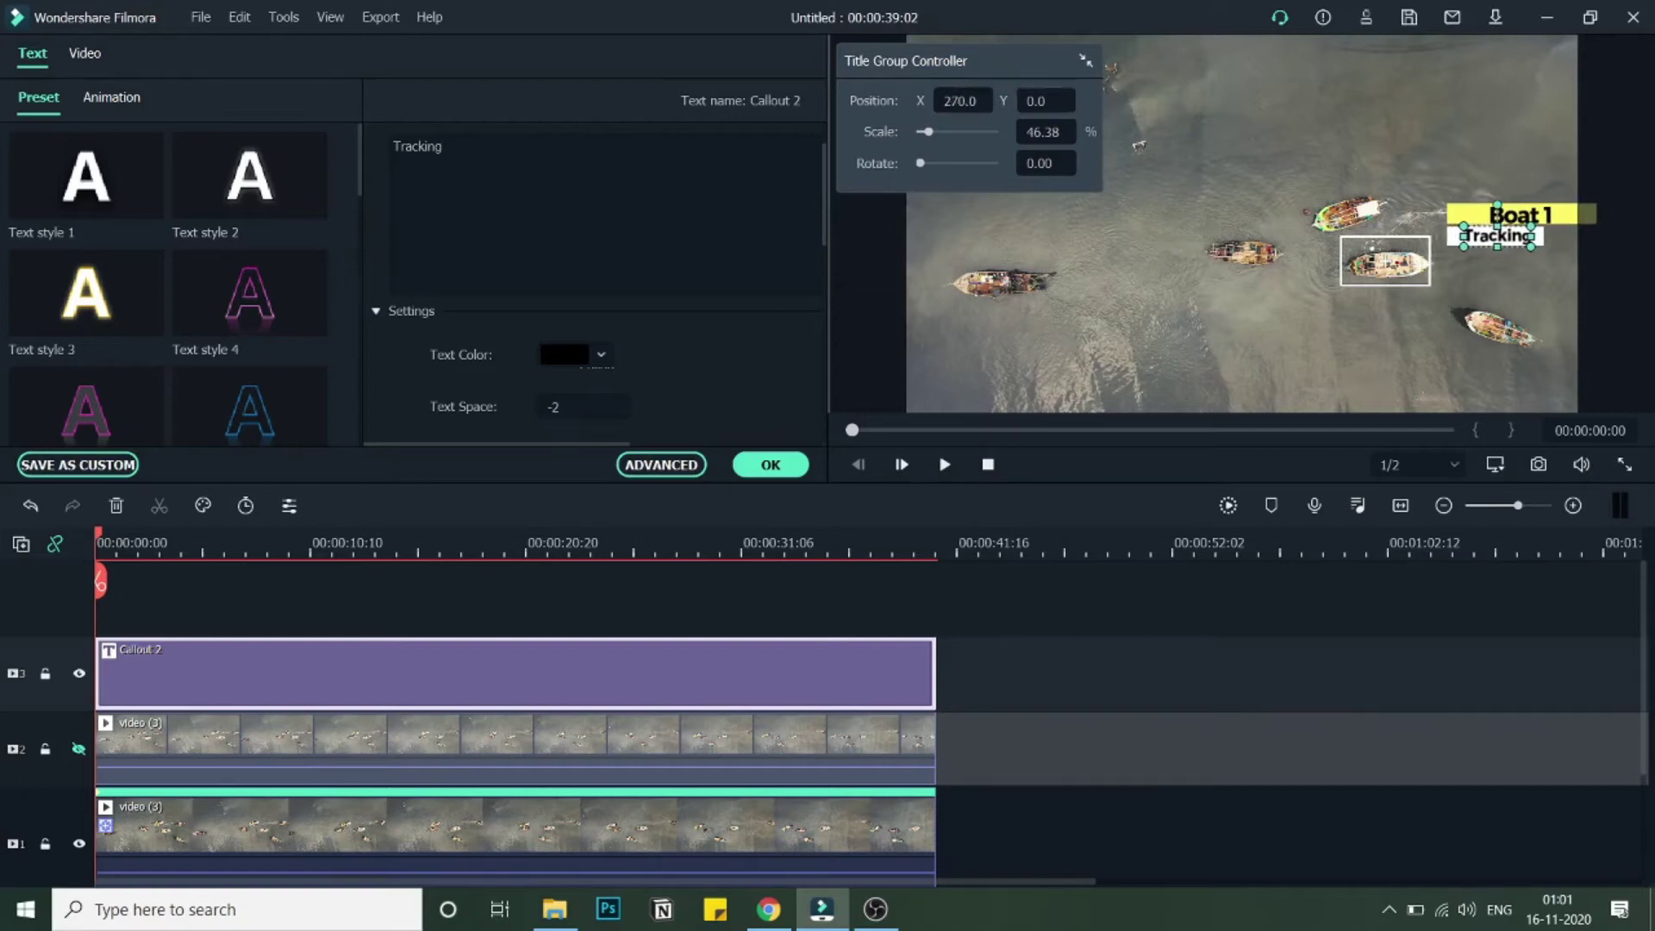
left_click_drag(1035, 100, 1027, 101)
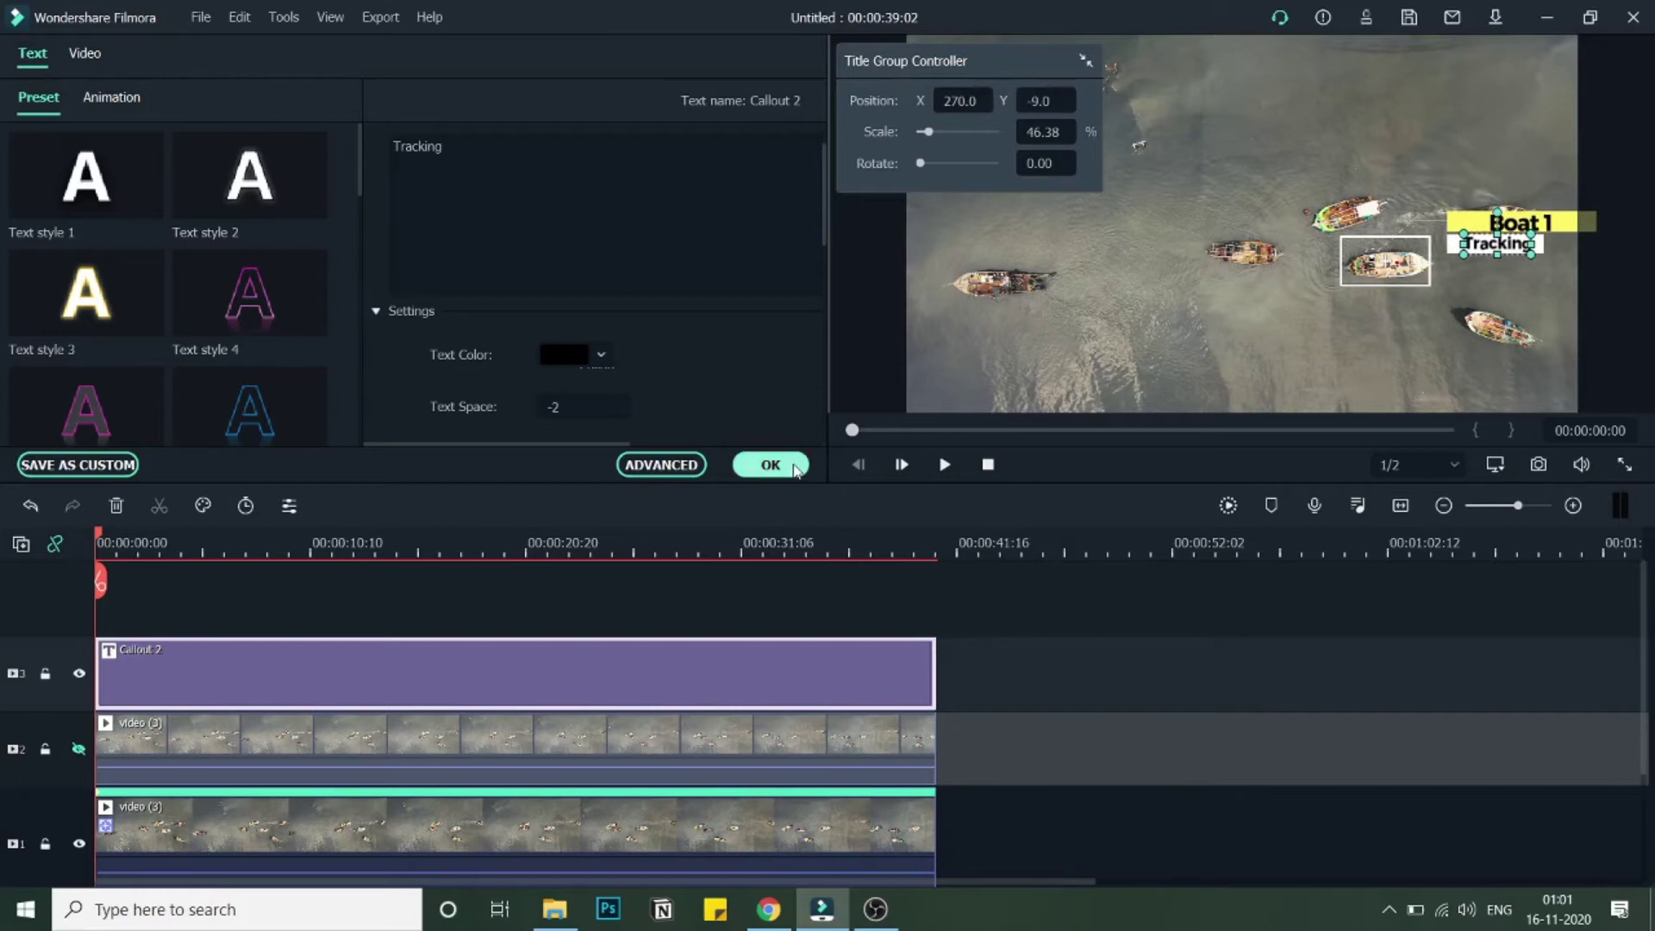
Confirm the callout edits and scrub partway through the footage, then back to the start
left_click(795, 468)
scroll(604, 586, "down", 1)
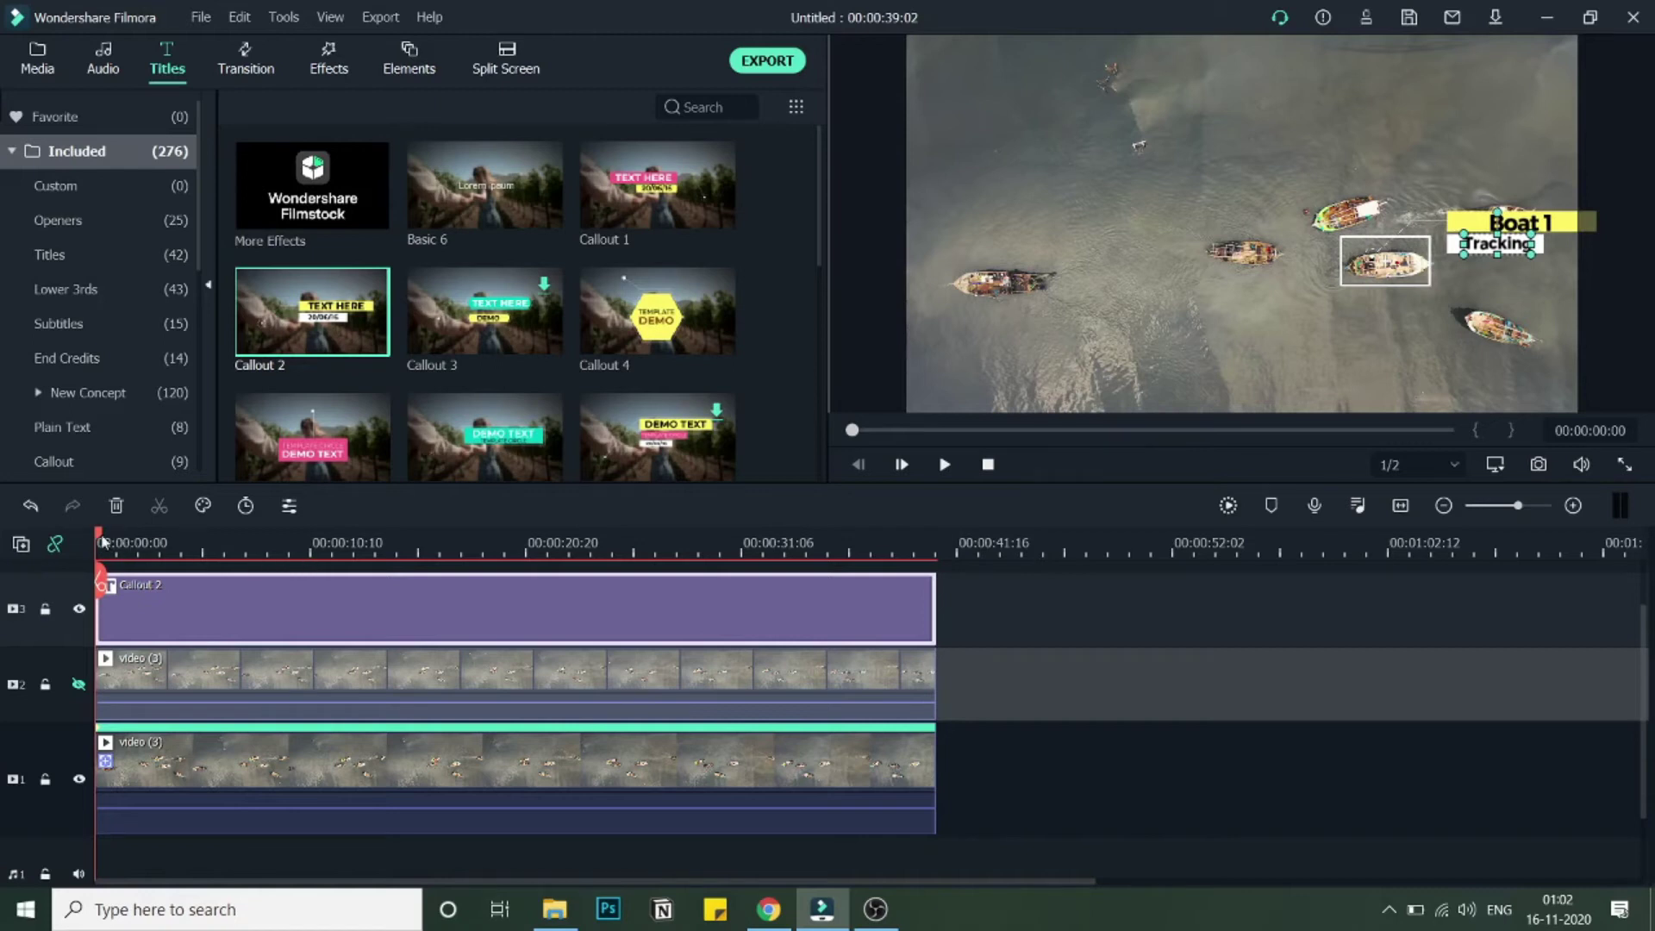
left_click_drag(102, 542, 595, 545)
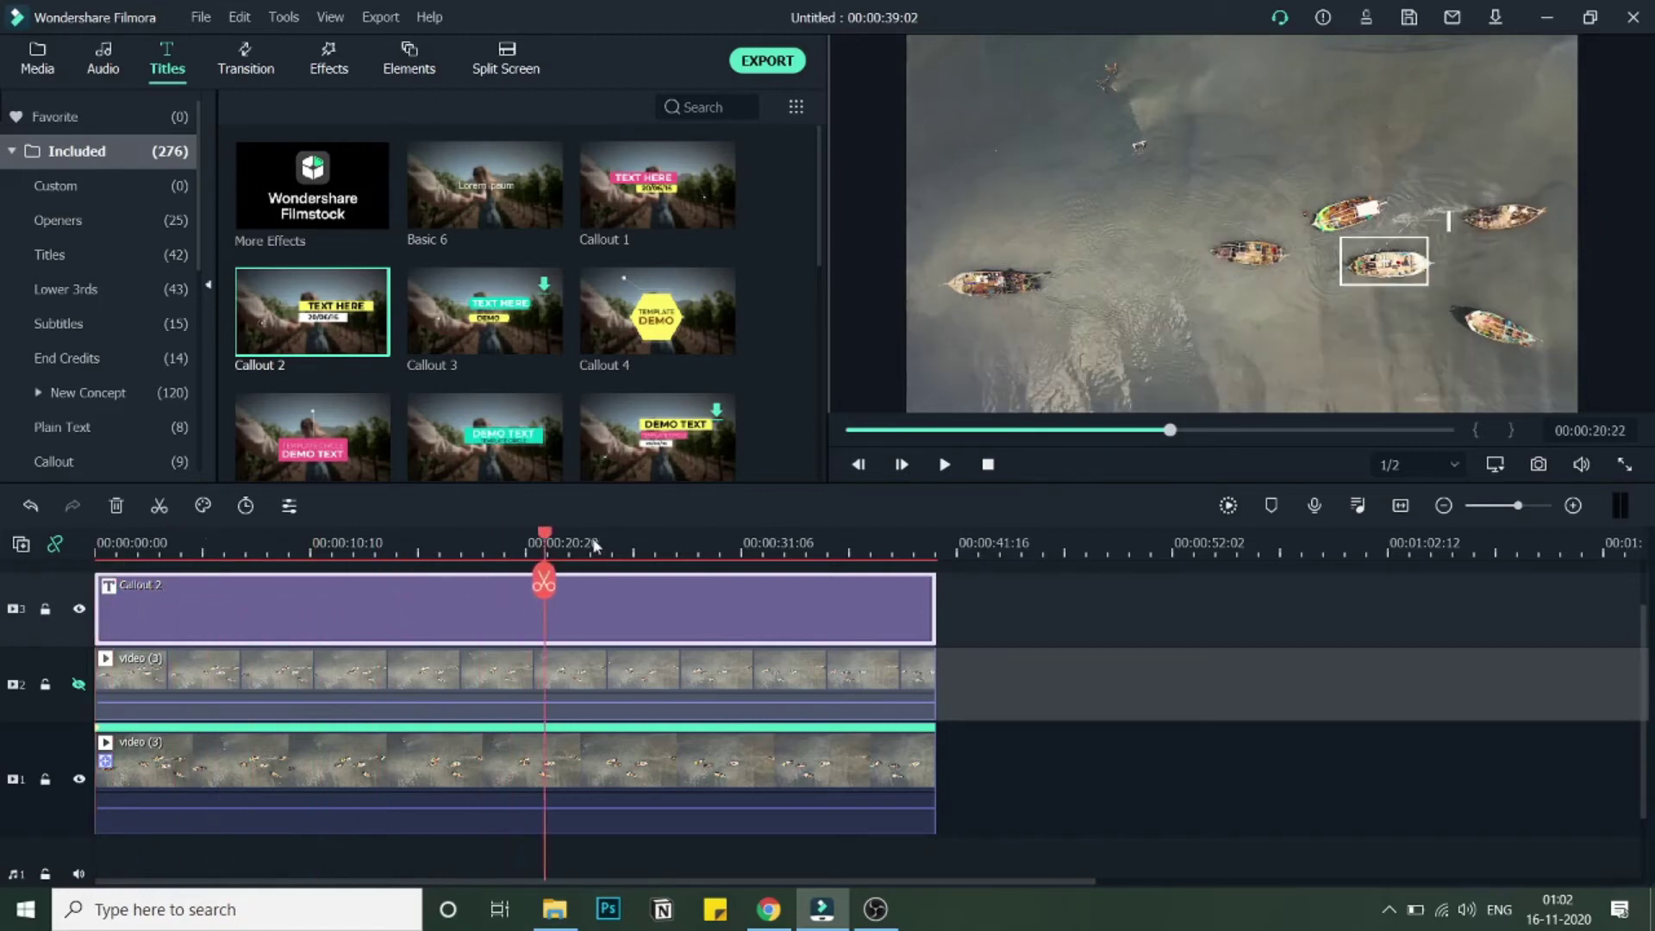
left_click_drag(595, 545, 44, 509)
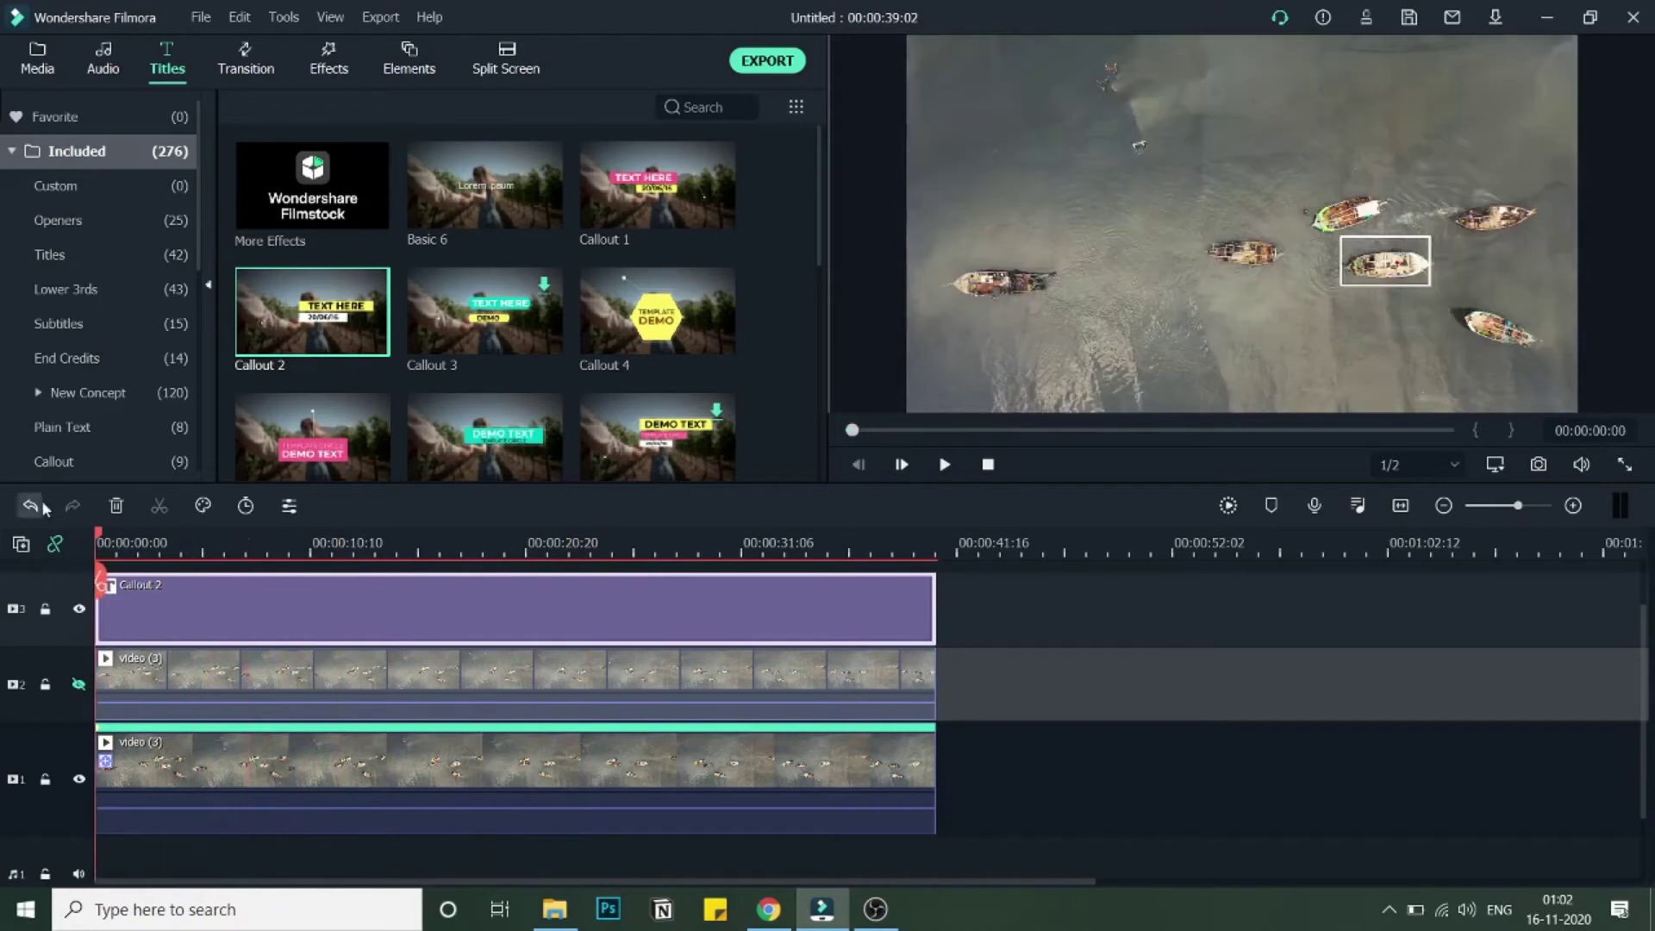
Unhide track 2 and enable Motion Tracking on its clip, boxing the middle boat tightly
left_click(80, 688)
double_click(167, 674)
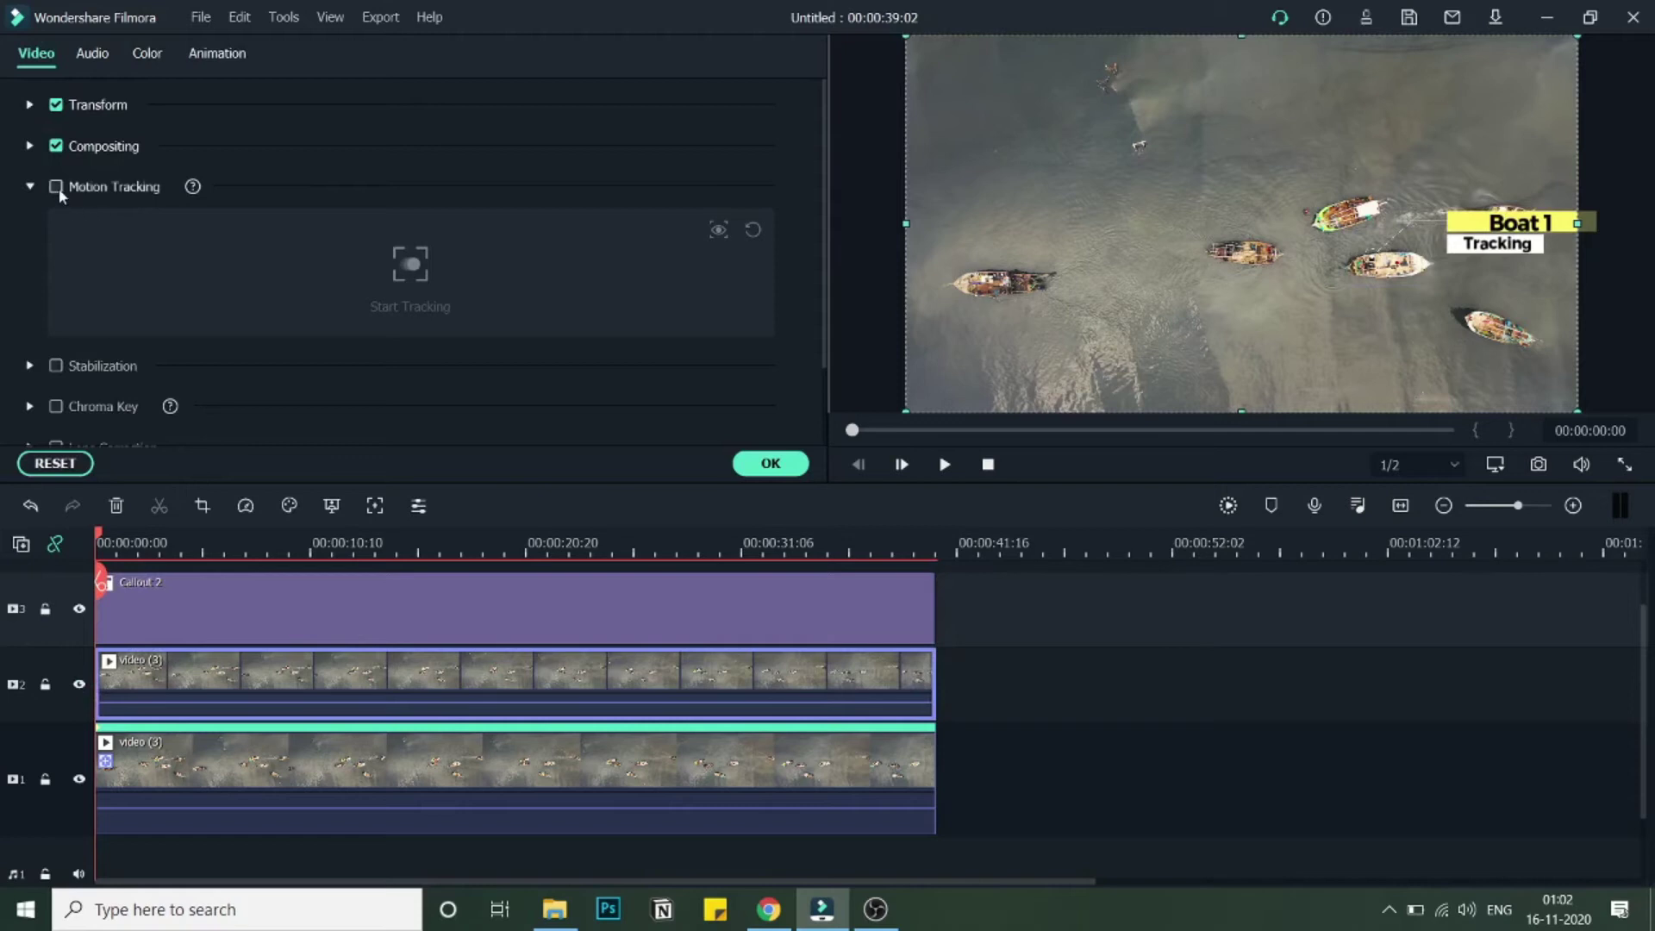
left_click(58, 188)
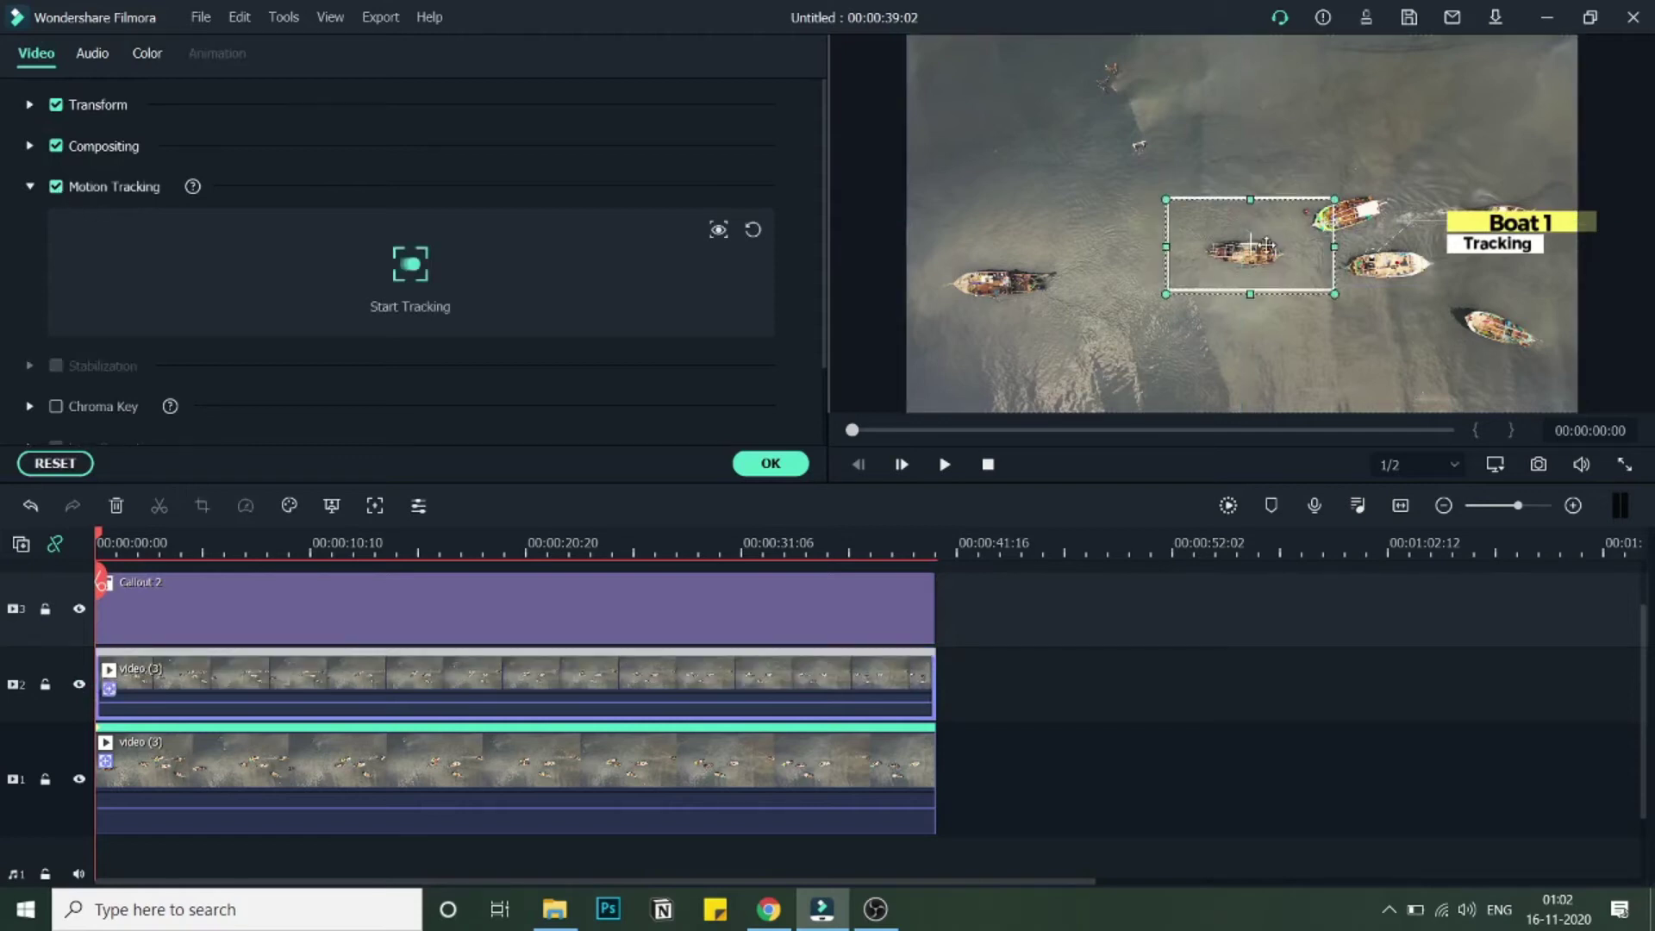
left_click_drag(1261, 218, 1260, 250)
left_click_drag(1334, 306, 1242, 252)
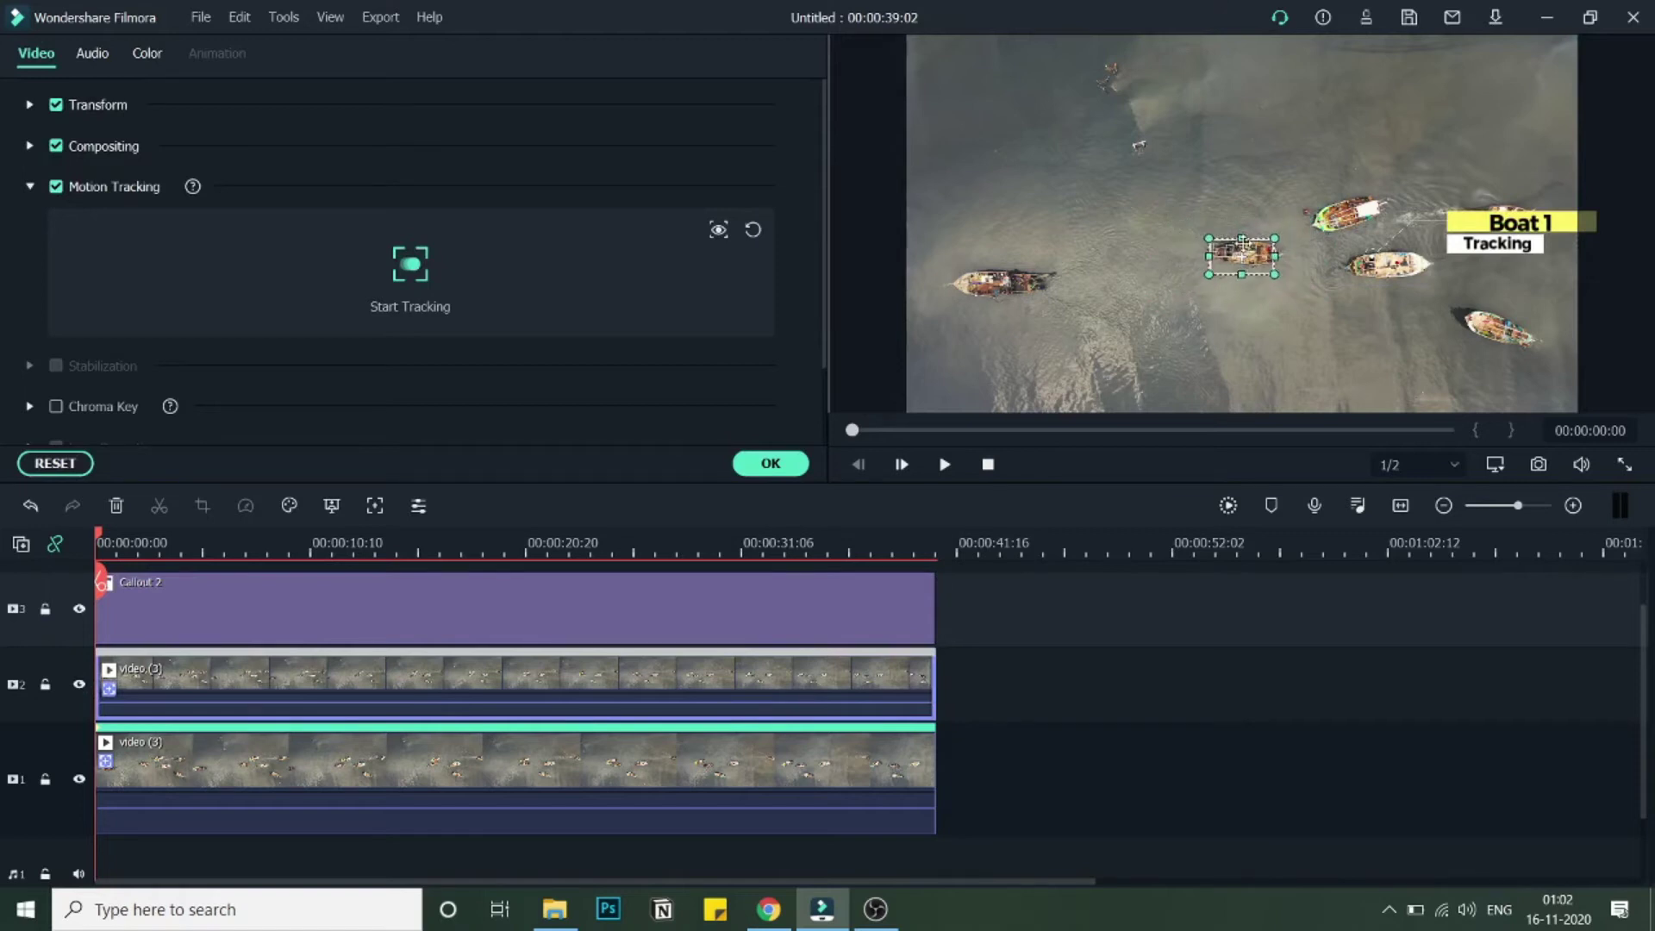
left_click_drag(1284, 280, 1261, 251)
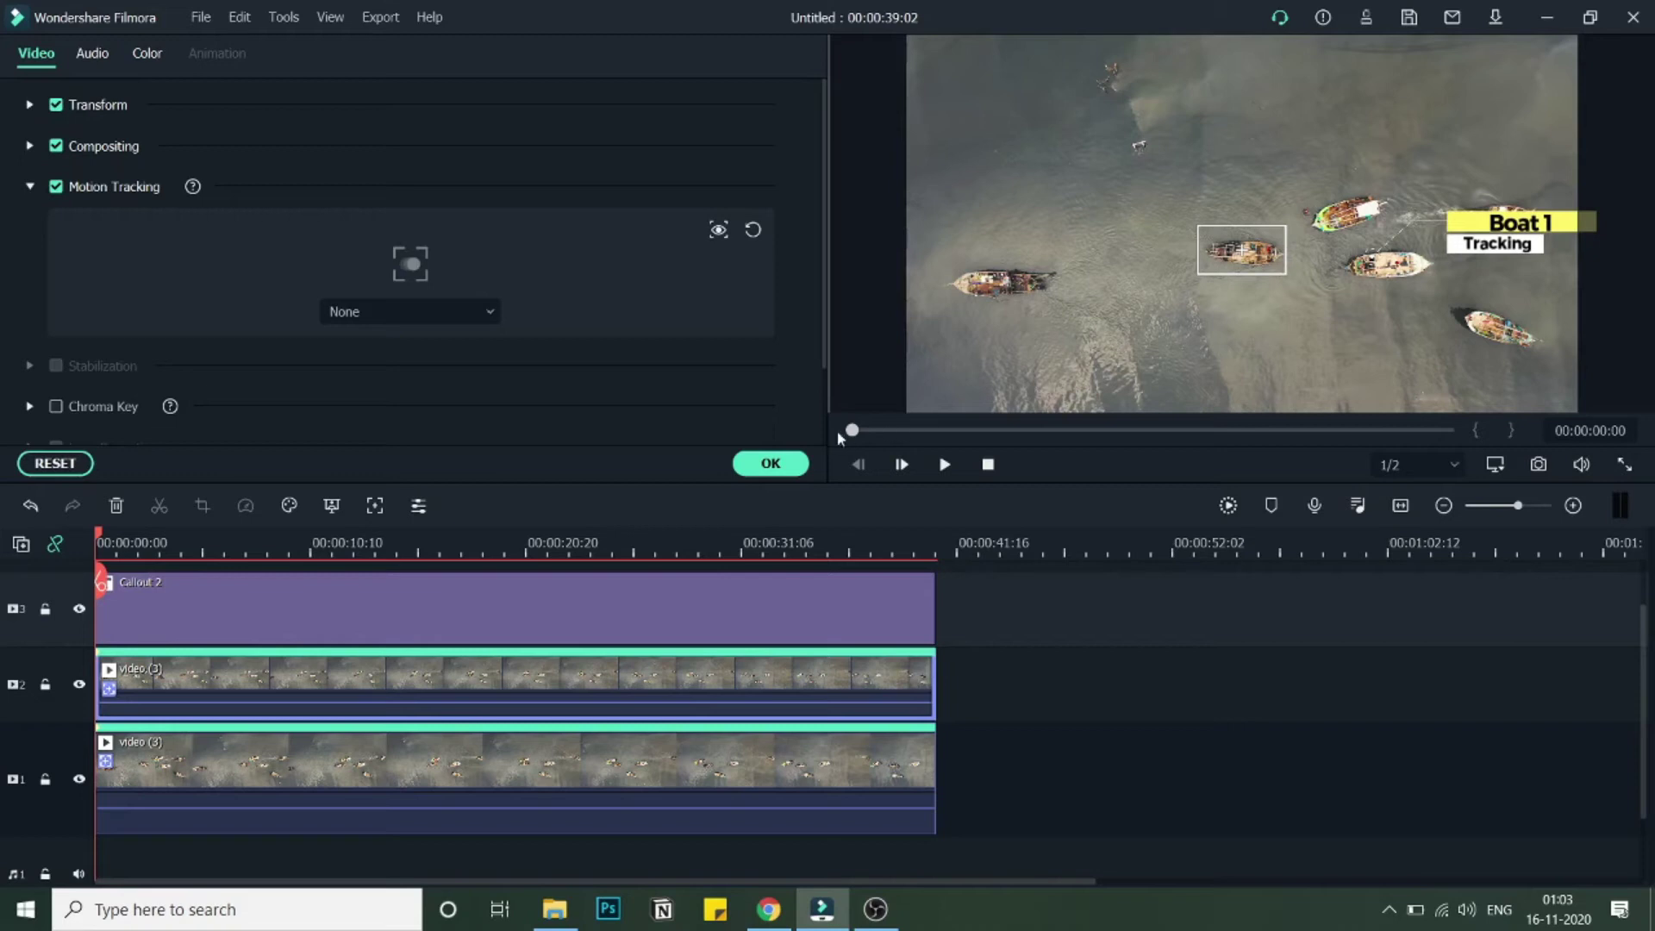
Link Callout 2 to the track-1 clip's motion tracking and confirm
scroll(528, 635, "up", 1)
scroll(526, 630, "down", 2)
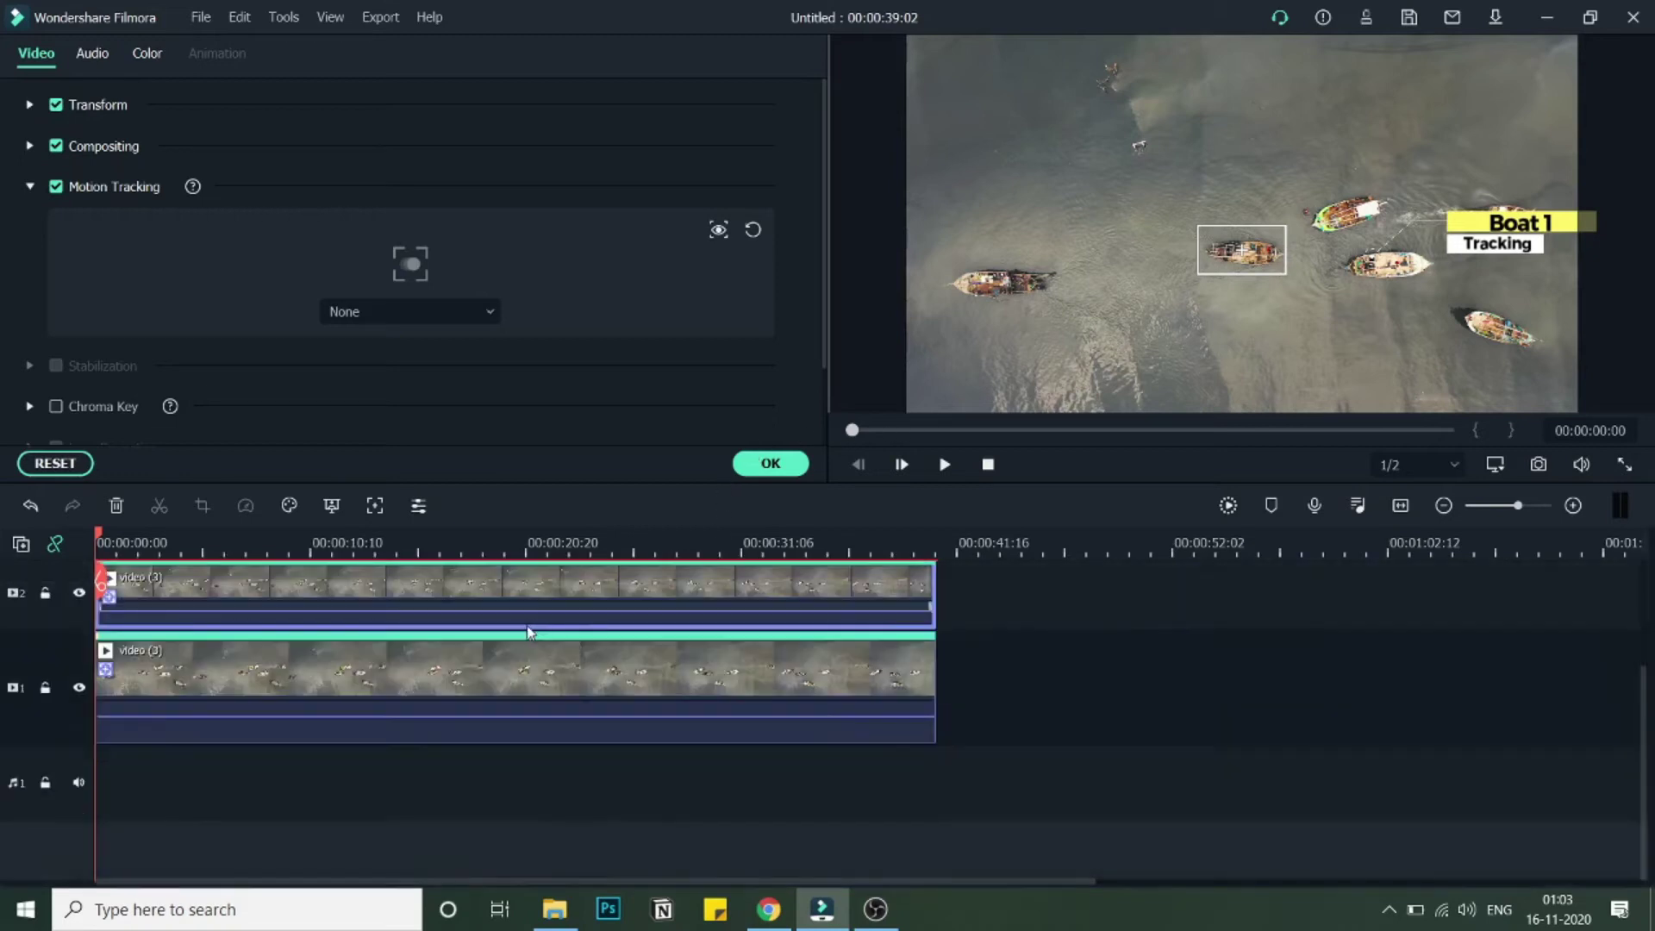
scroll(521, 621, "up", 2)
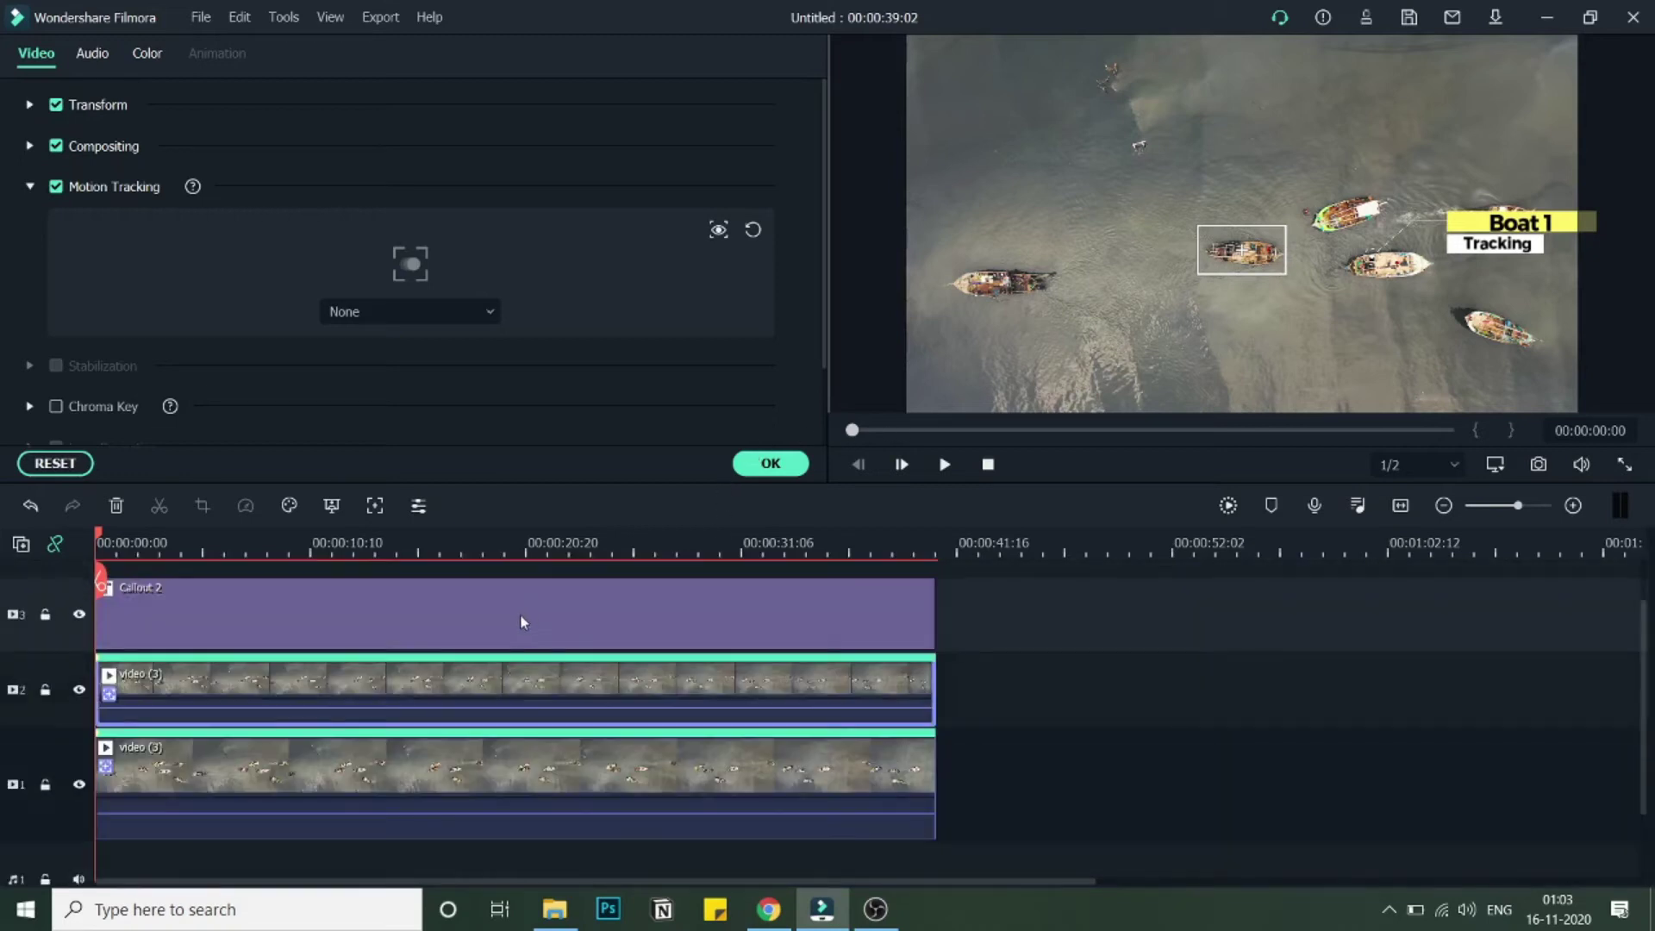
left_click(470, 782)
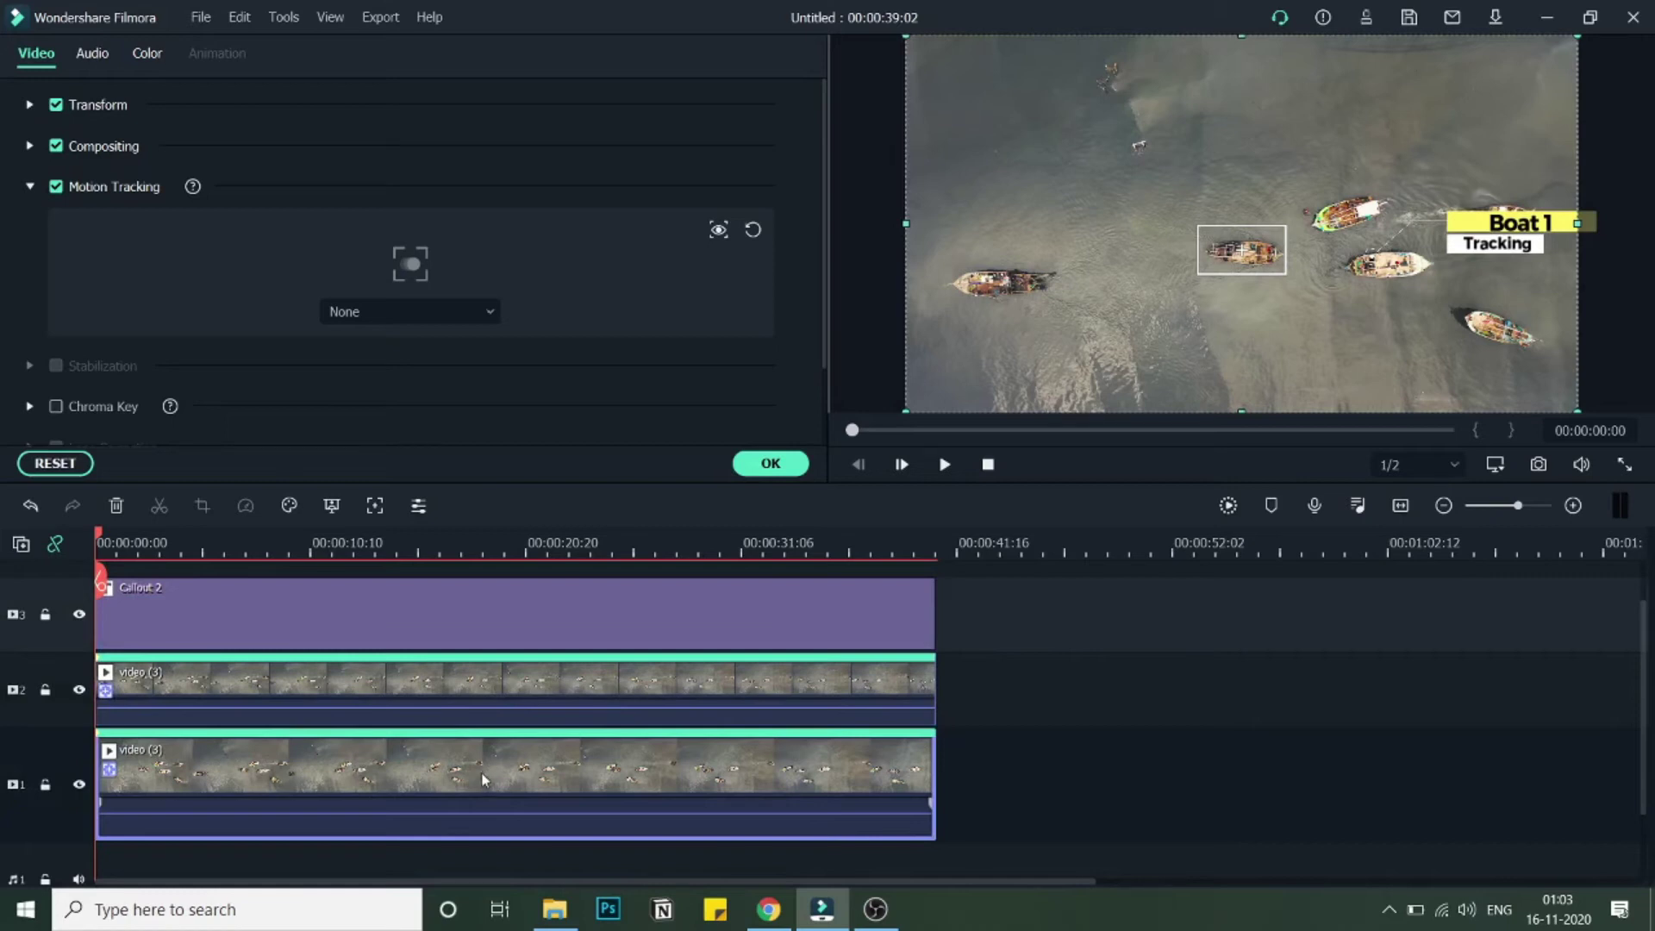
left_click(771, 463)
double_click(613, 773)
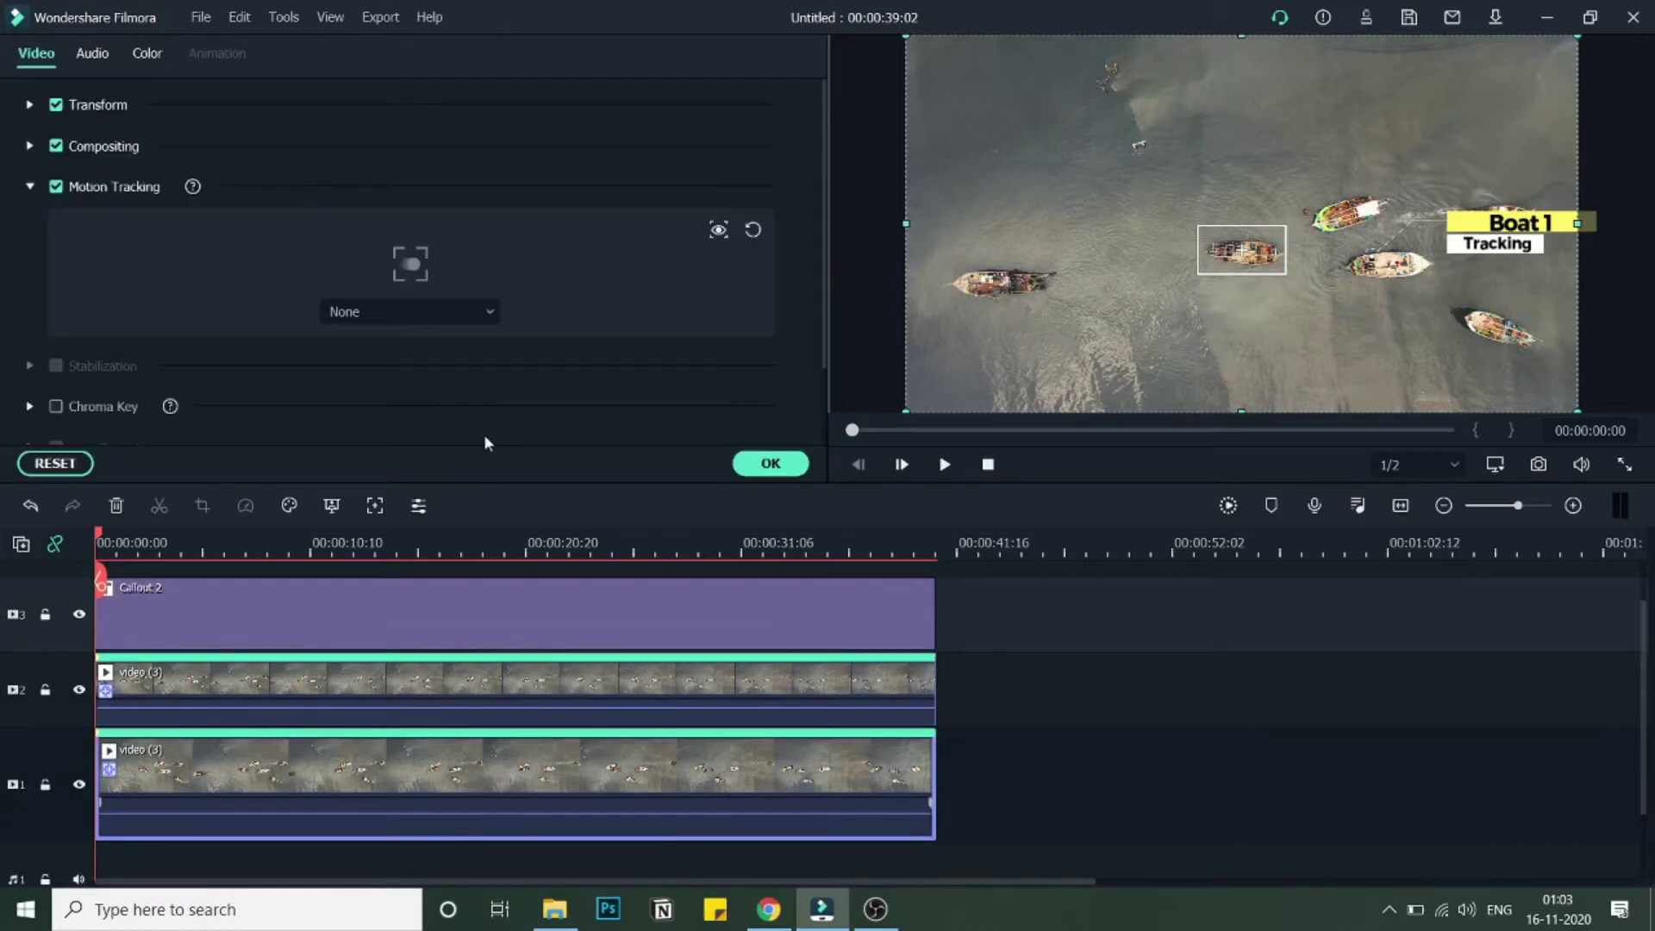
left_click(451, 312)
left_click(440, 373)
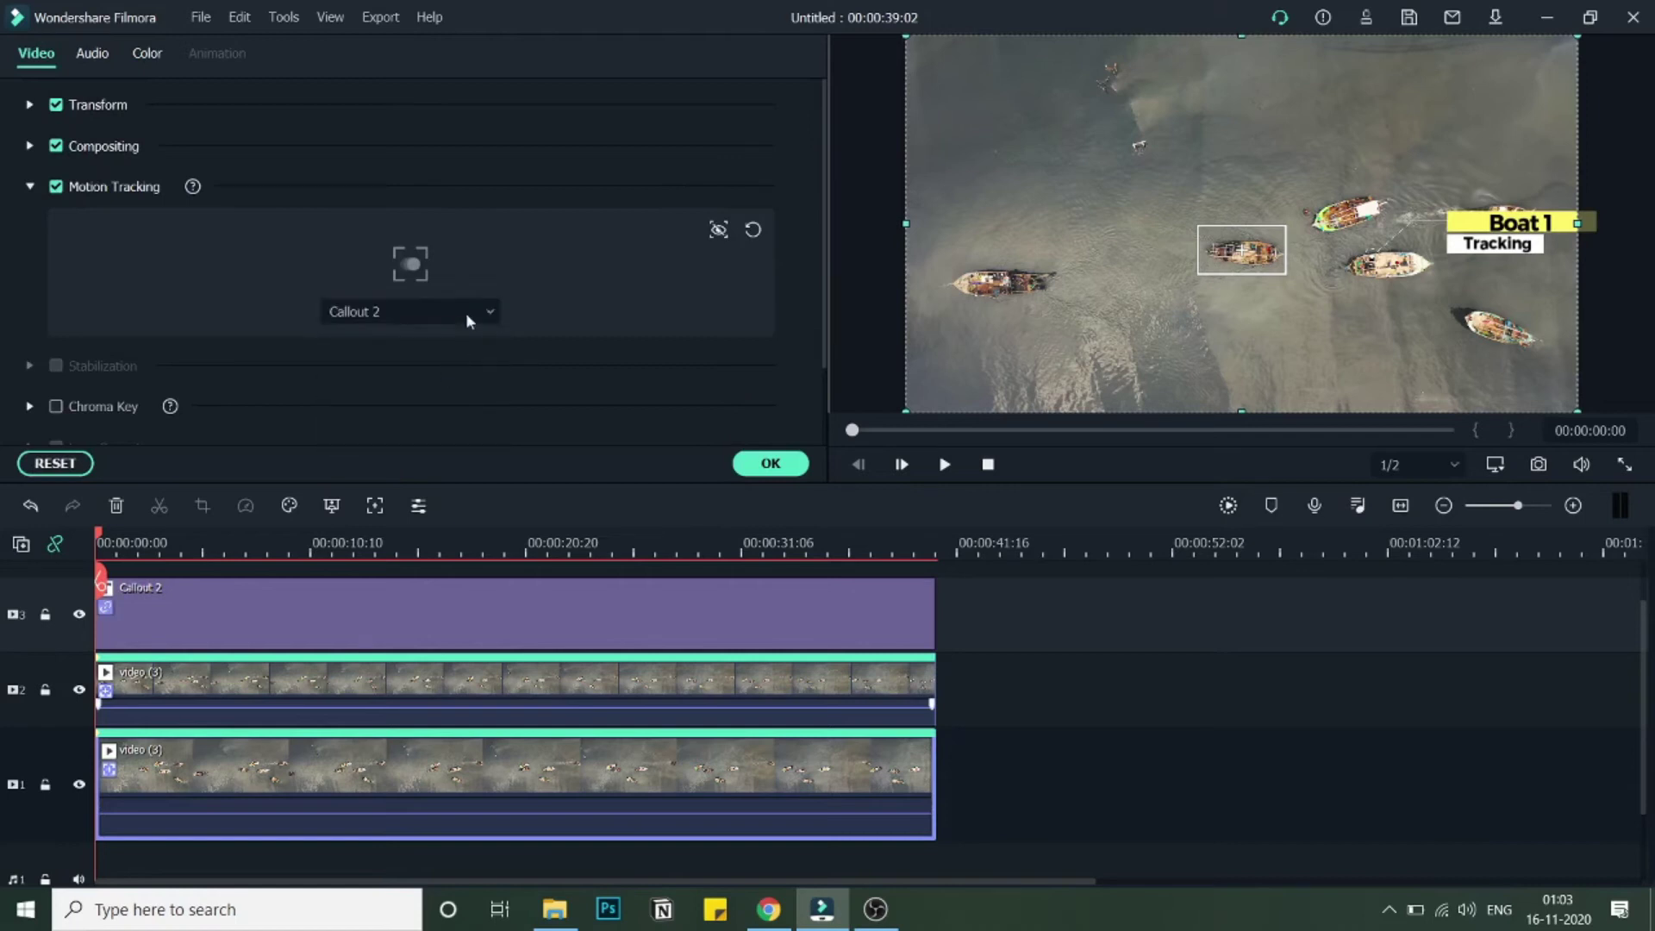
left_click(742, 465)
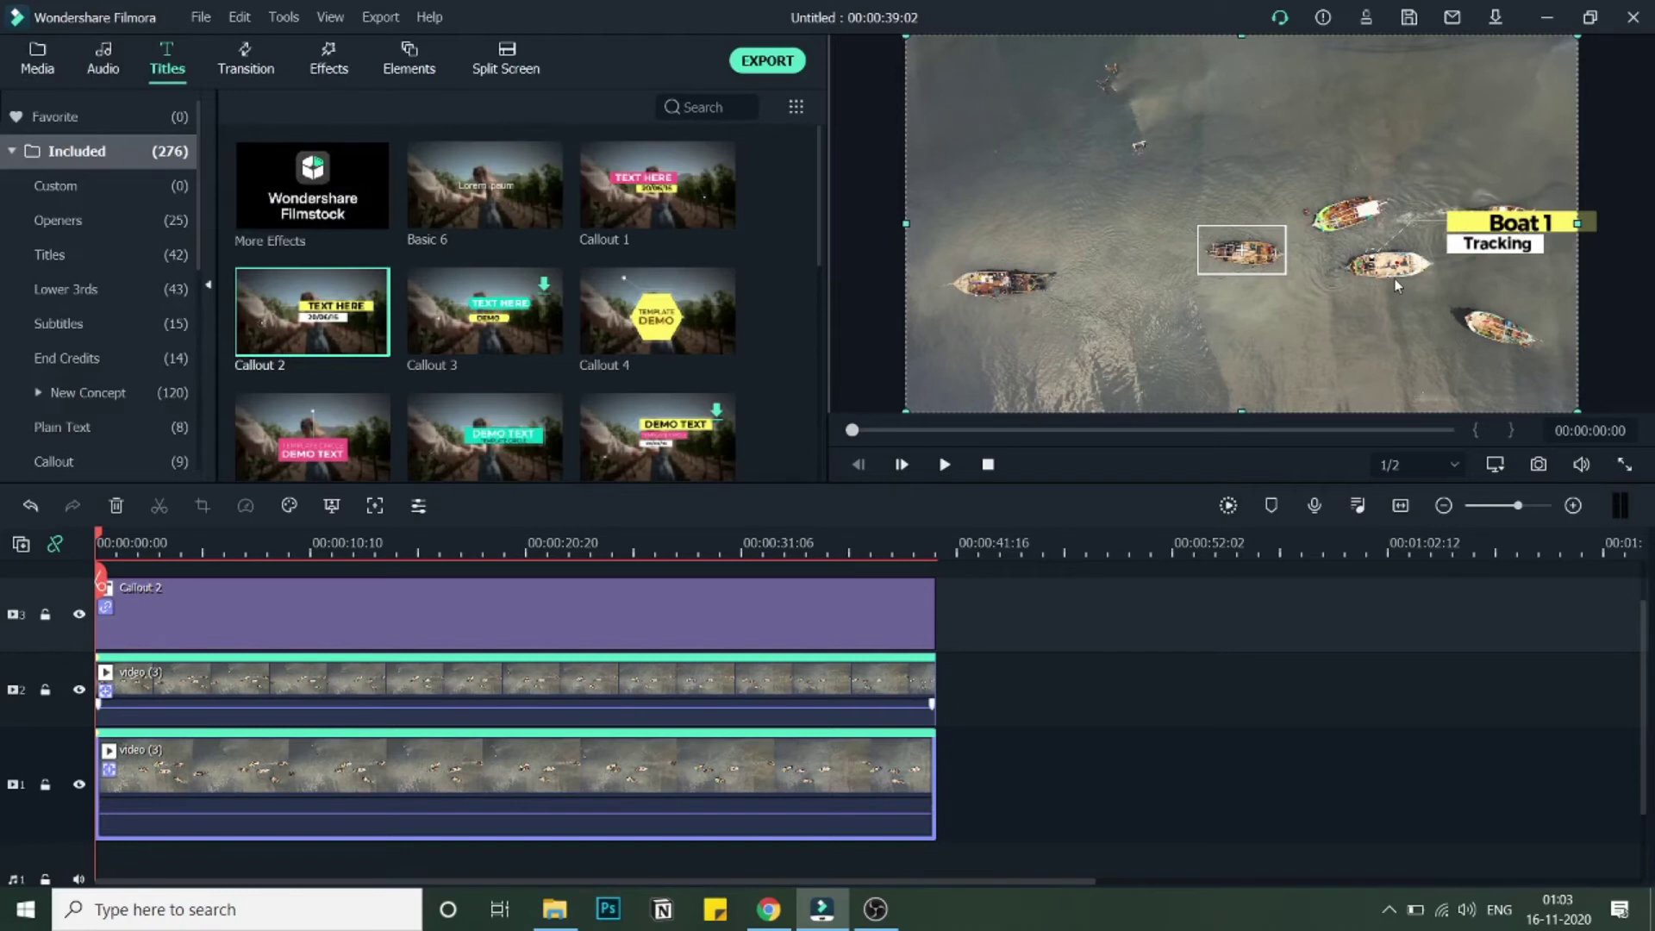
Add the Callout 5 title on a new track, stretched to the video's full length
scroll(550, 565, "up", 2)
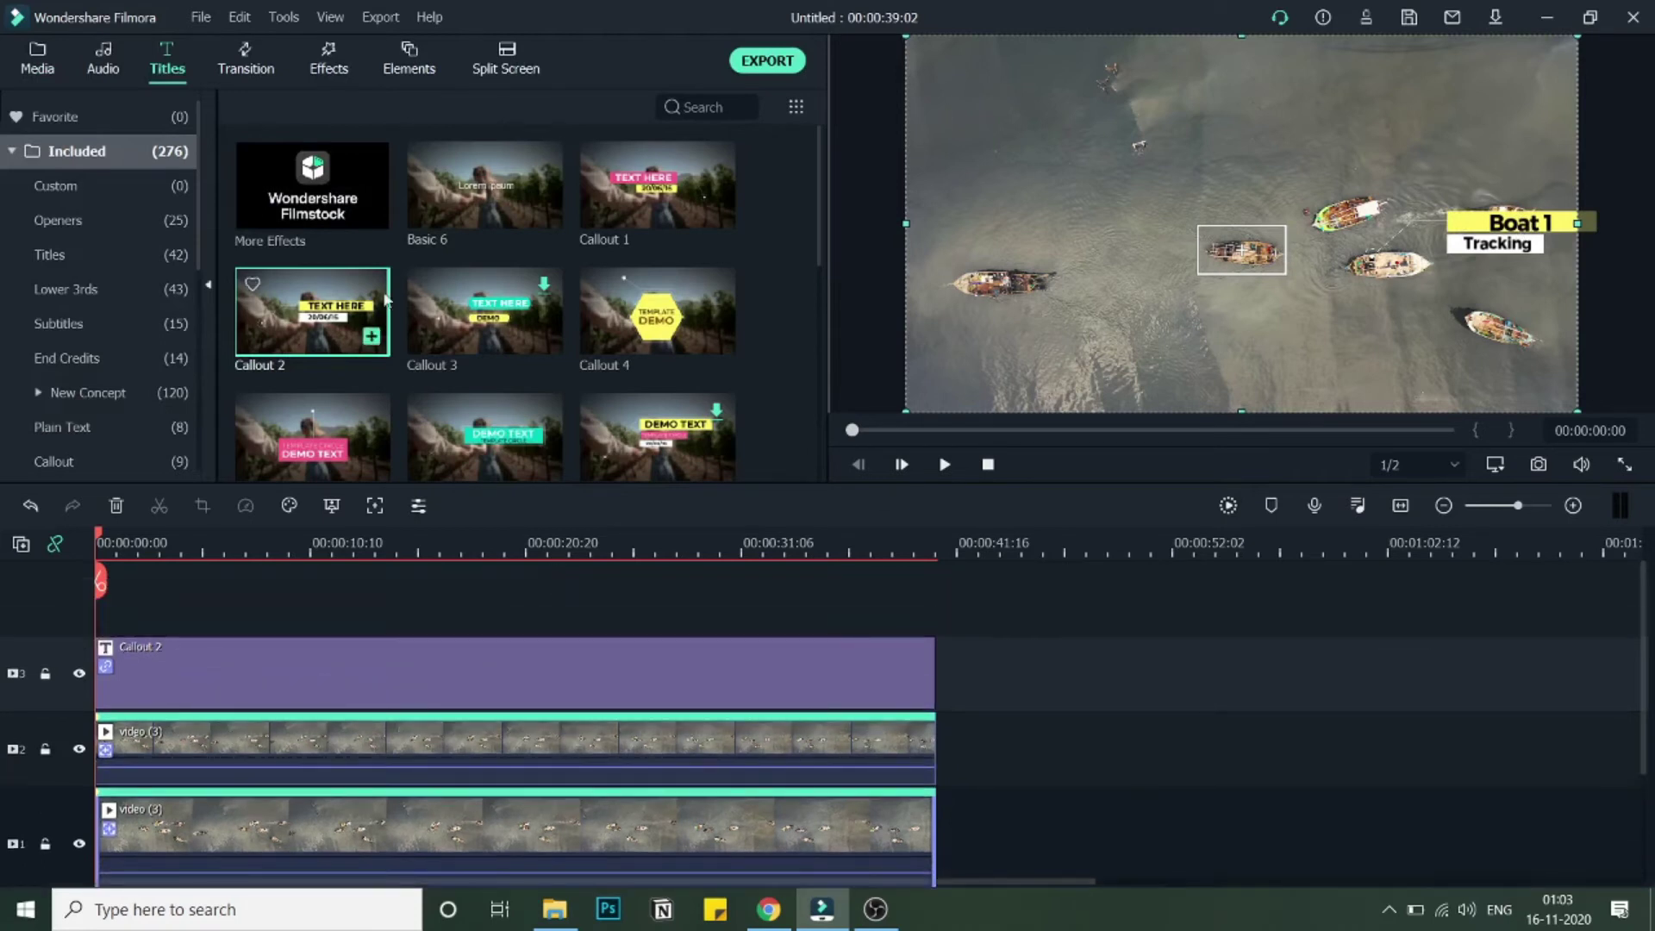
scroll(531, 360, "down", 5)
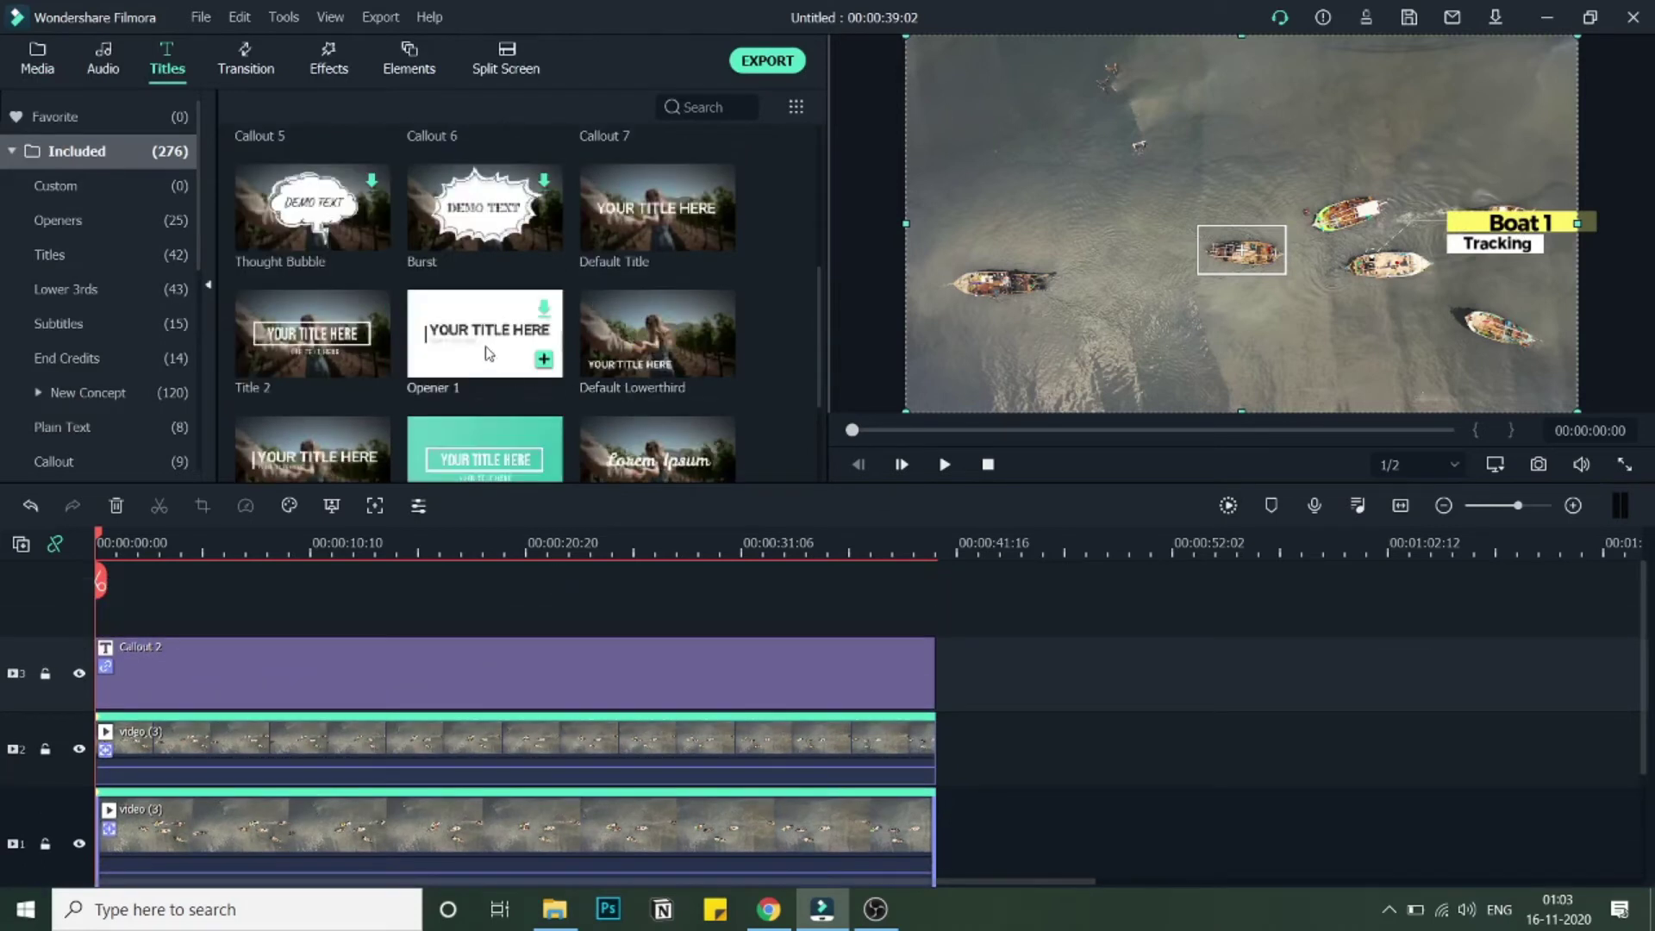
scroll(517, 352, "up", 5)
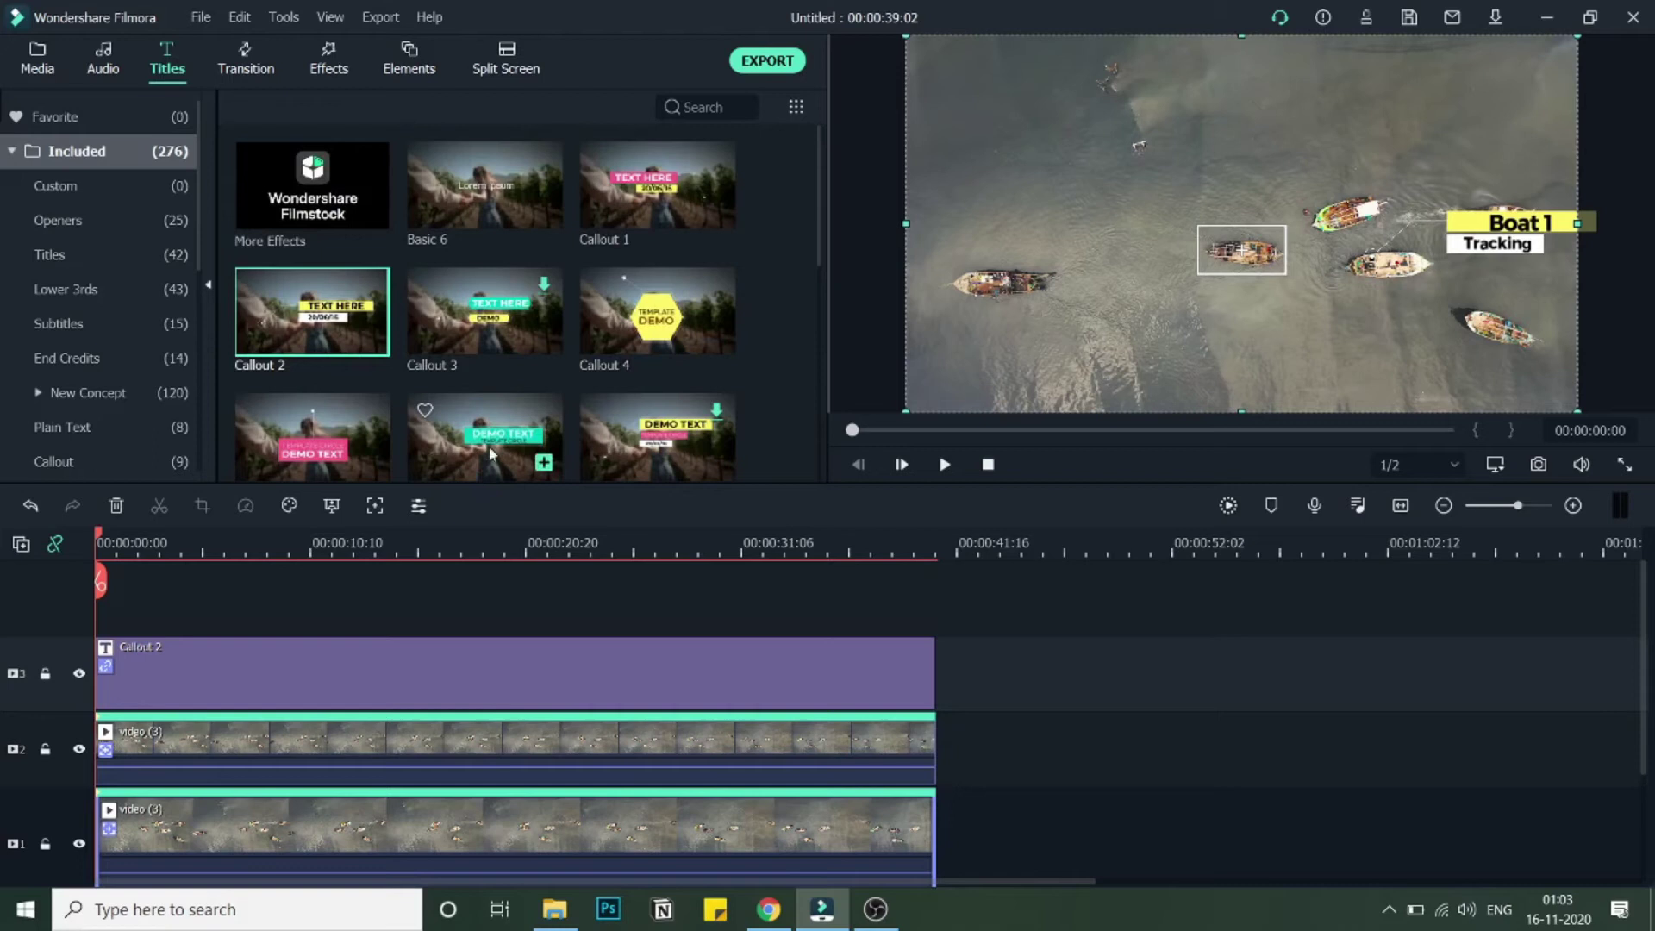
mouse_move(312, 437)
mouse_move(332, 430)
left_mouse_down()
mouse_move(332, 649)
mouse_move(936, 690)
left_mouse_up()
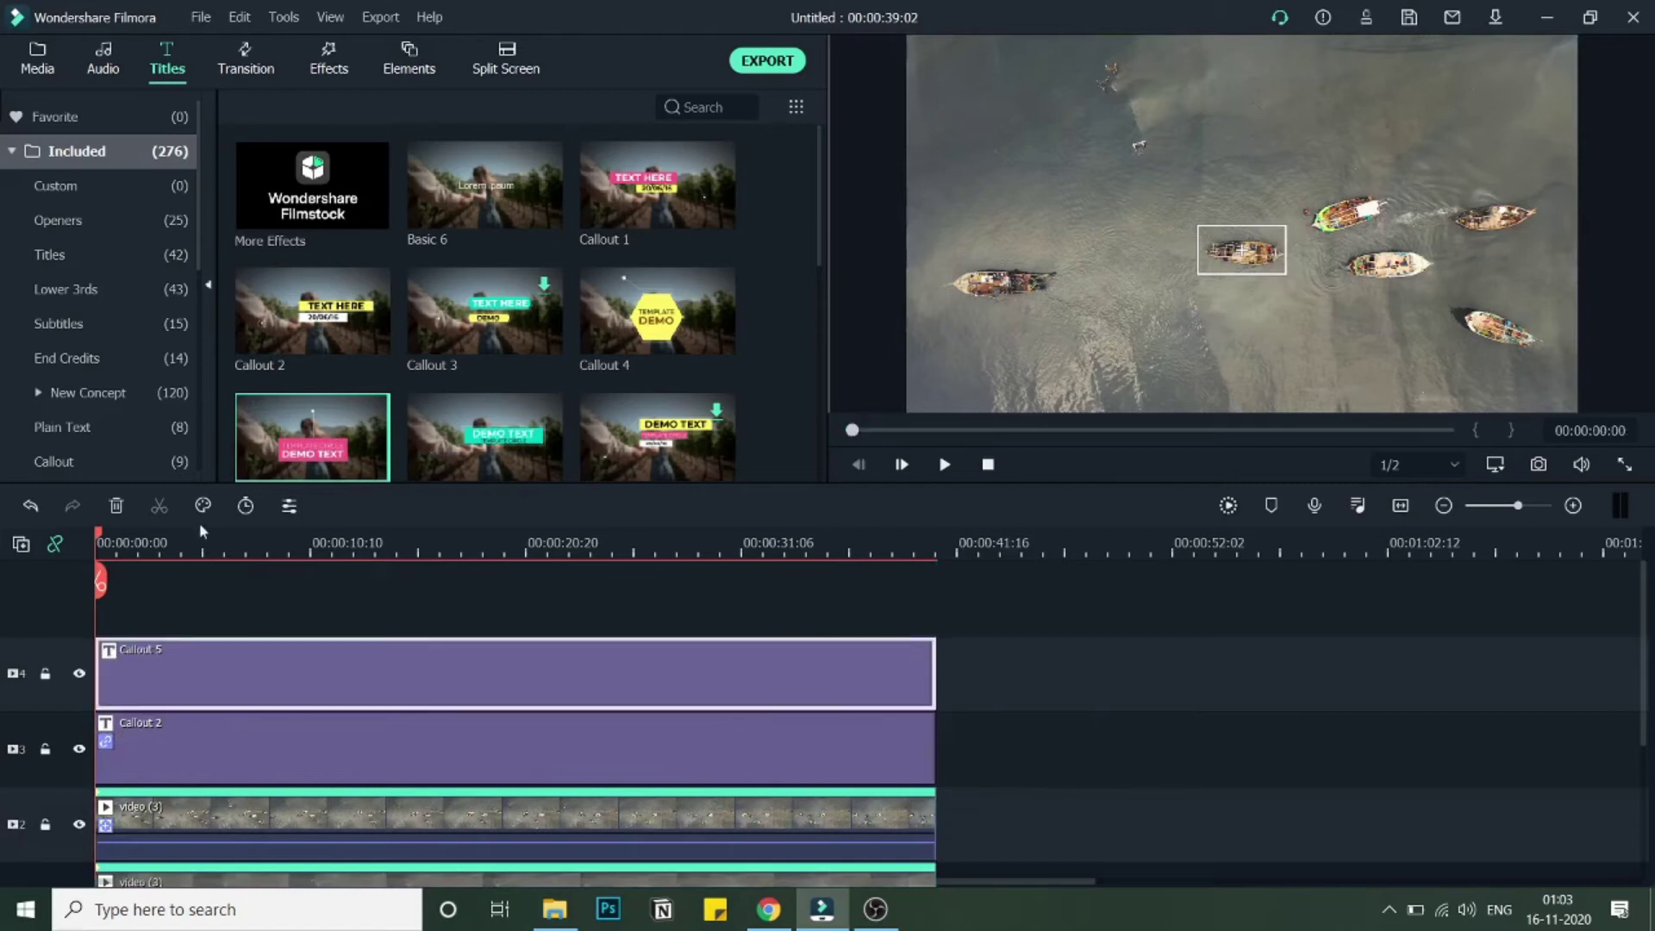
left_click(99, 540)
Go to a frame showing the pink callout, select it and open its text for editing
left_click(303, 536)
left_click_drag(308, 539, 281, 539)
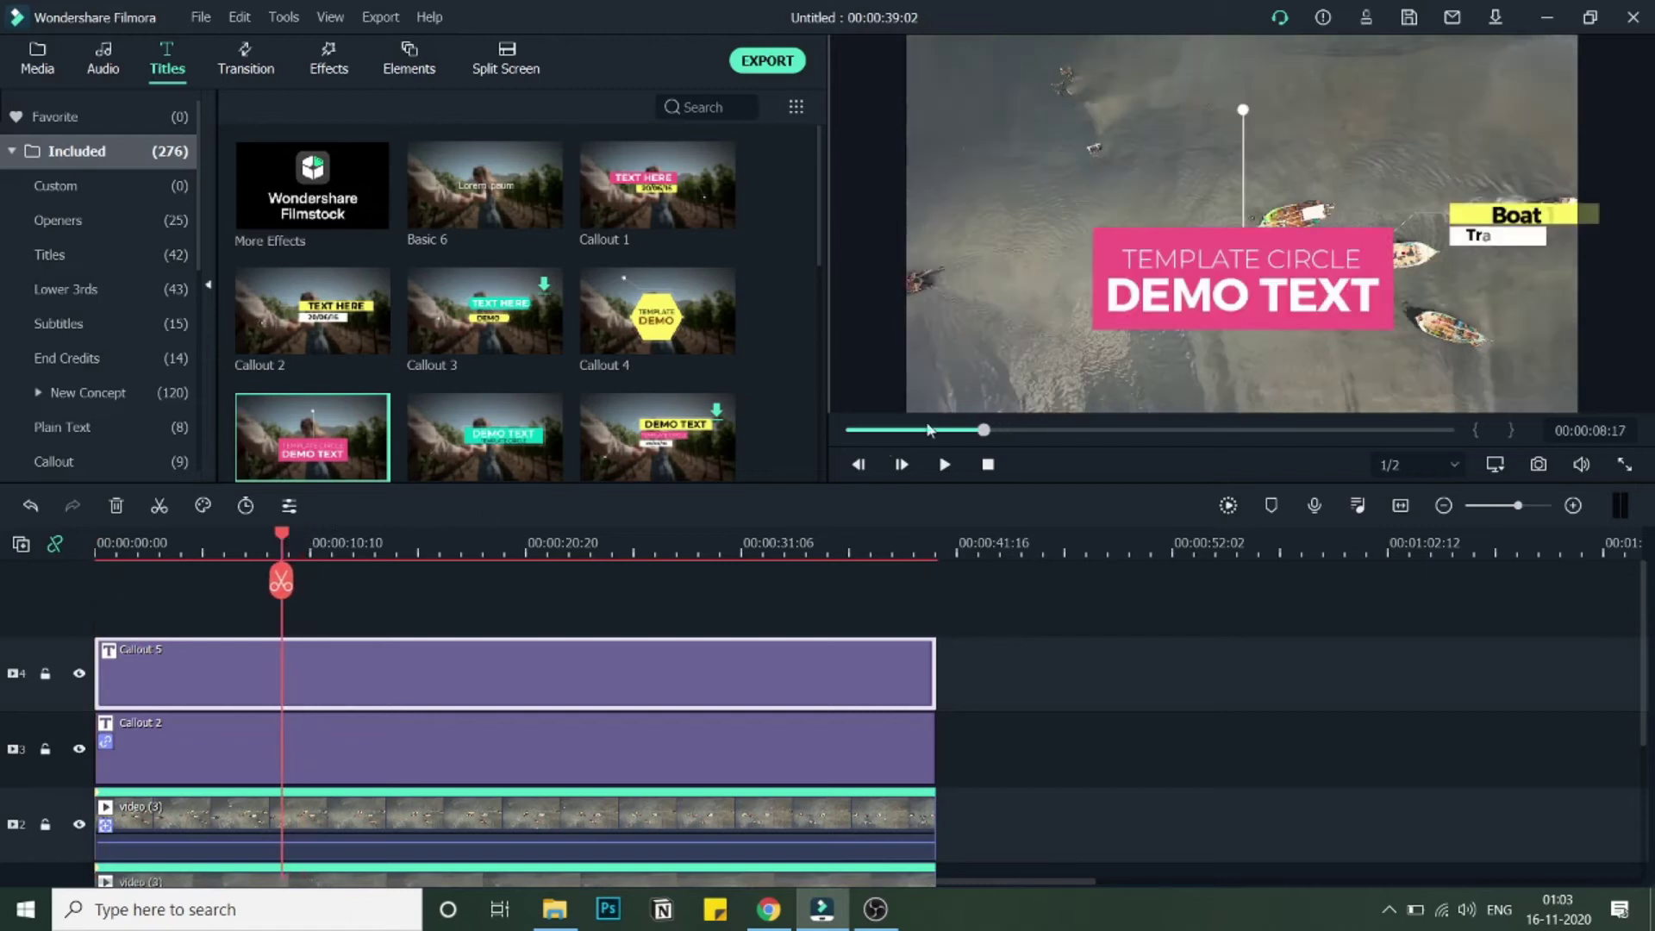
left_click(1169, 289)
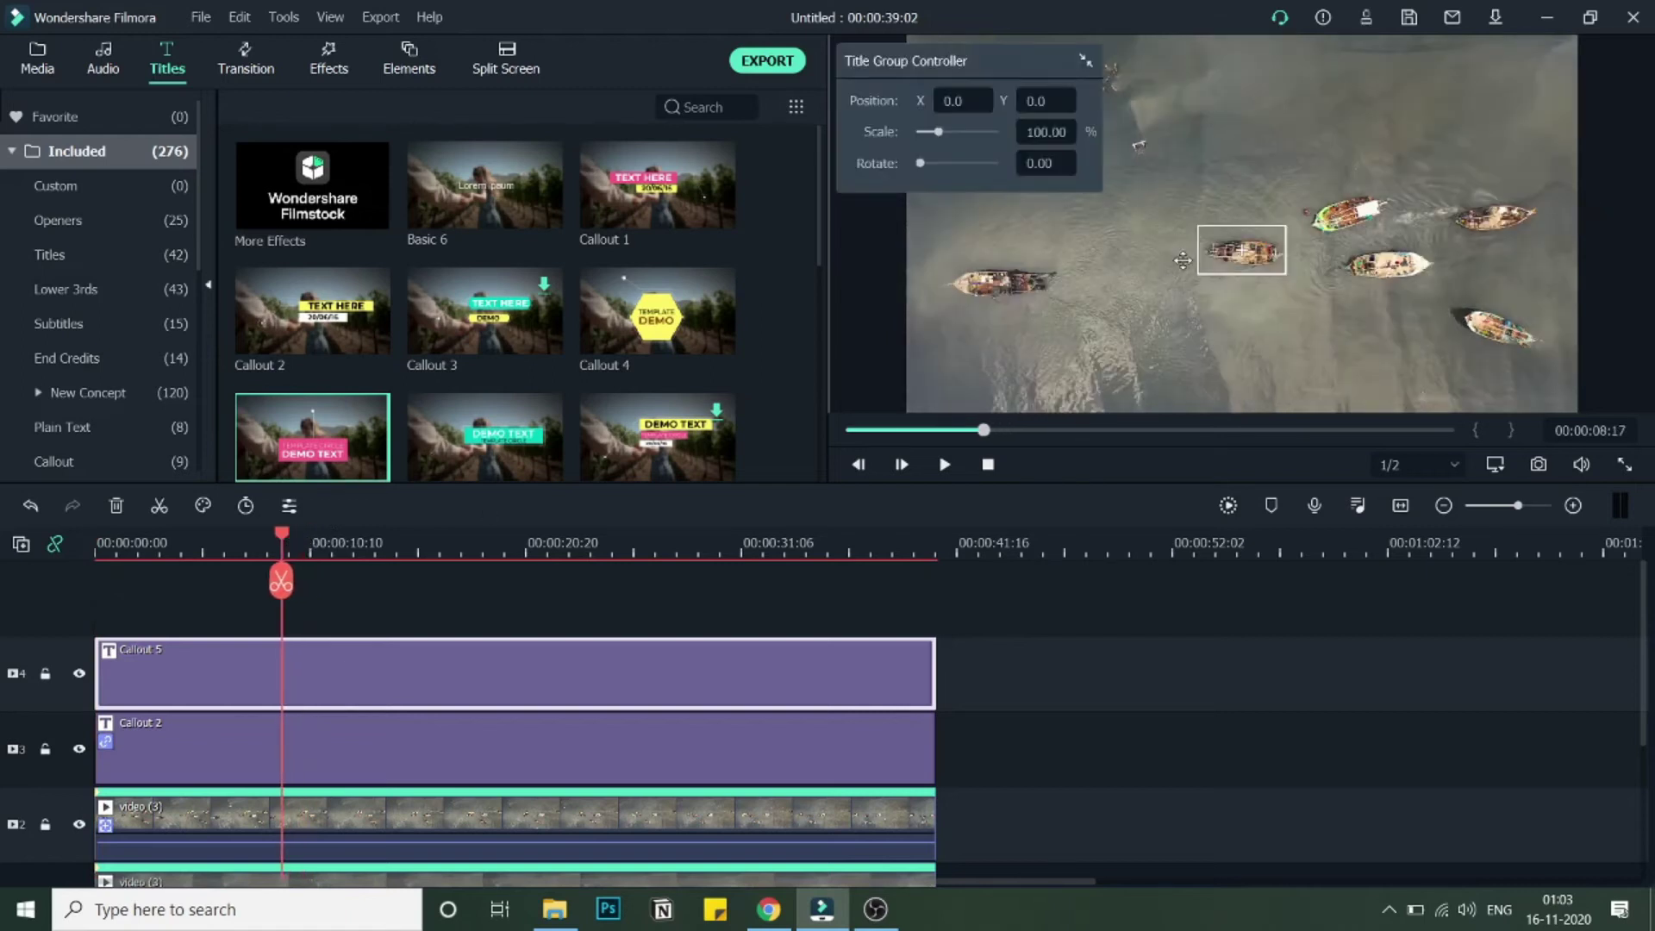
double_click(590, 661)
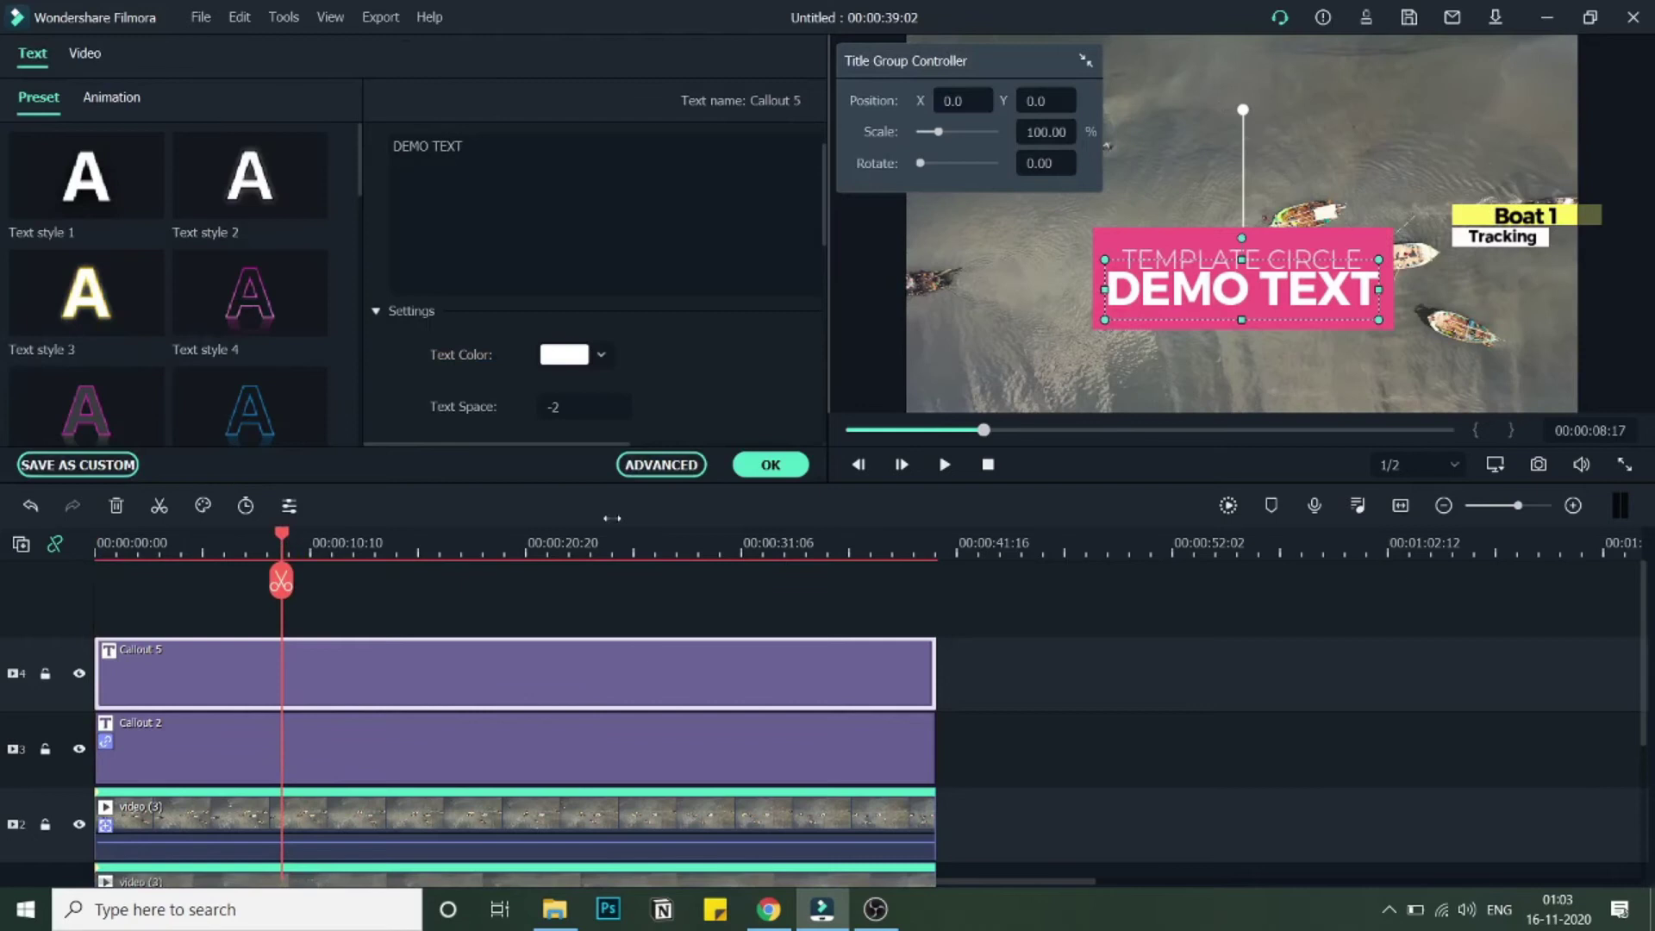
Rotate the pink Callout 5 to exactly 180 degrees
double_click(449, 146)
left_click(464, 145)
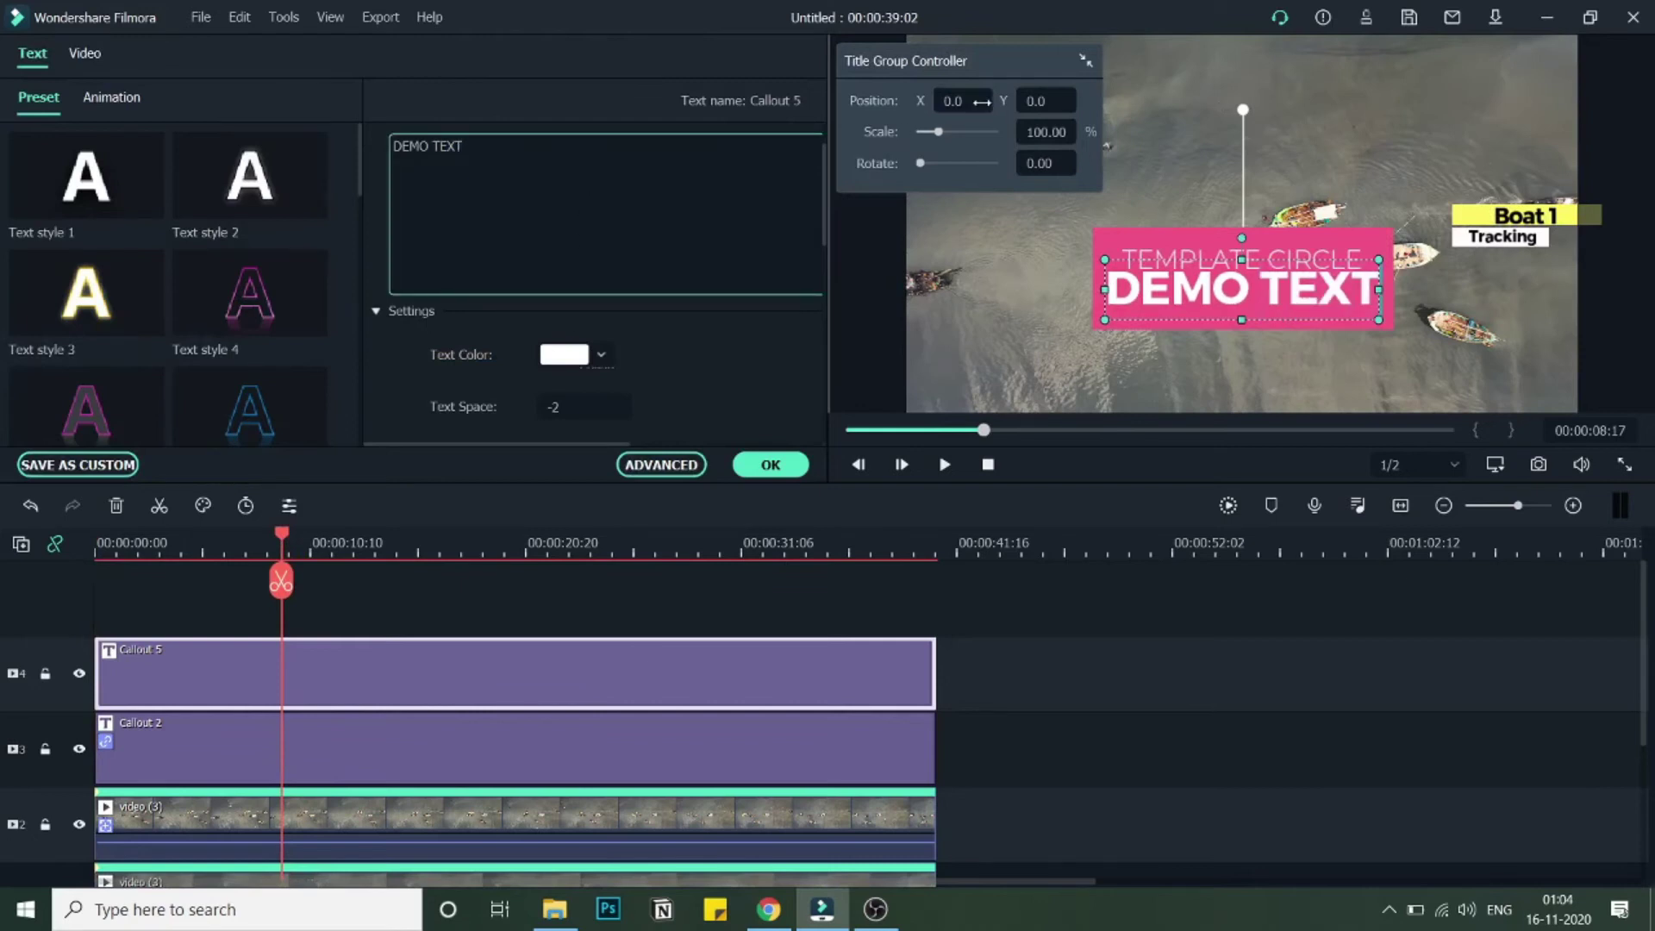
left_click_drag(922, 164, 959, 173)
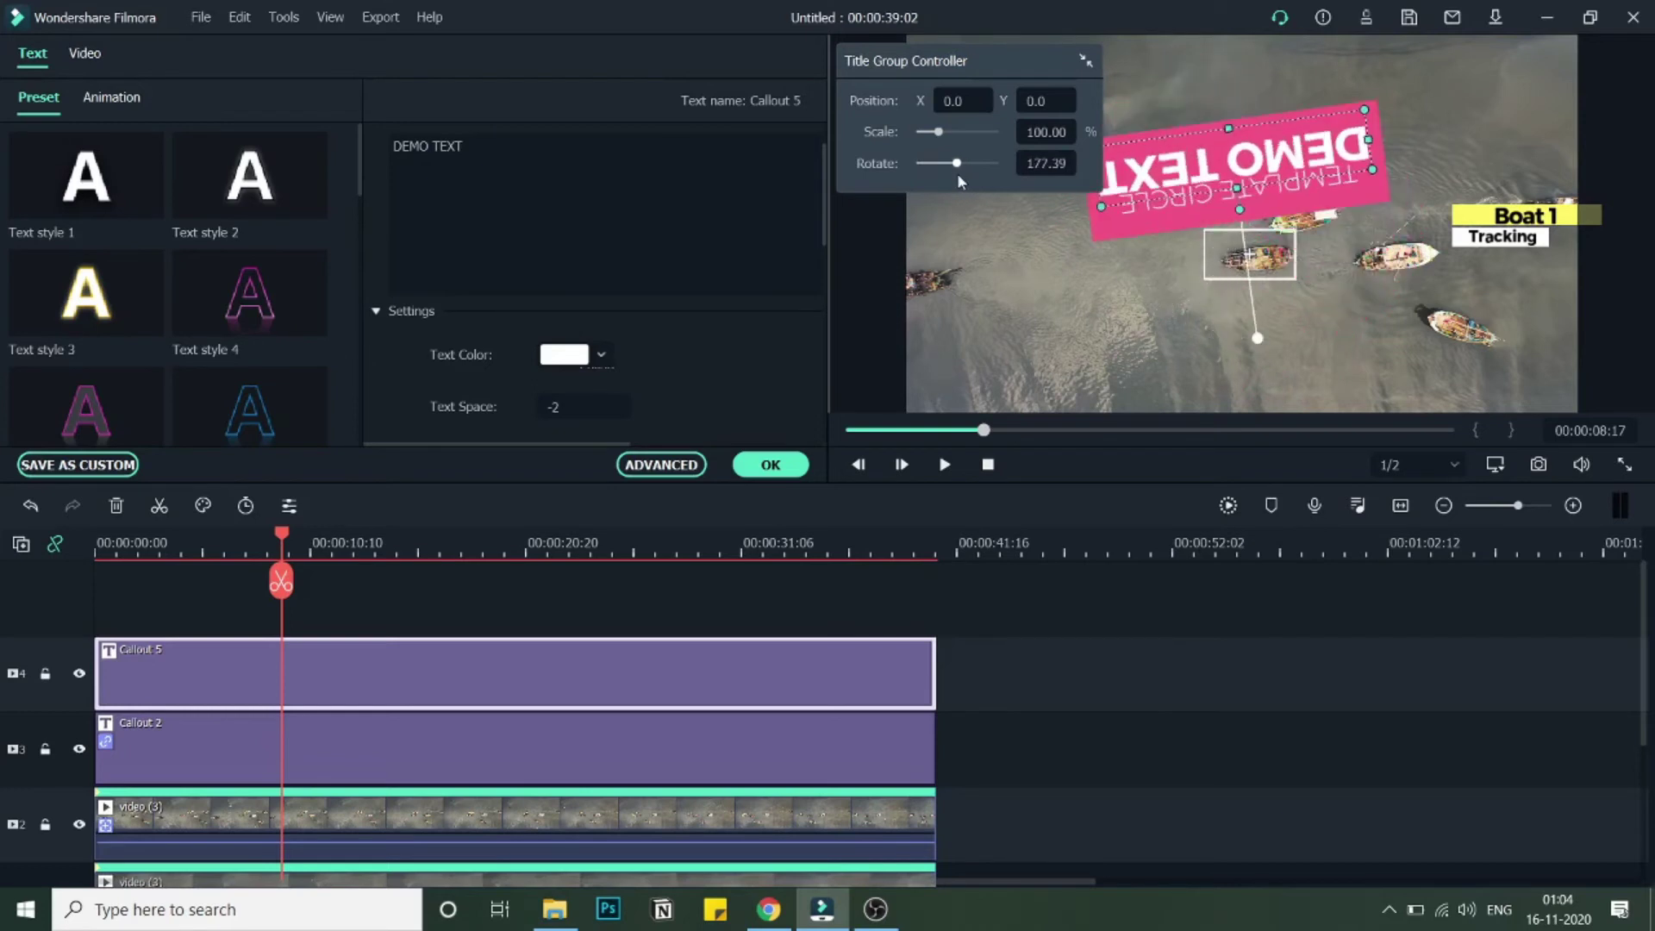
double_click(1045, 163)
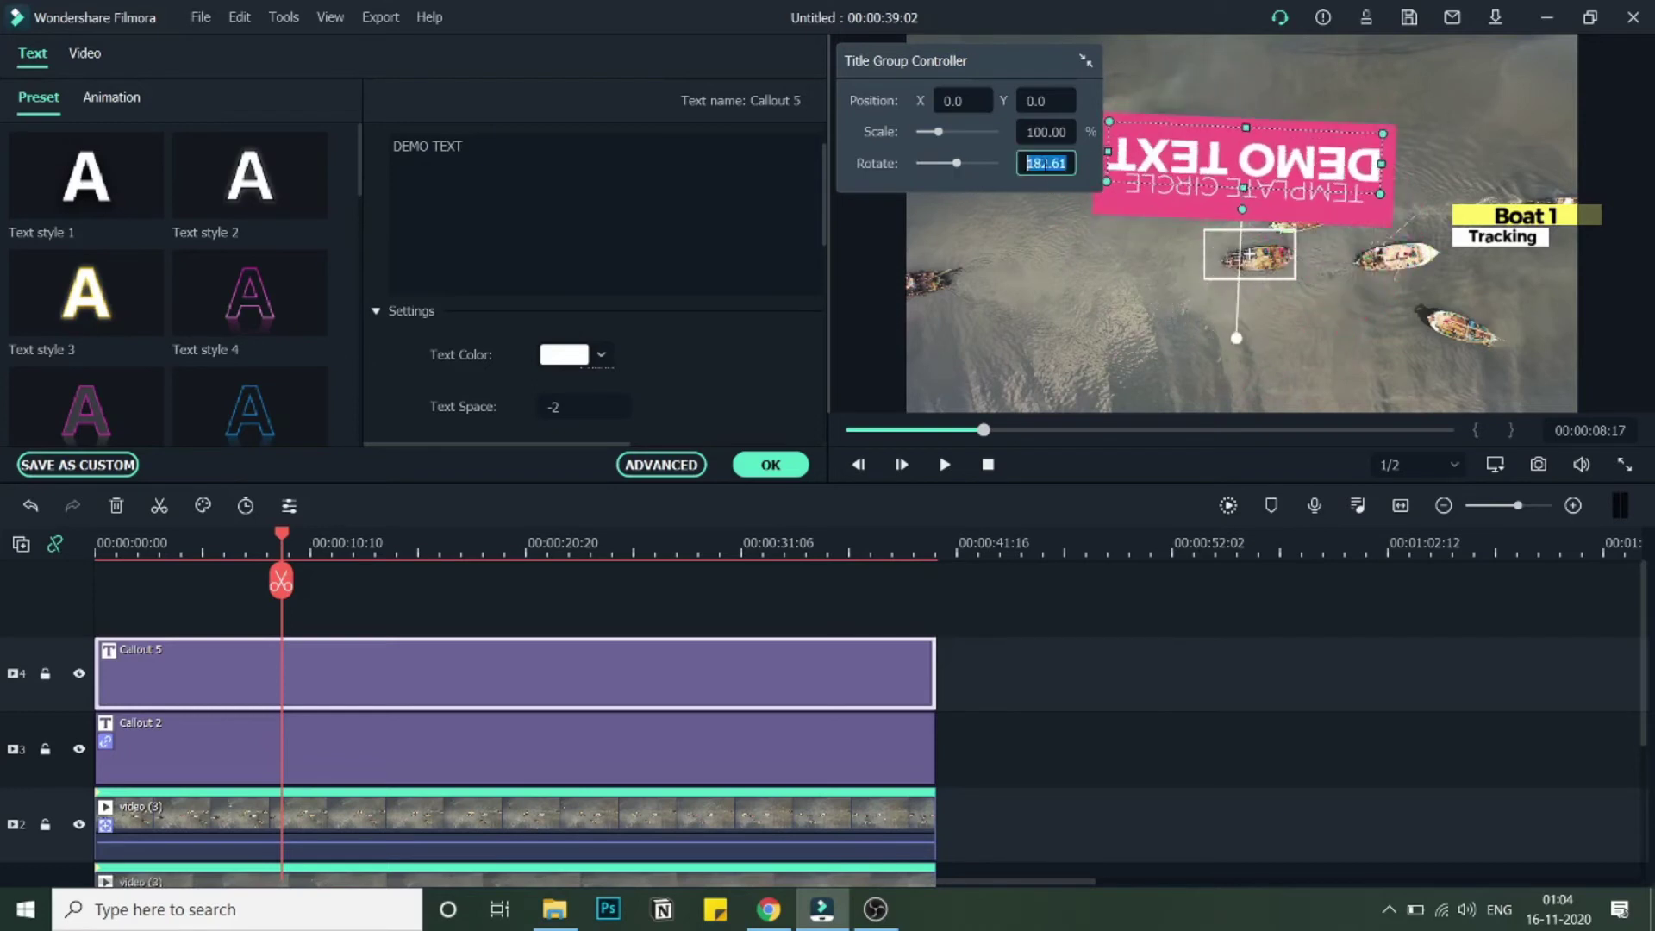
type("180")
key("Return")
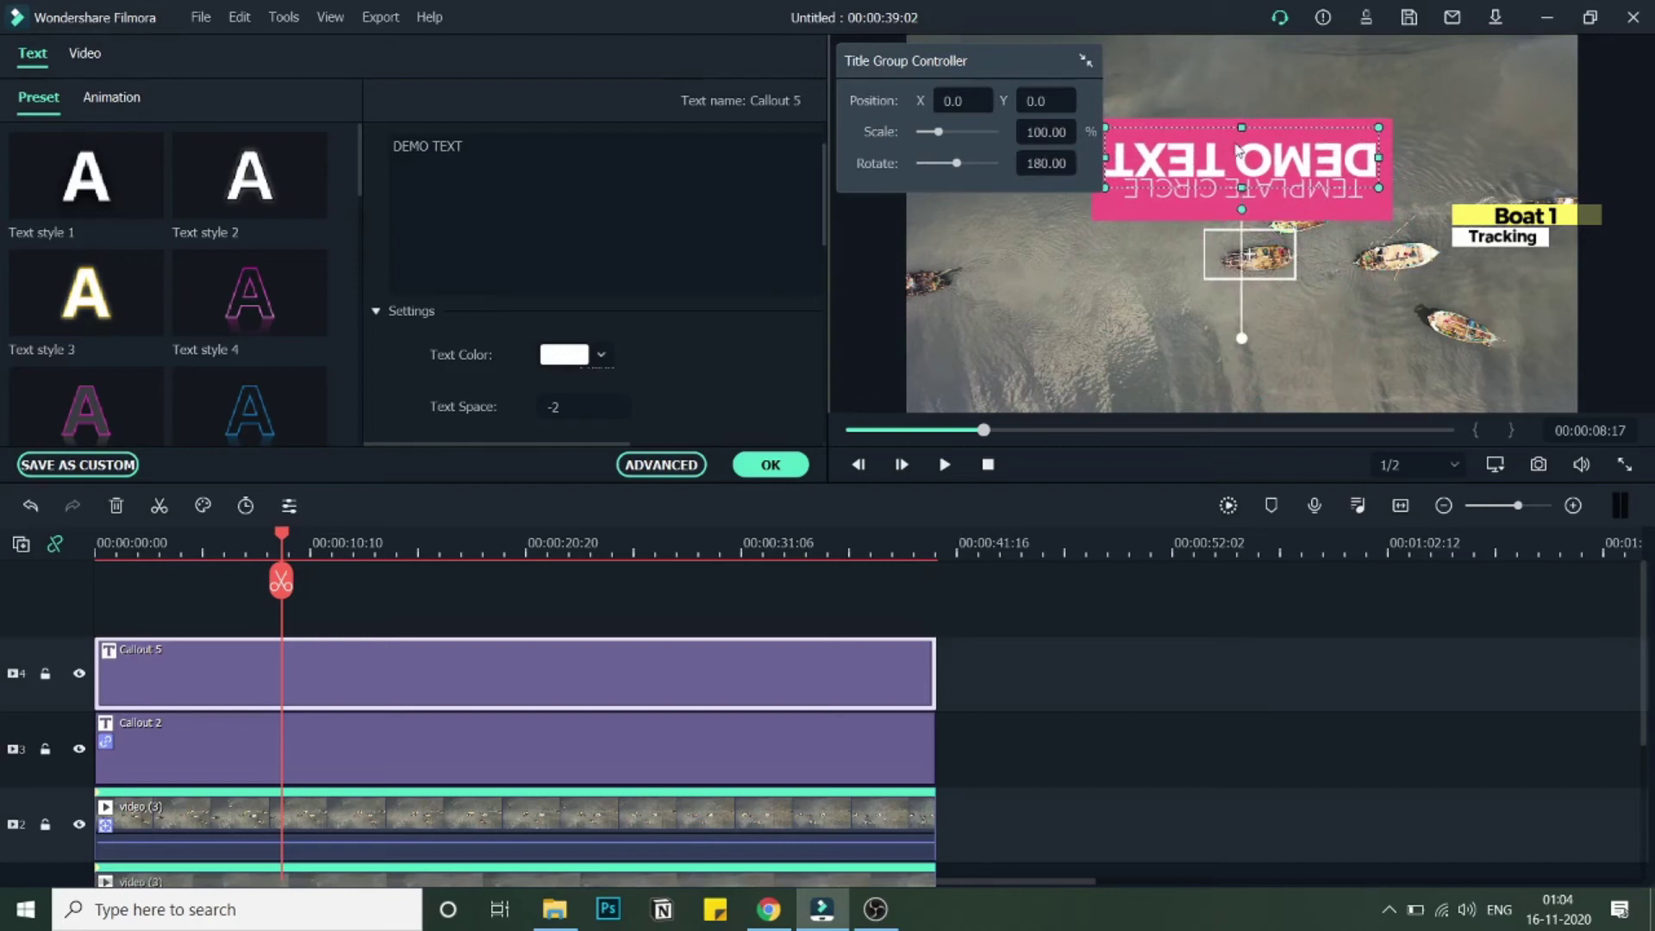
Turn the main text line upright and replace DEMO TEXT with 'Boat 2'
left_click(1239, 149)
triple_click(556, 155)
type("gu")
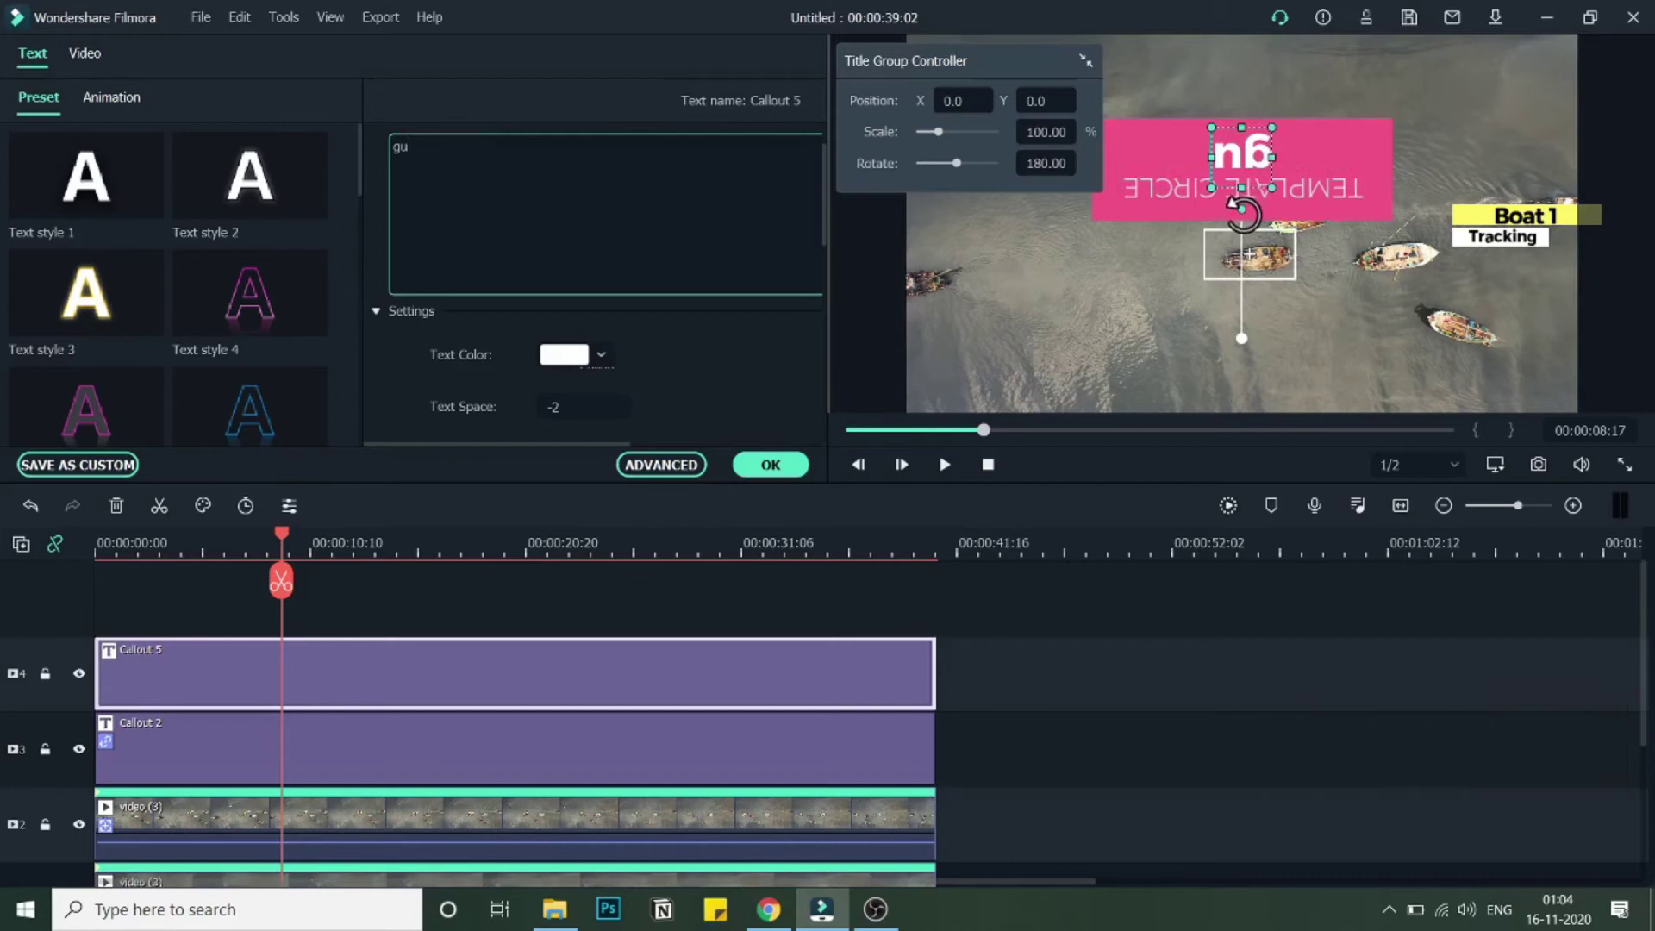
left_click_drag(1212, 128, 1253, 118)
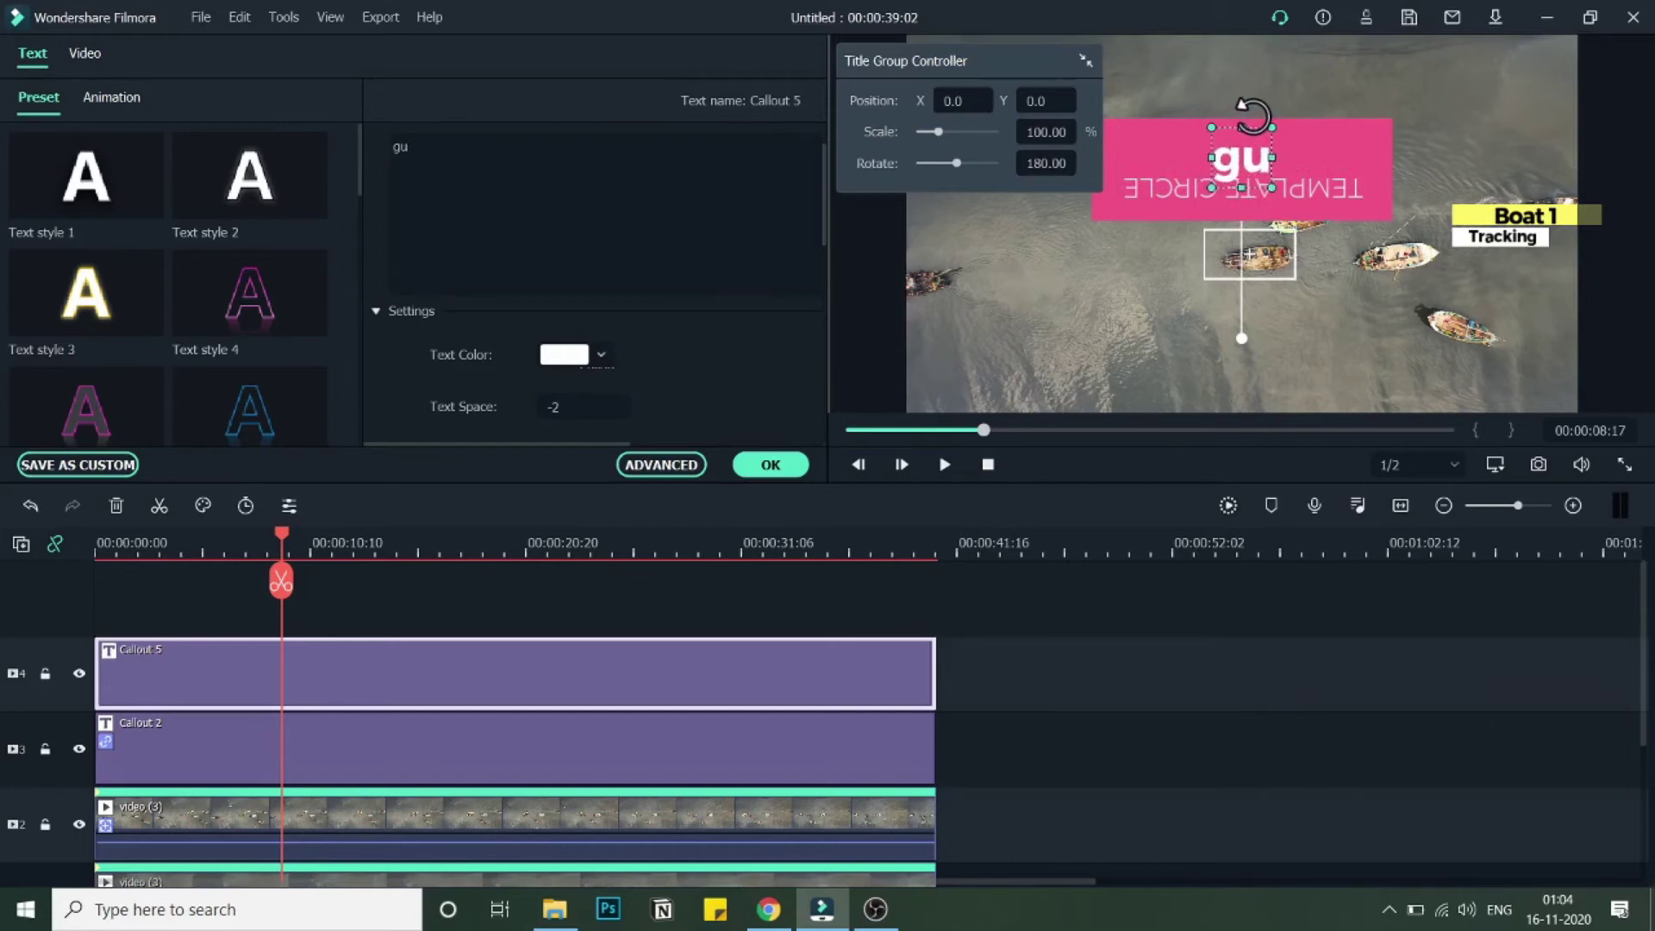
left_click(452, 182)
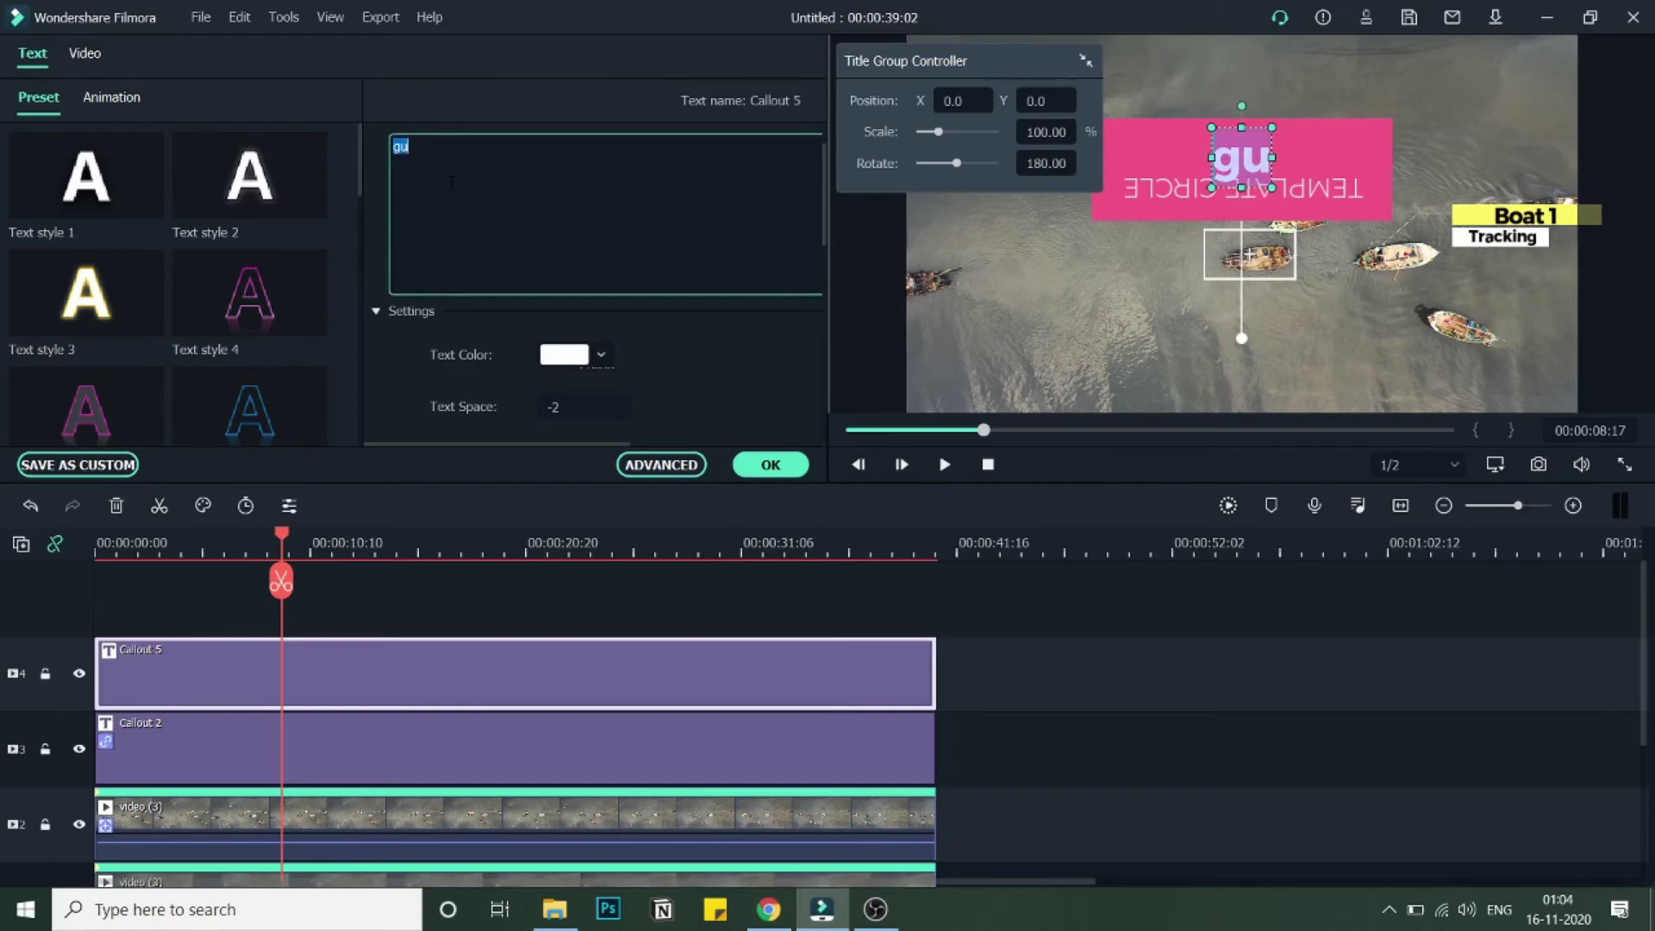
type("Boa")
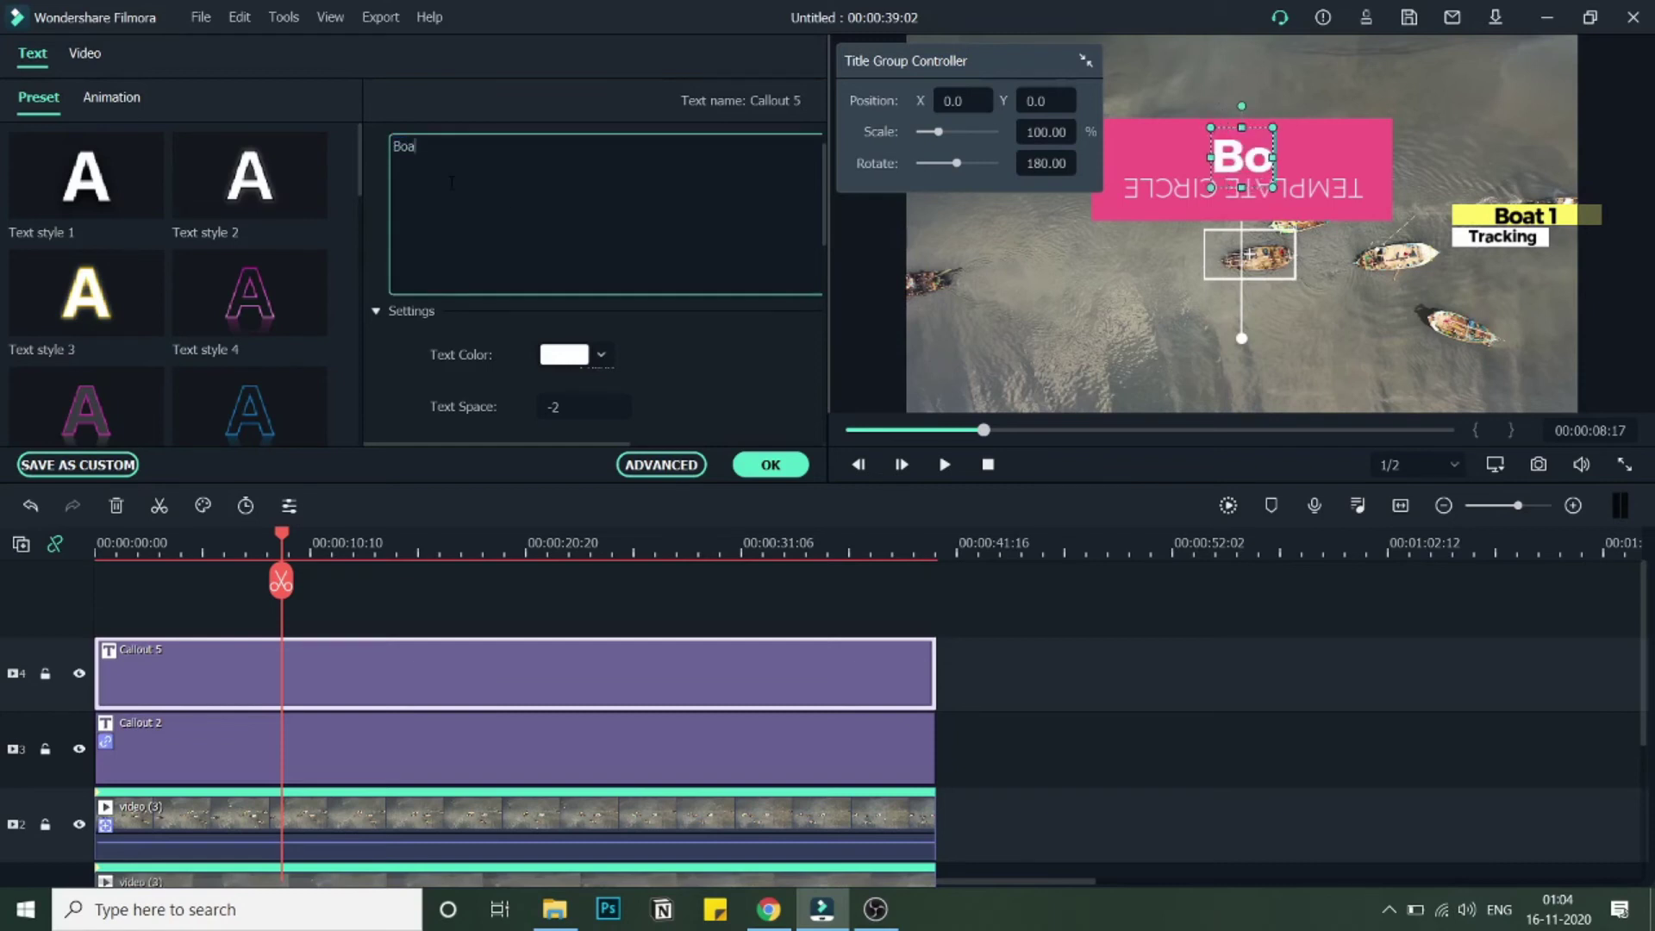
type("t 2")
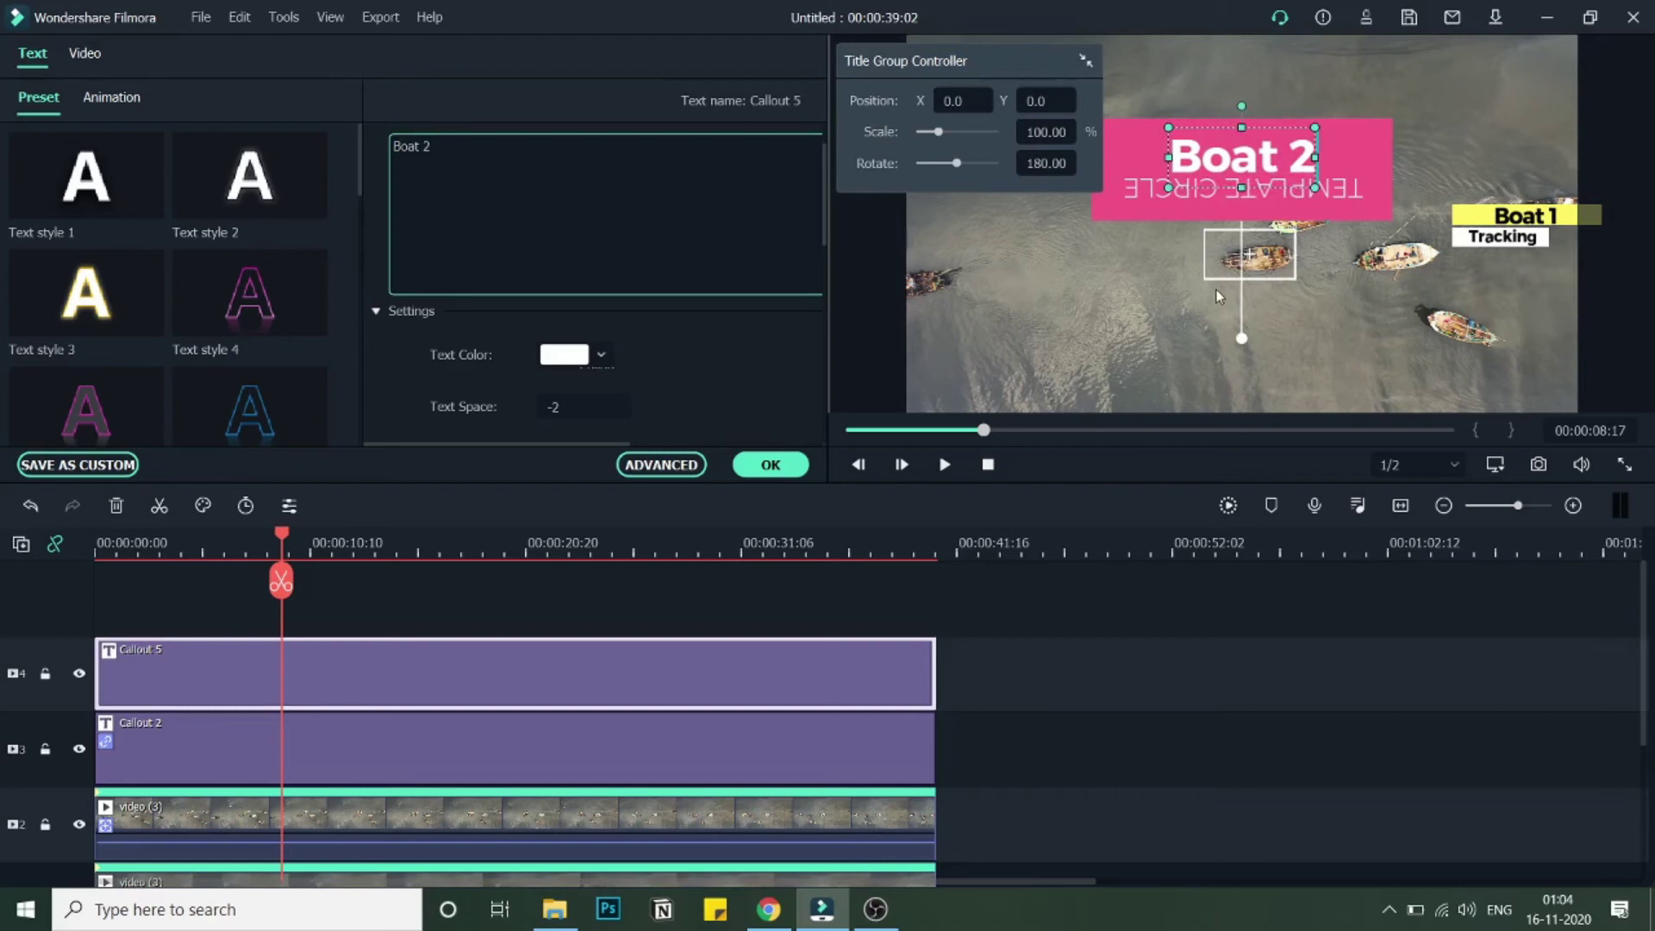
left_click(1130, 190)
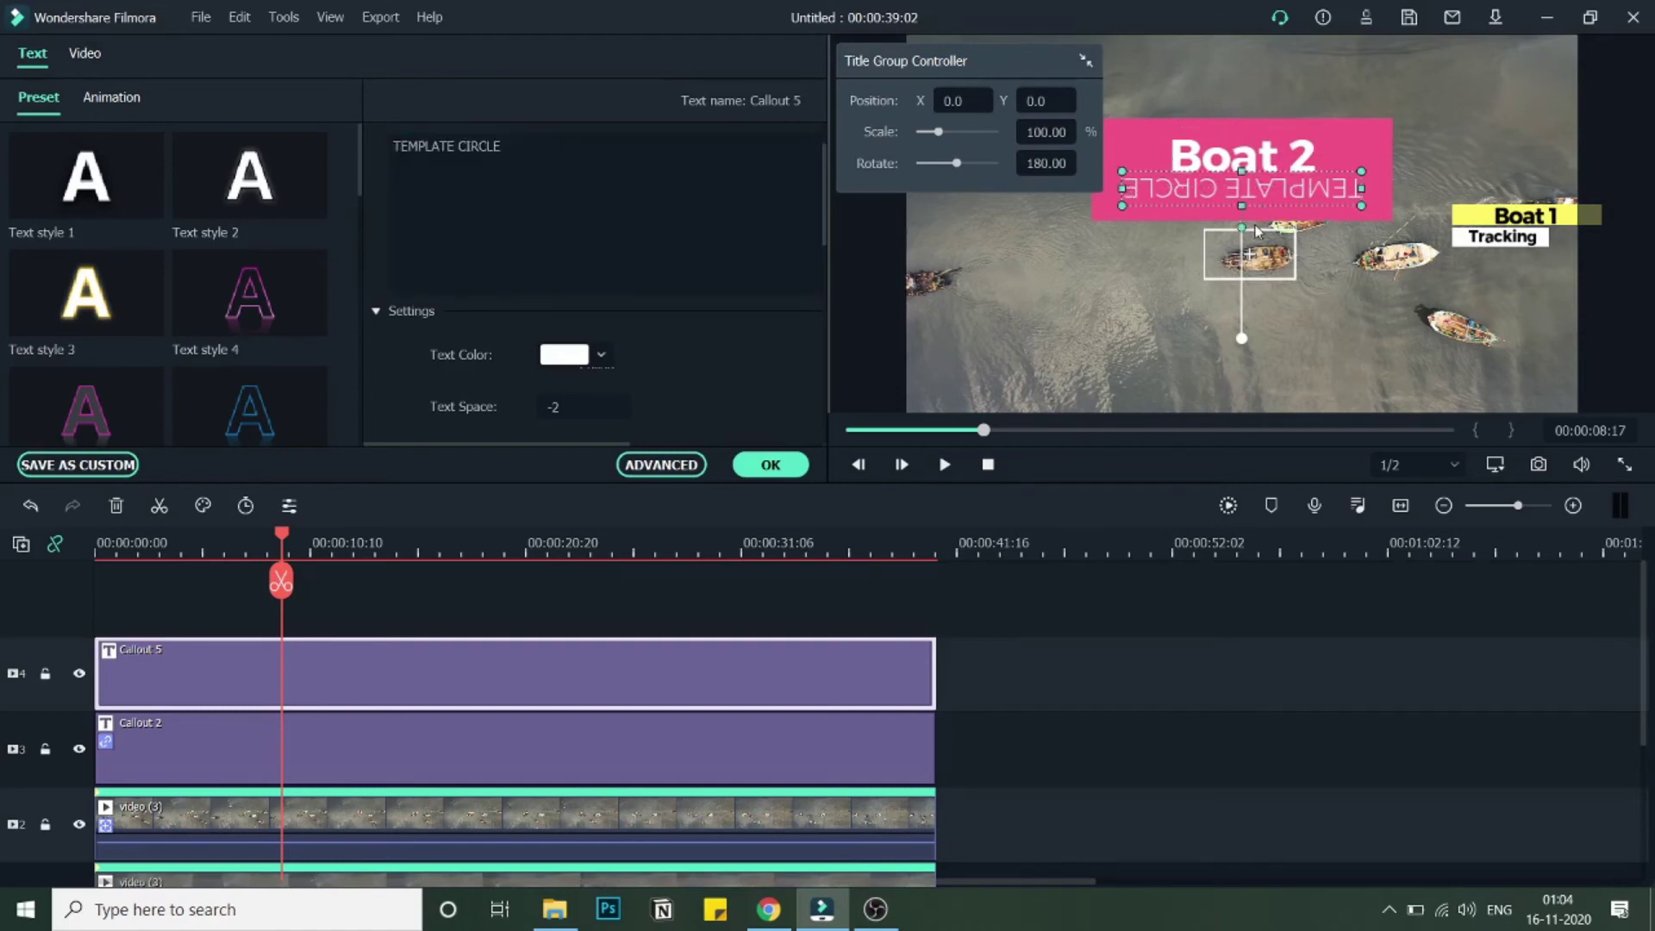
Rotate the second line upright and replace TEMPLATE CIRCLE with 'Tracking'
left_click_drag(1256, 231, 1249, 157)
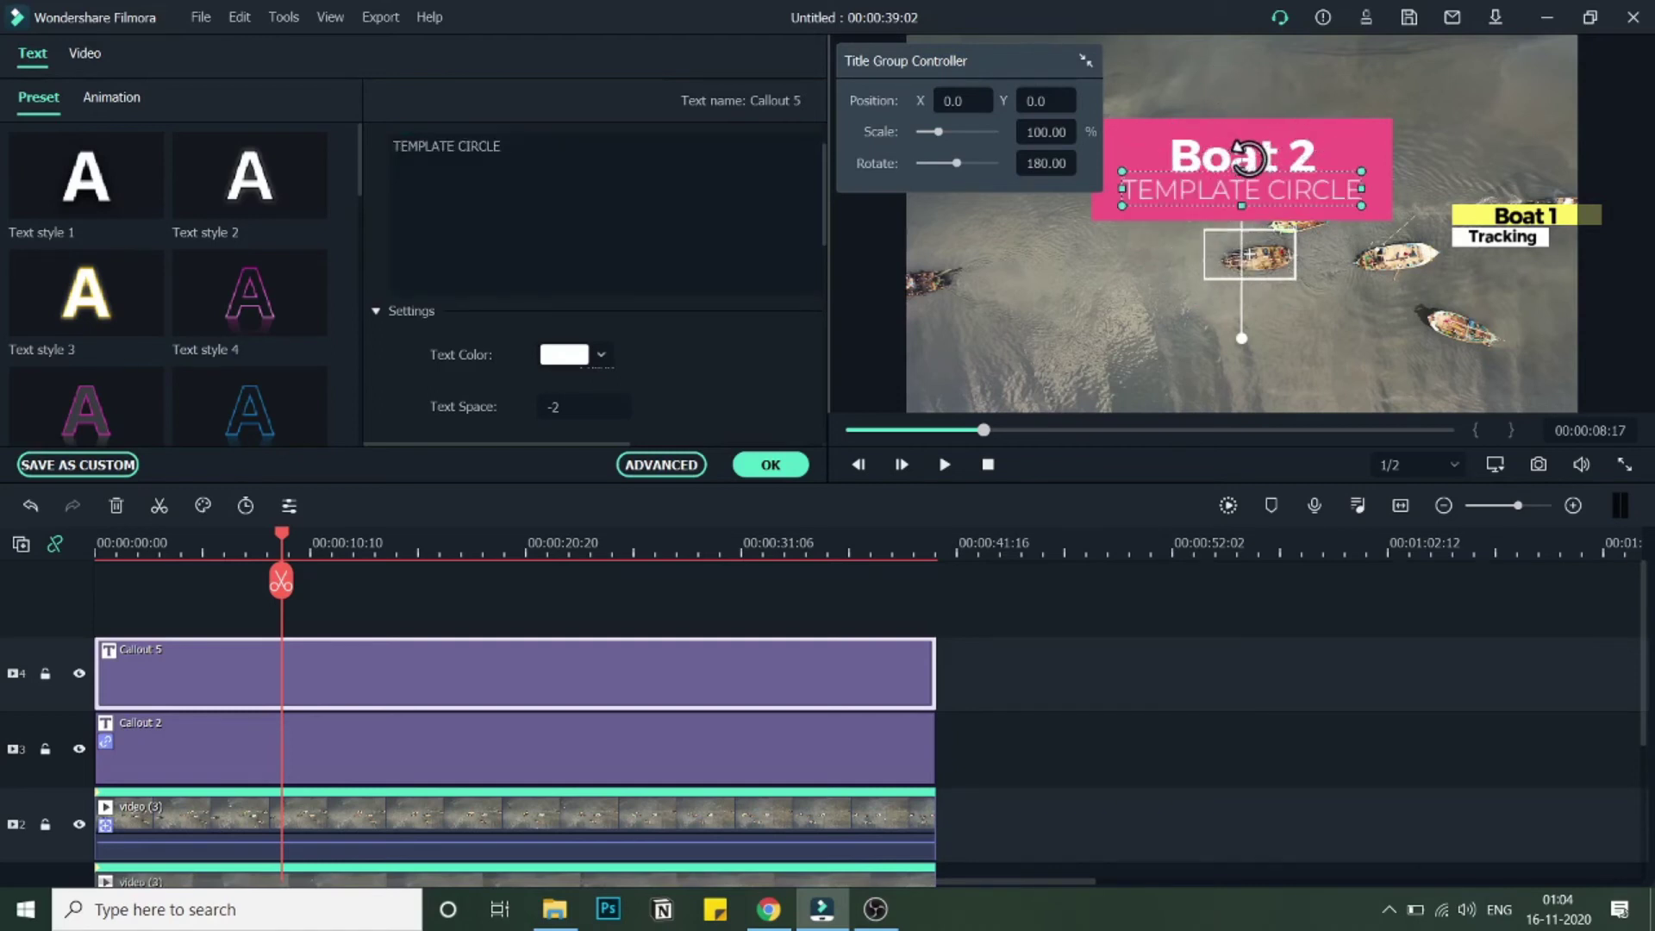
left_click(619, 204)
key("ctrl+shift+Left")
key("ctrl+shift+Left")
key("ctrl+shift+Right")
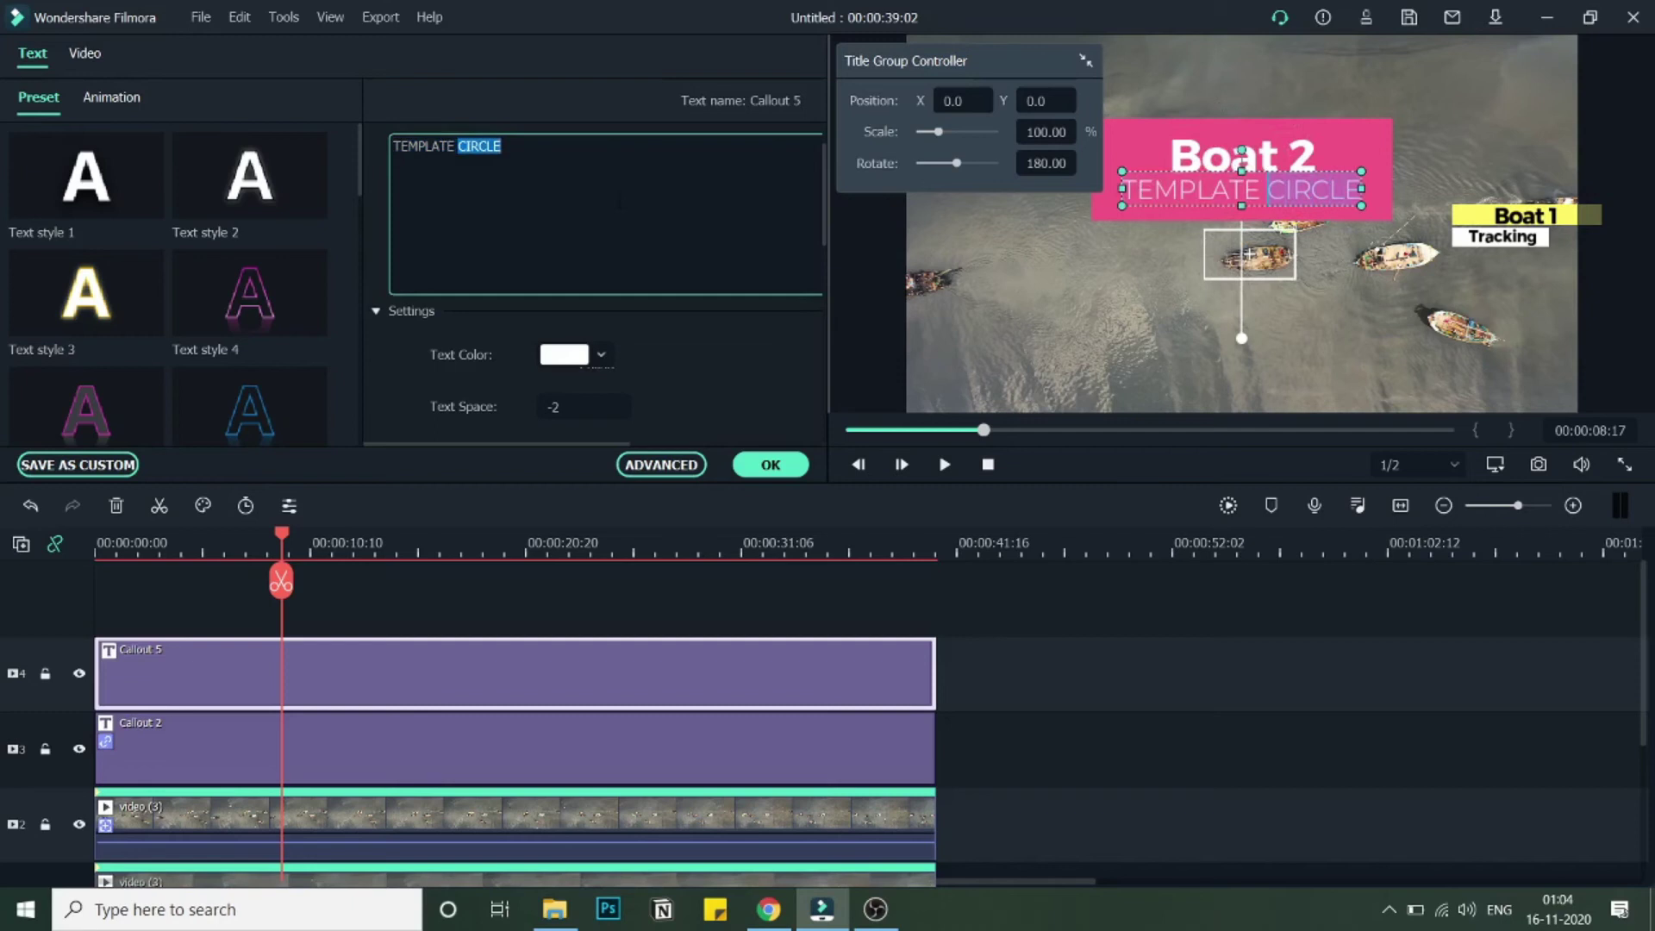
key("Right")
key("ctrl+shift+Left")
key("ctrl+shift+Left")
type("Trackin")
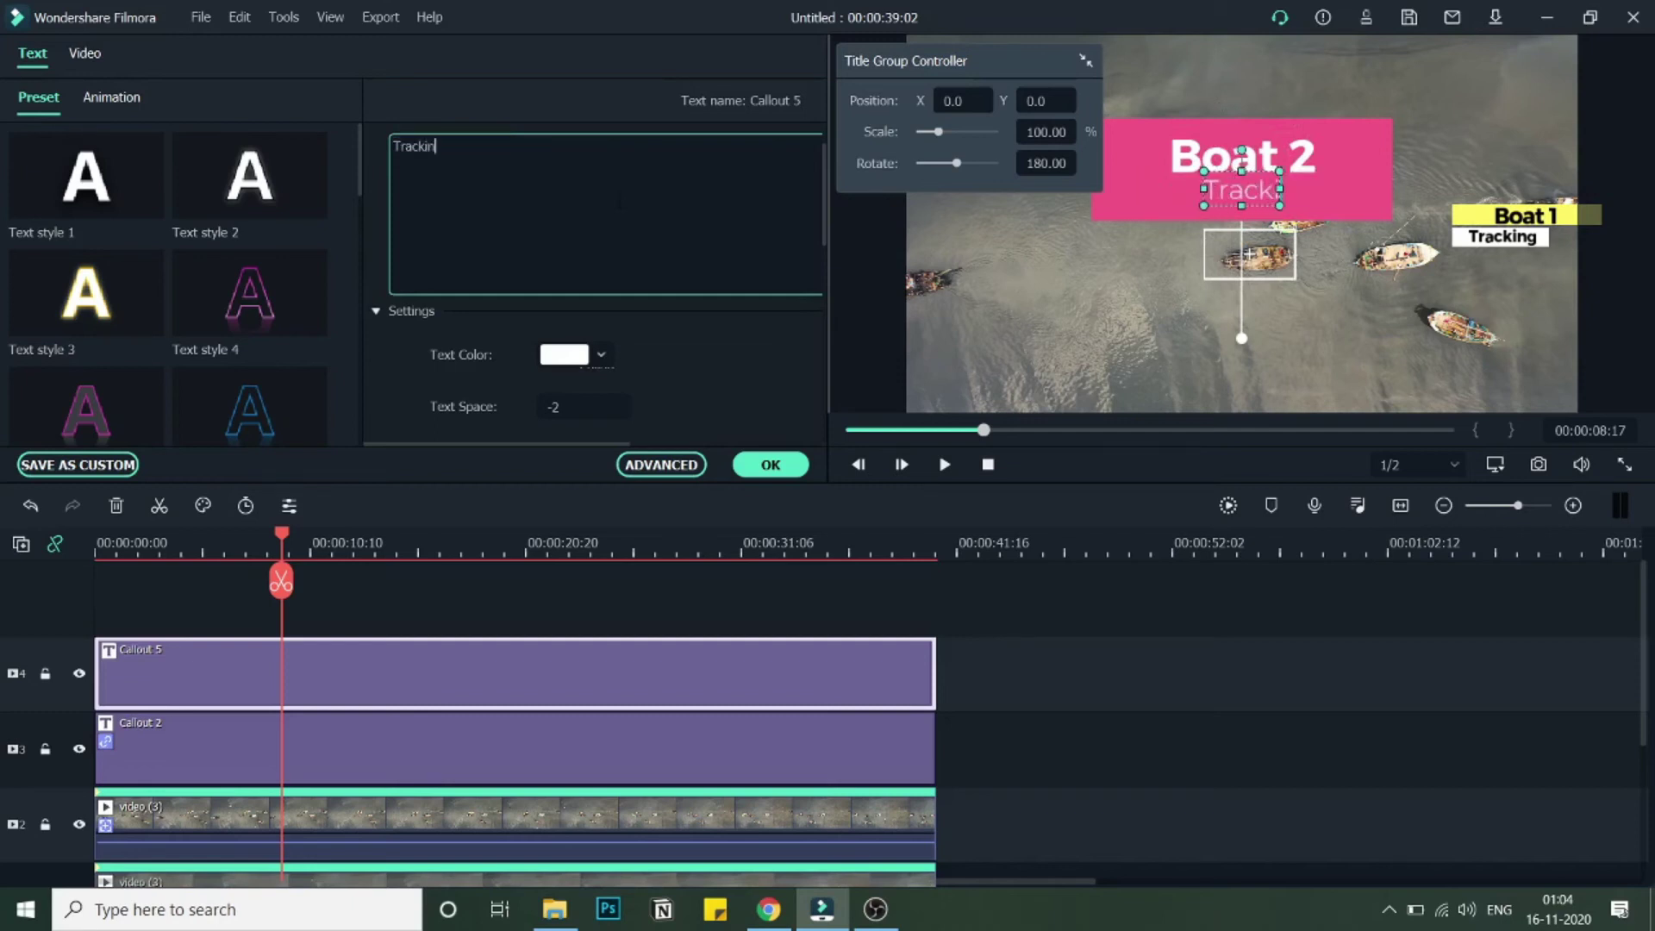
type("g")
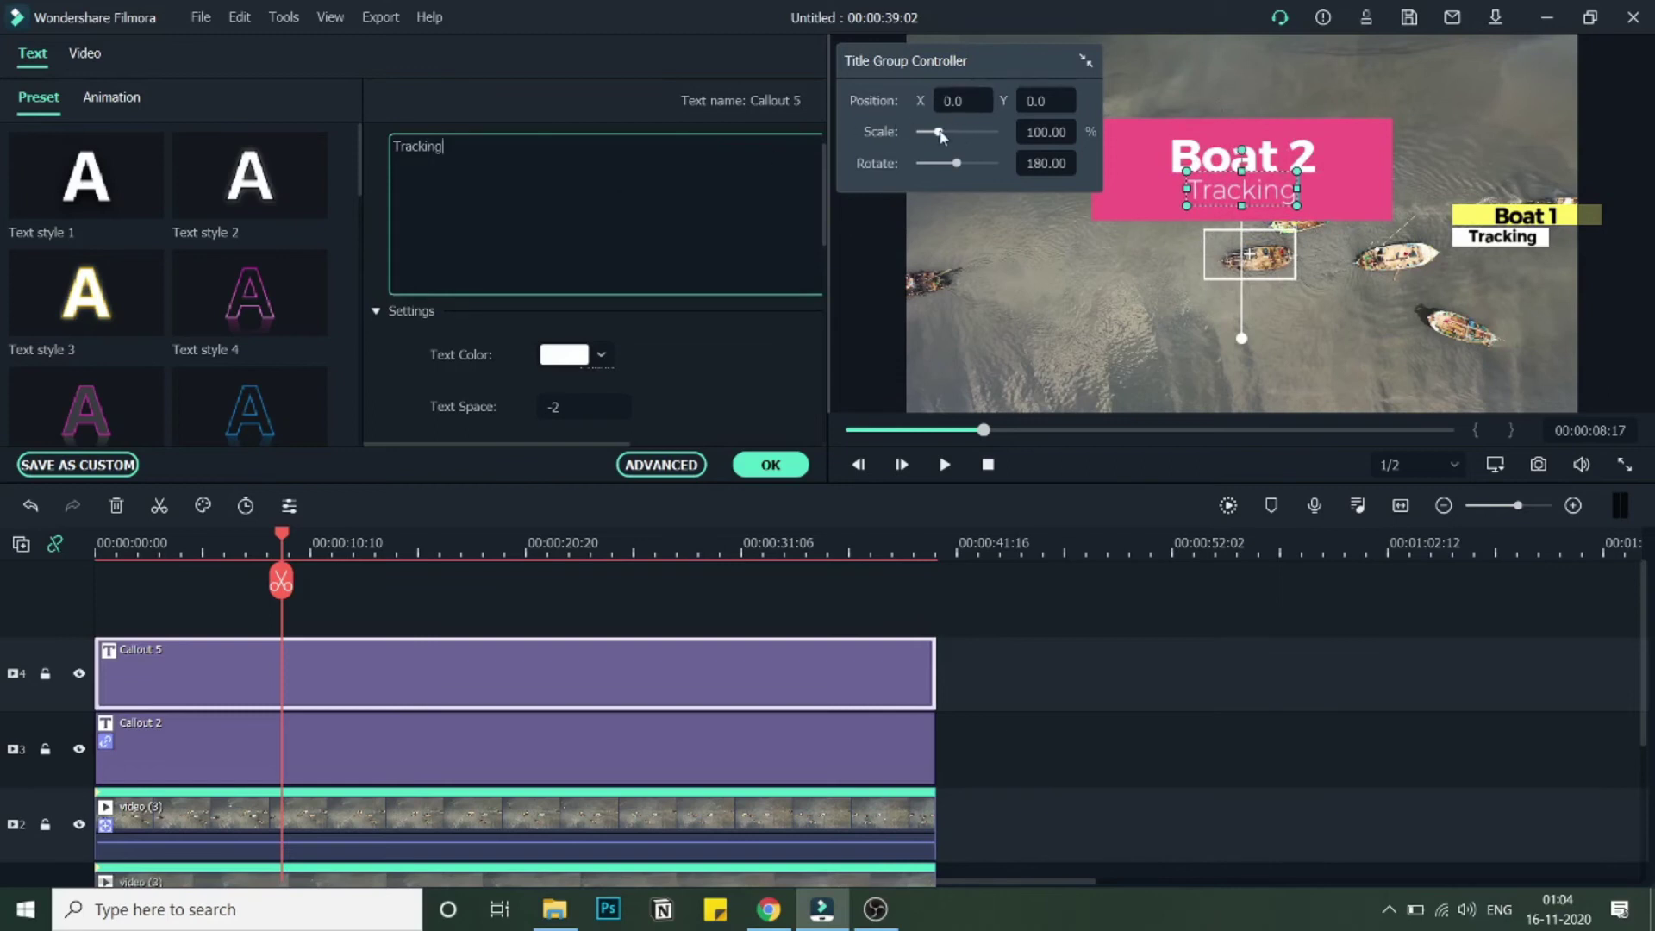
Scale the Boat 2 callout to about 58% and set Position X 10, Y 42
left_click_drag(940, 133, 935, 136)
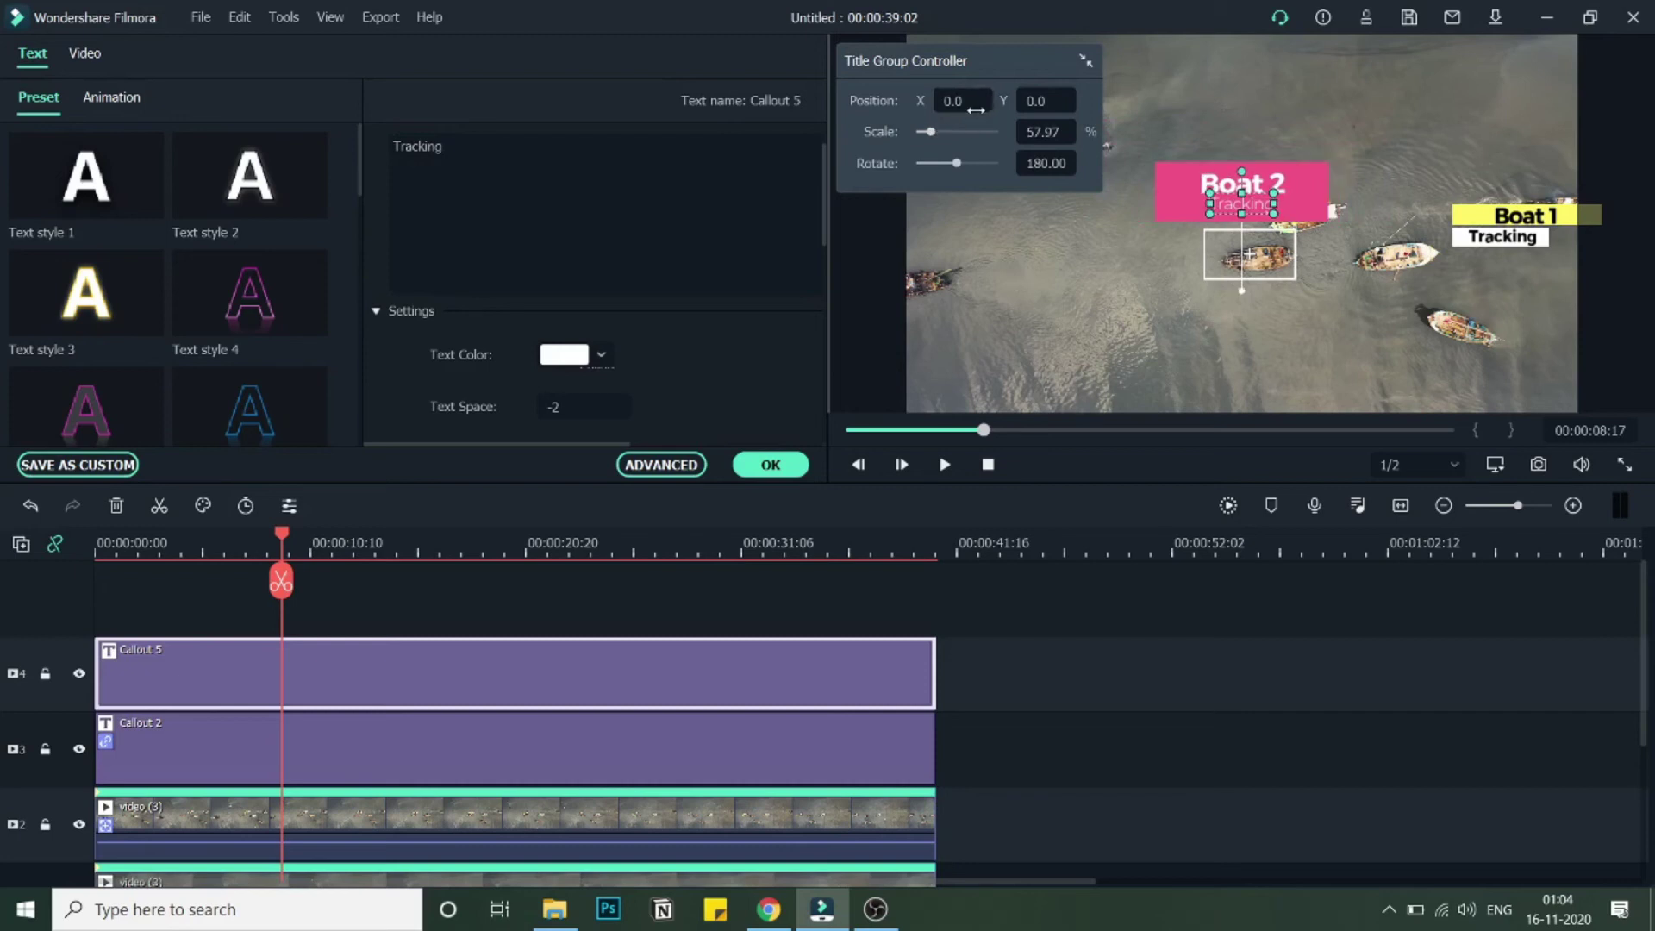
left_click_drag(1249, 255, 1250, 256)
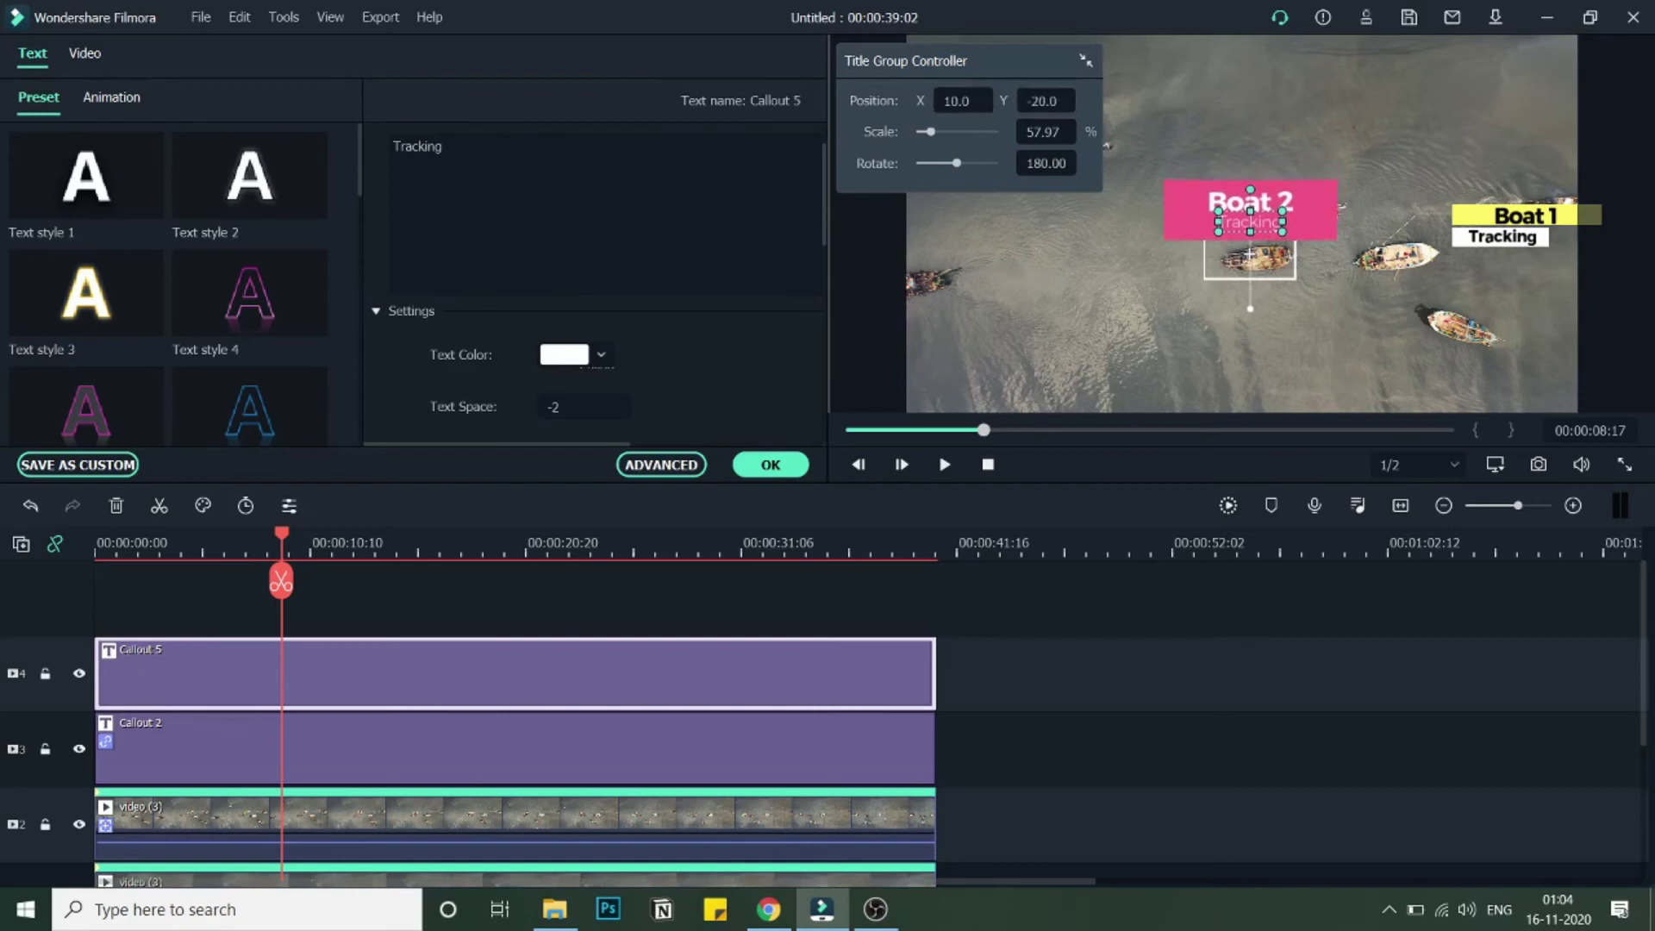
double_click(1043, 101)
type("8")
key("Return")
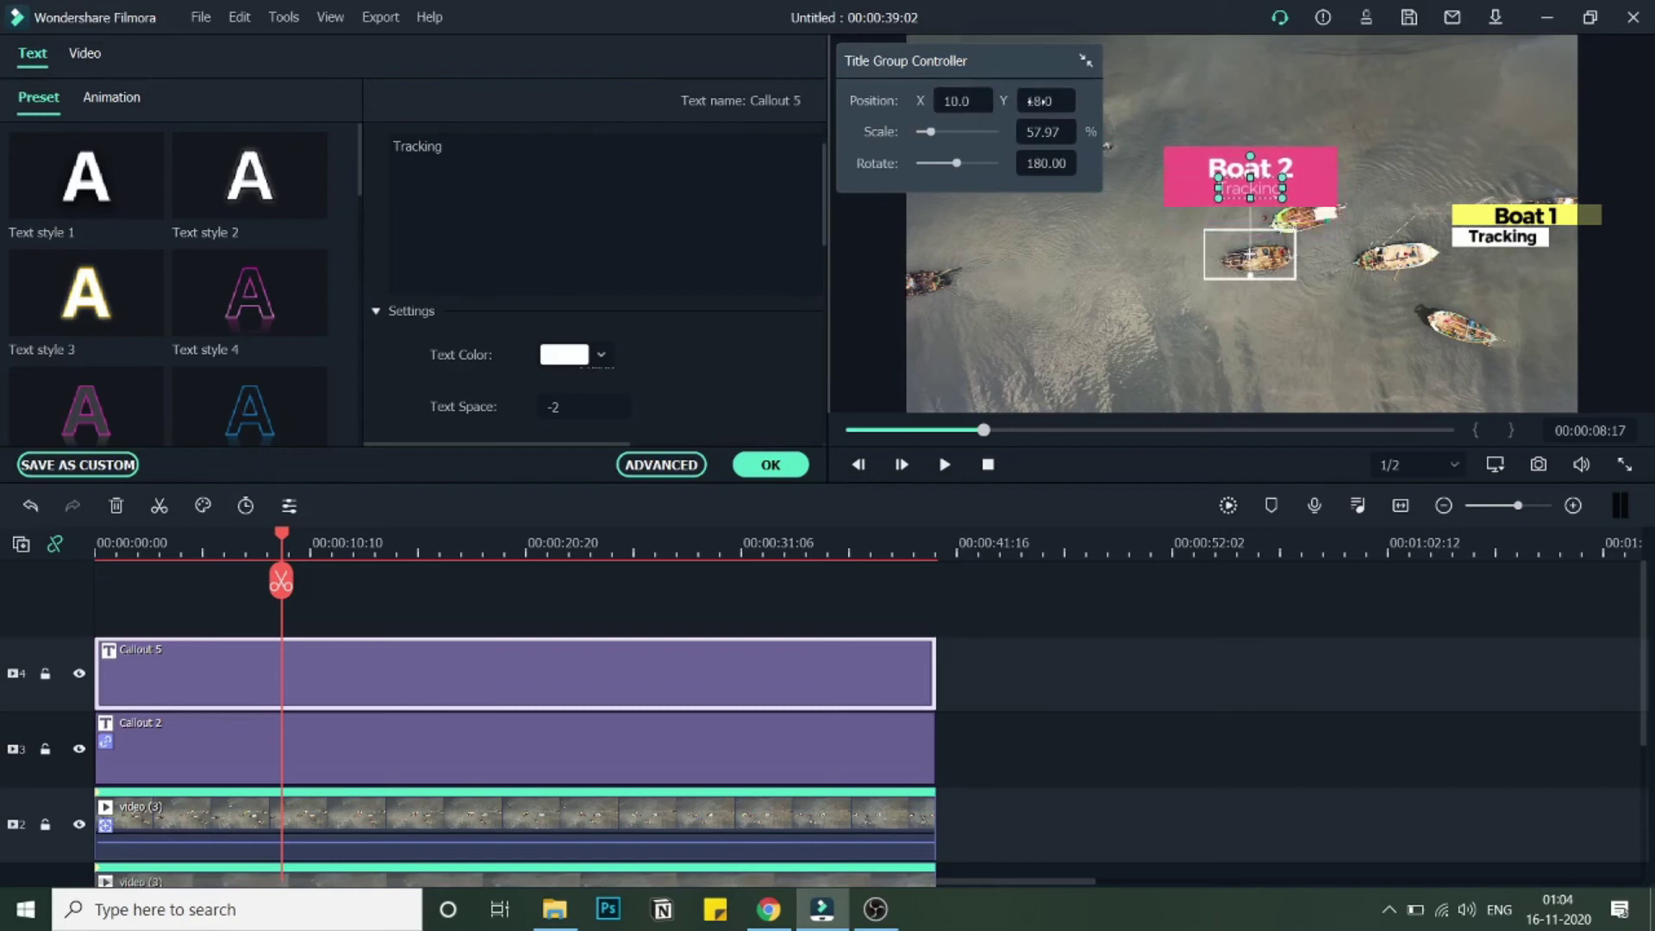
left_click_drag(1251, 255, 1250, 255)
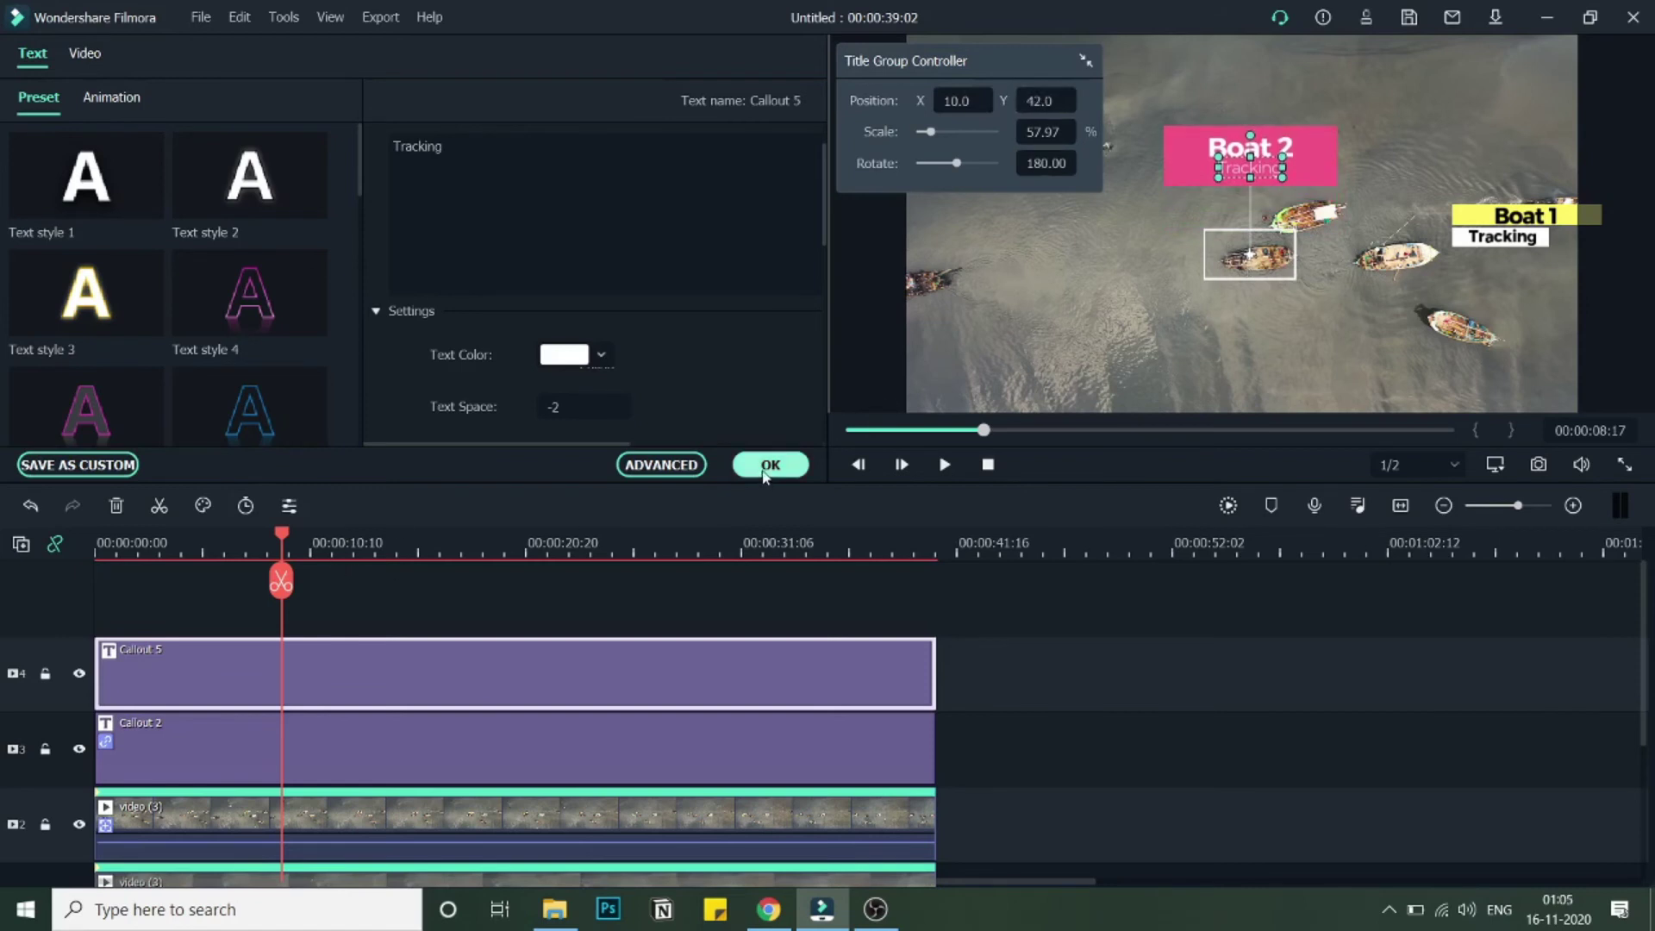
Rewind, set the clip's Motion Tracking target to Callout 5 (Boat 2), and play
left_click_drag(281, 538, 19, 504)
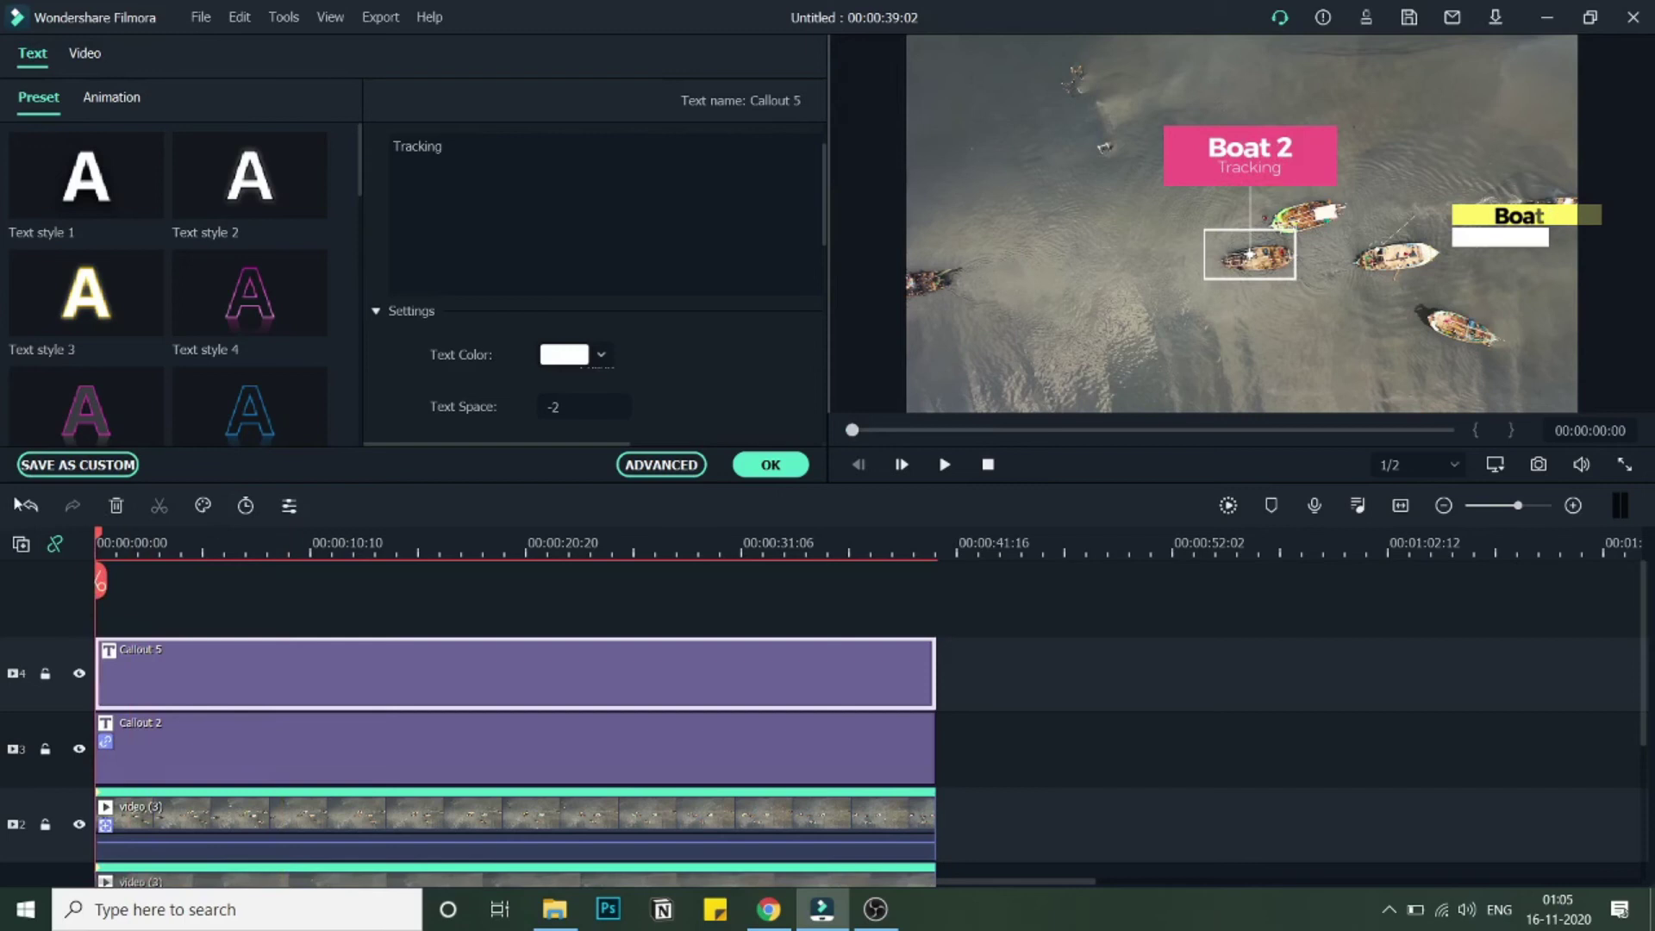
left_click(771, 464)
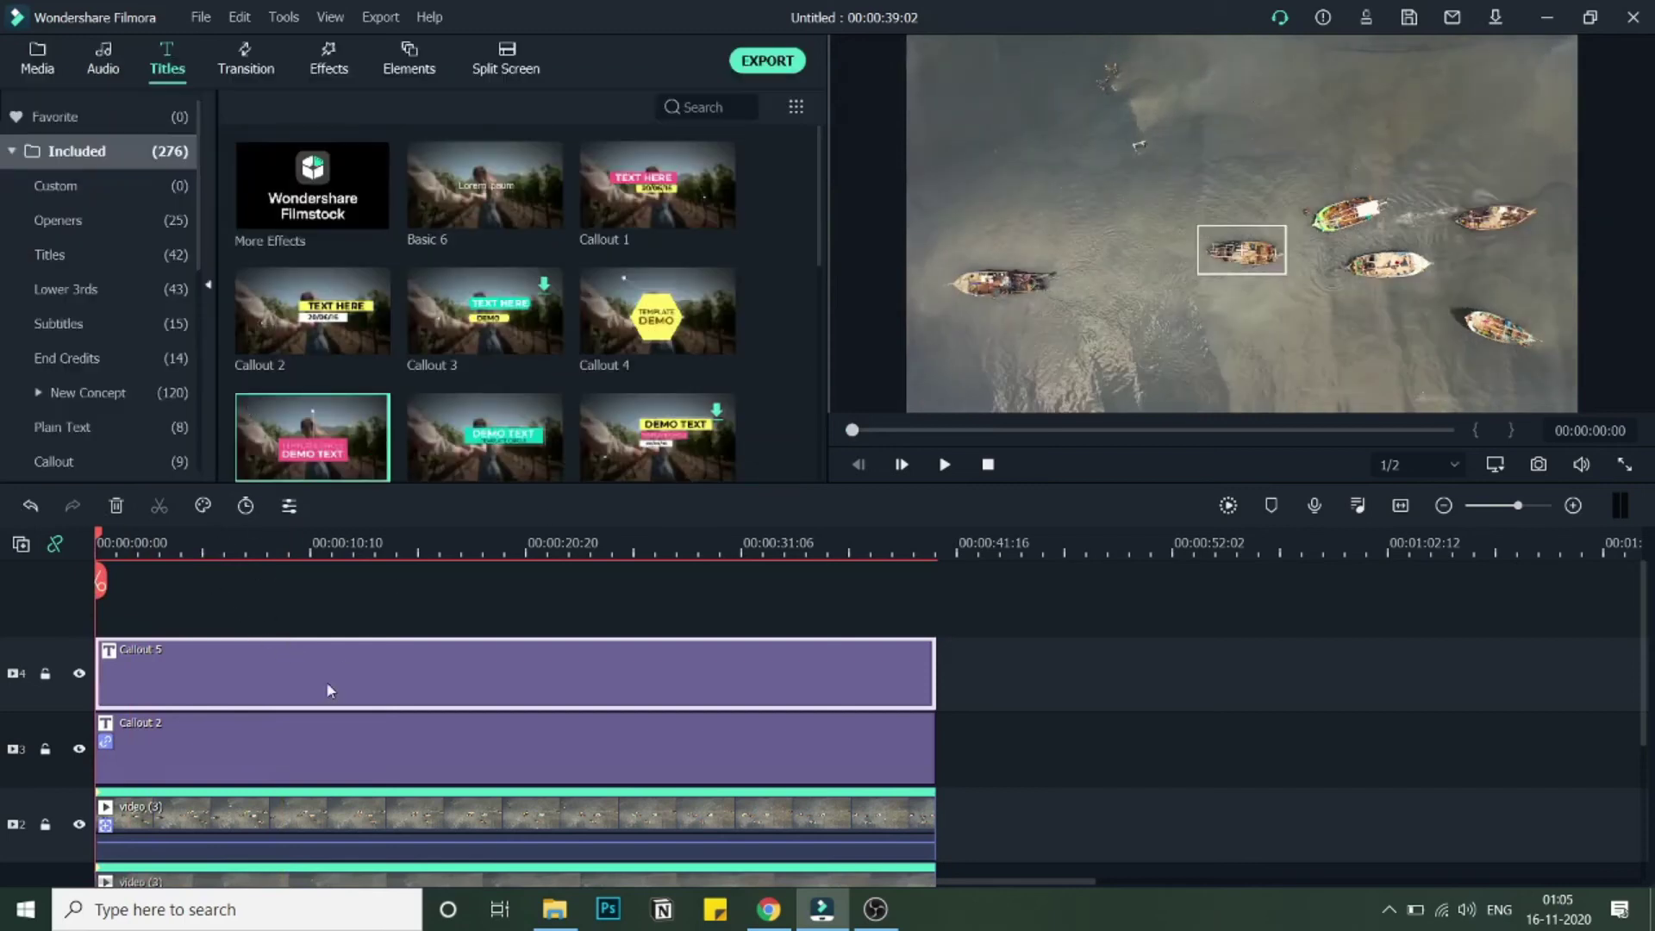
double_click(290, 832)
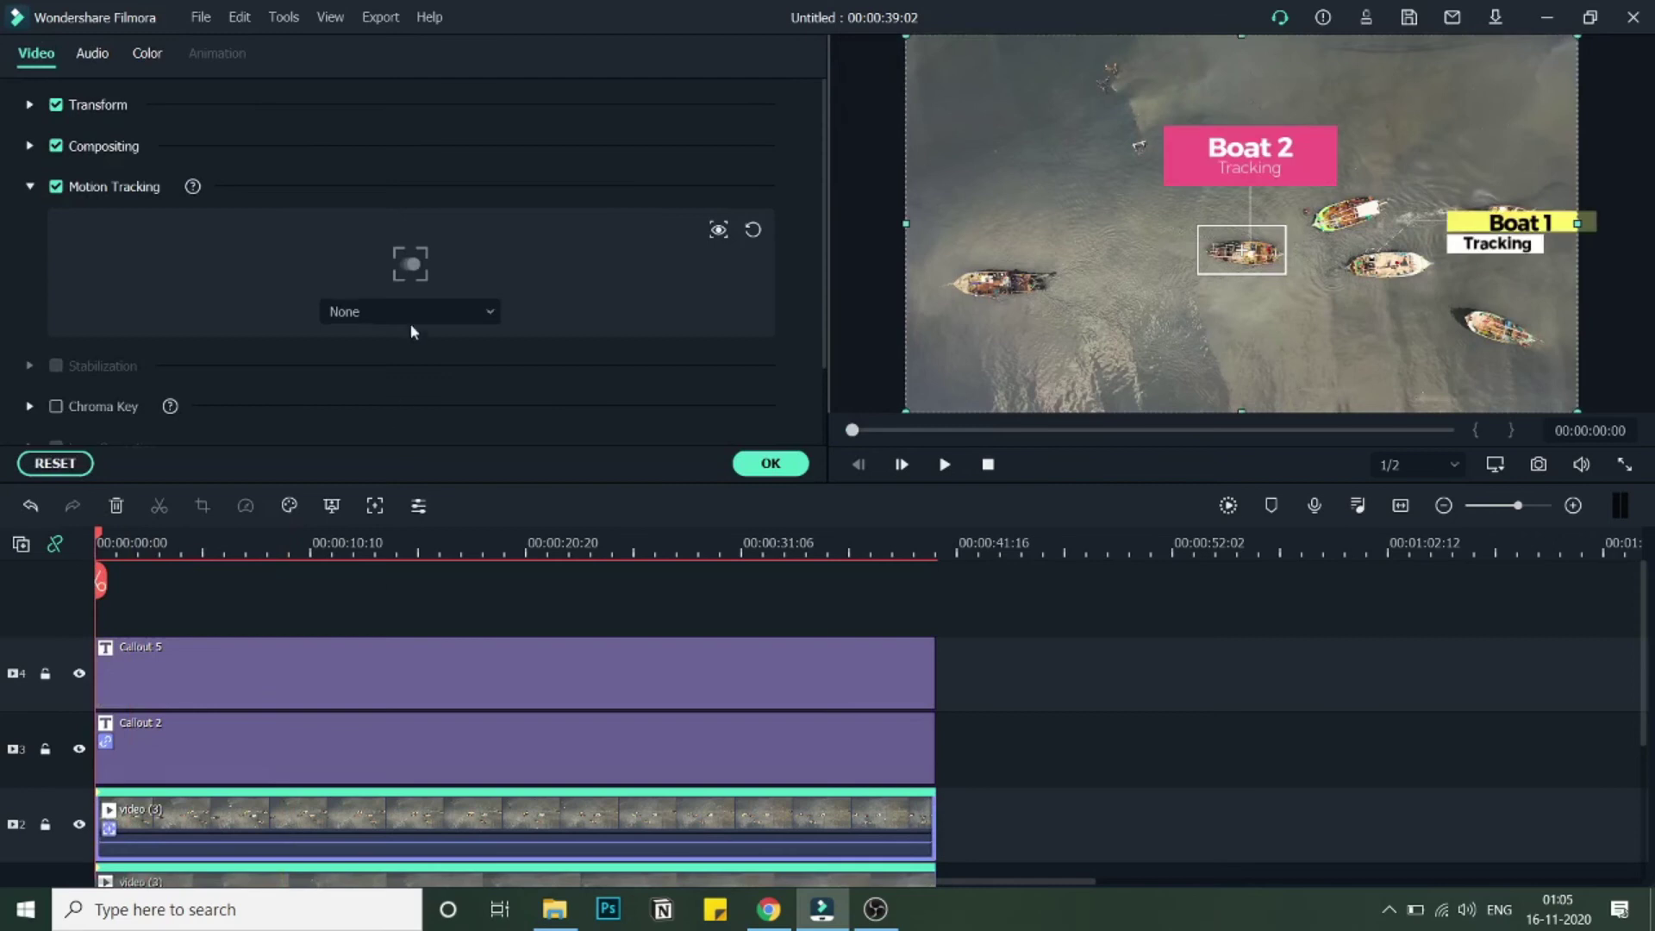
left_click(410, 314)
left_click(422, 389)
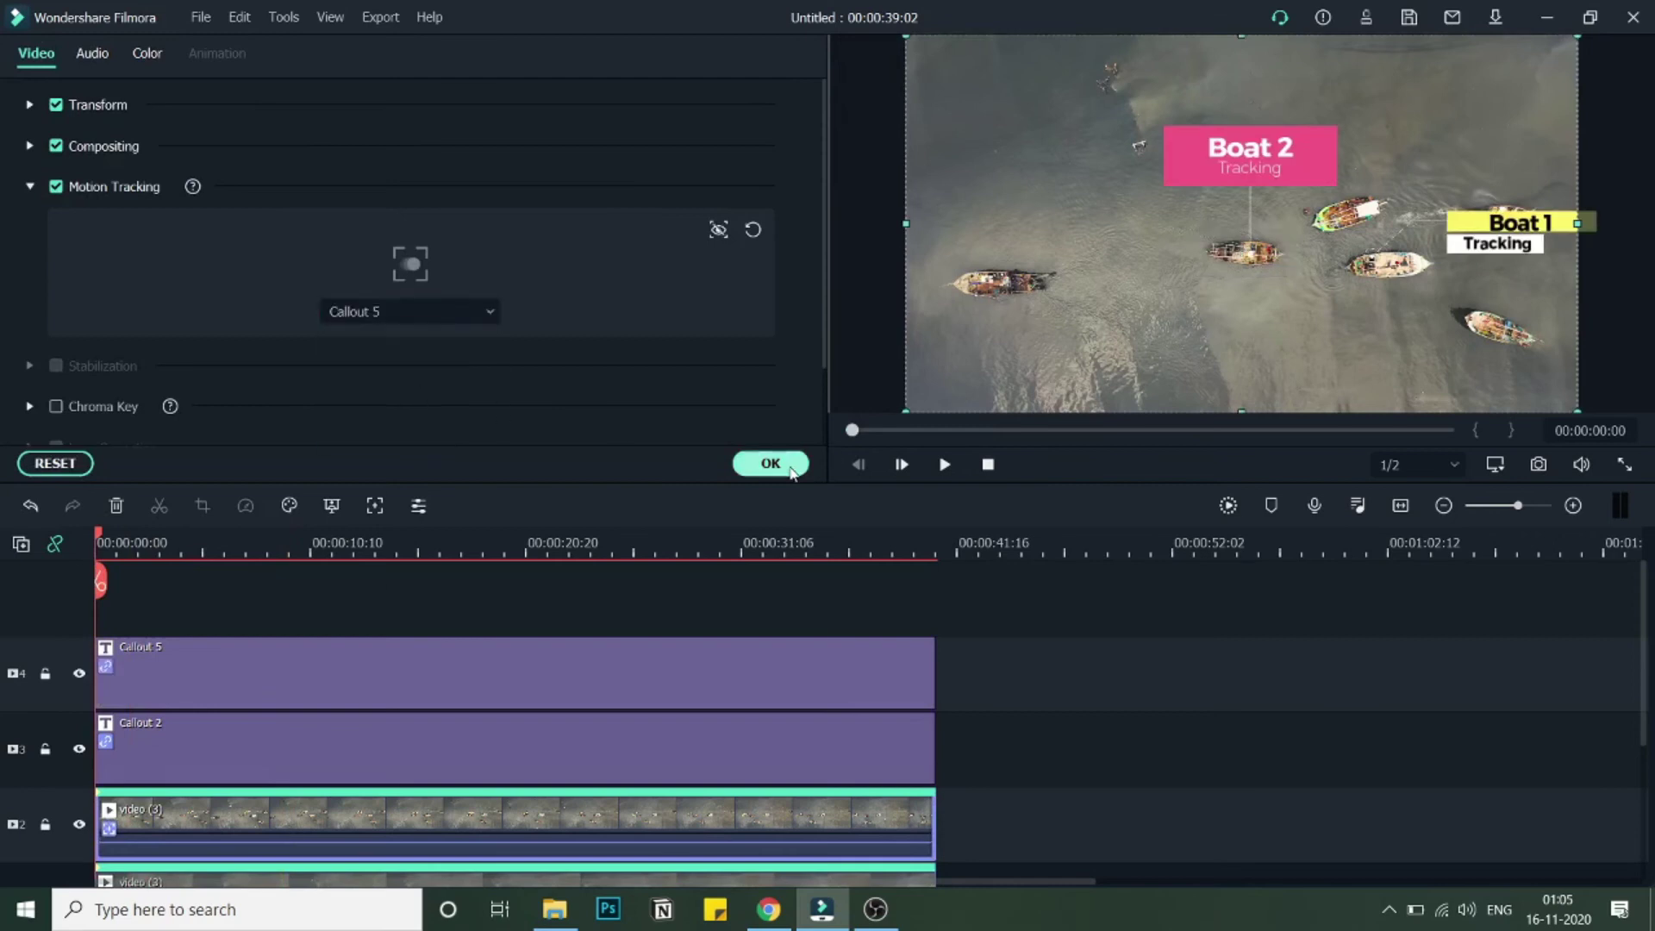
left_click(787, 467)
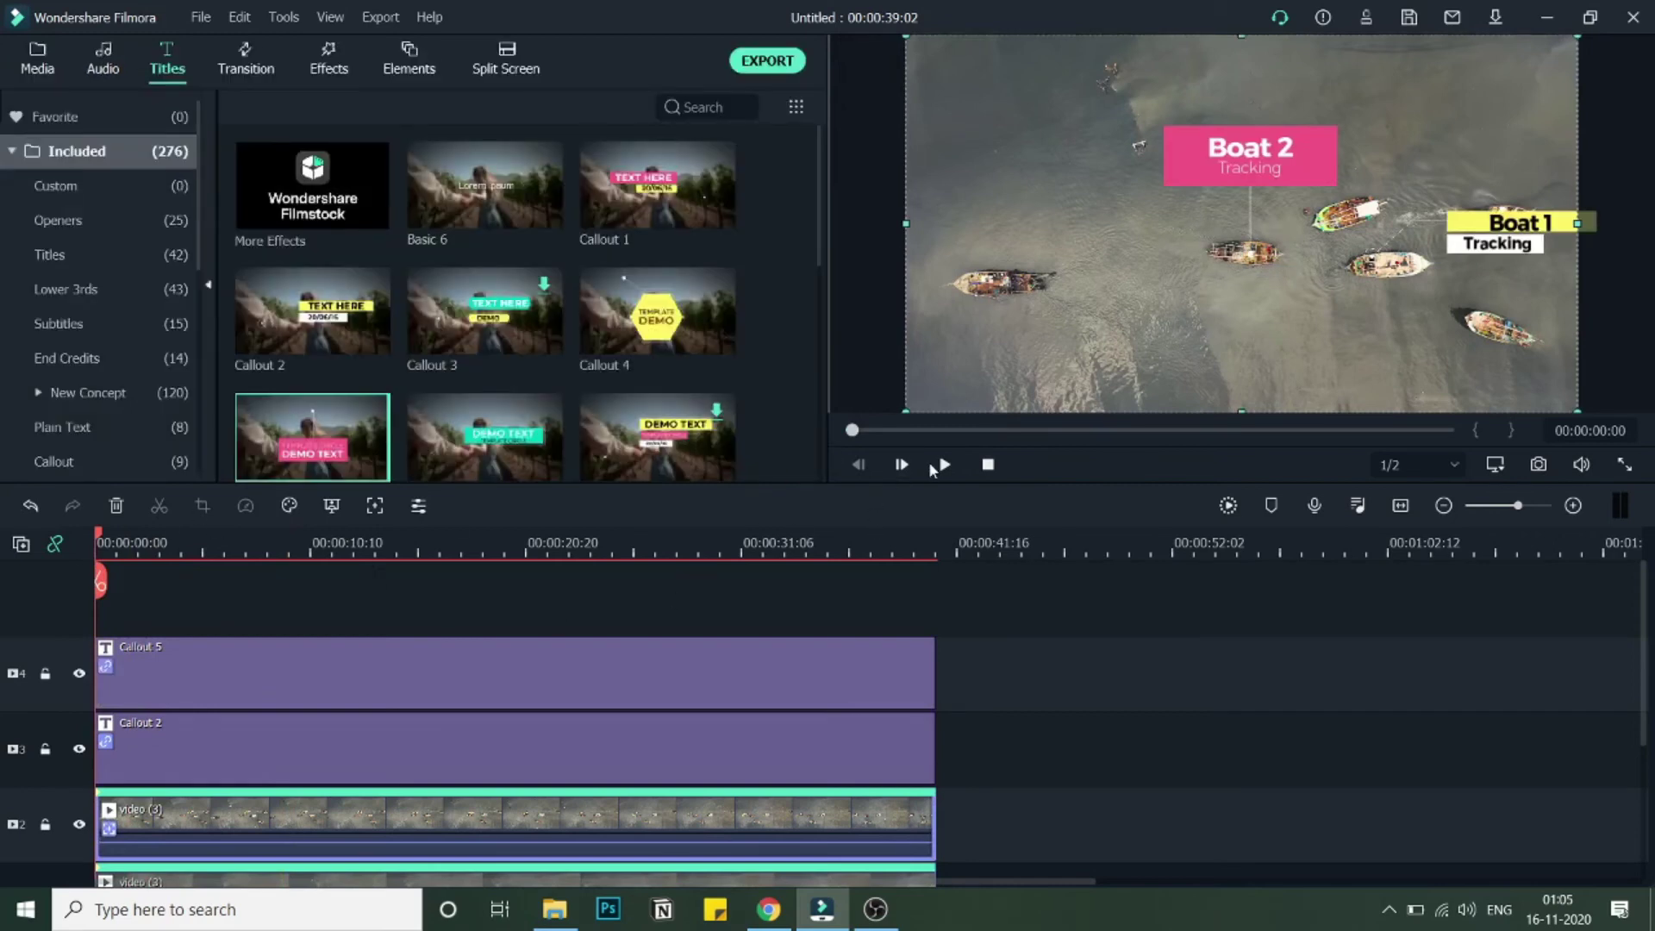
left_click(944, 465)
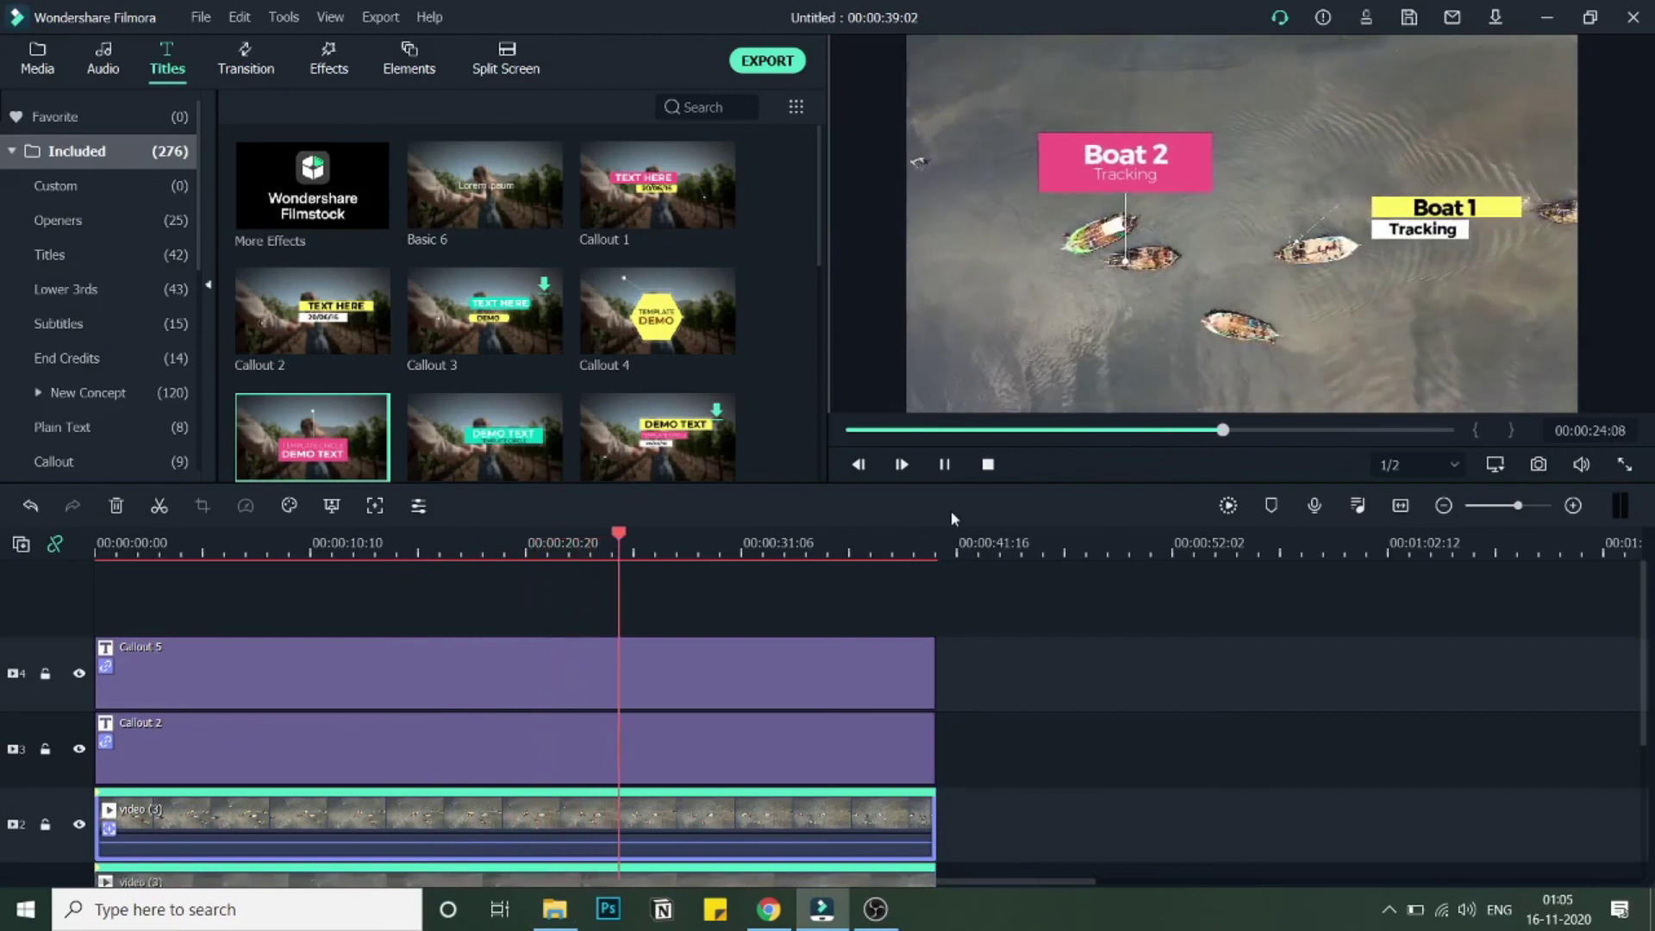
Watch the Boat 1 and Boat 2 callouts track their boats, pausing near 32 seconds
scroll(978, 578, "down", 1)
scroll(977, 580, "down", 1)
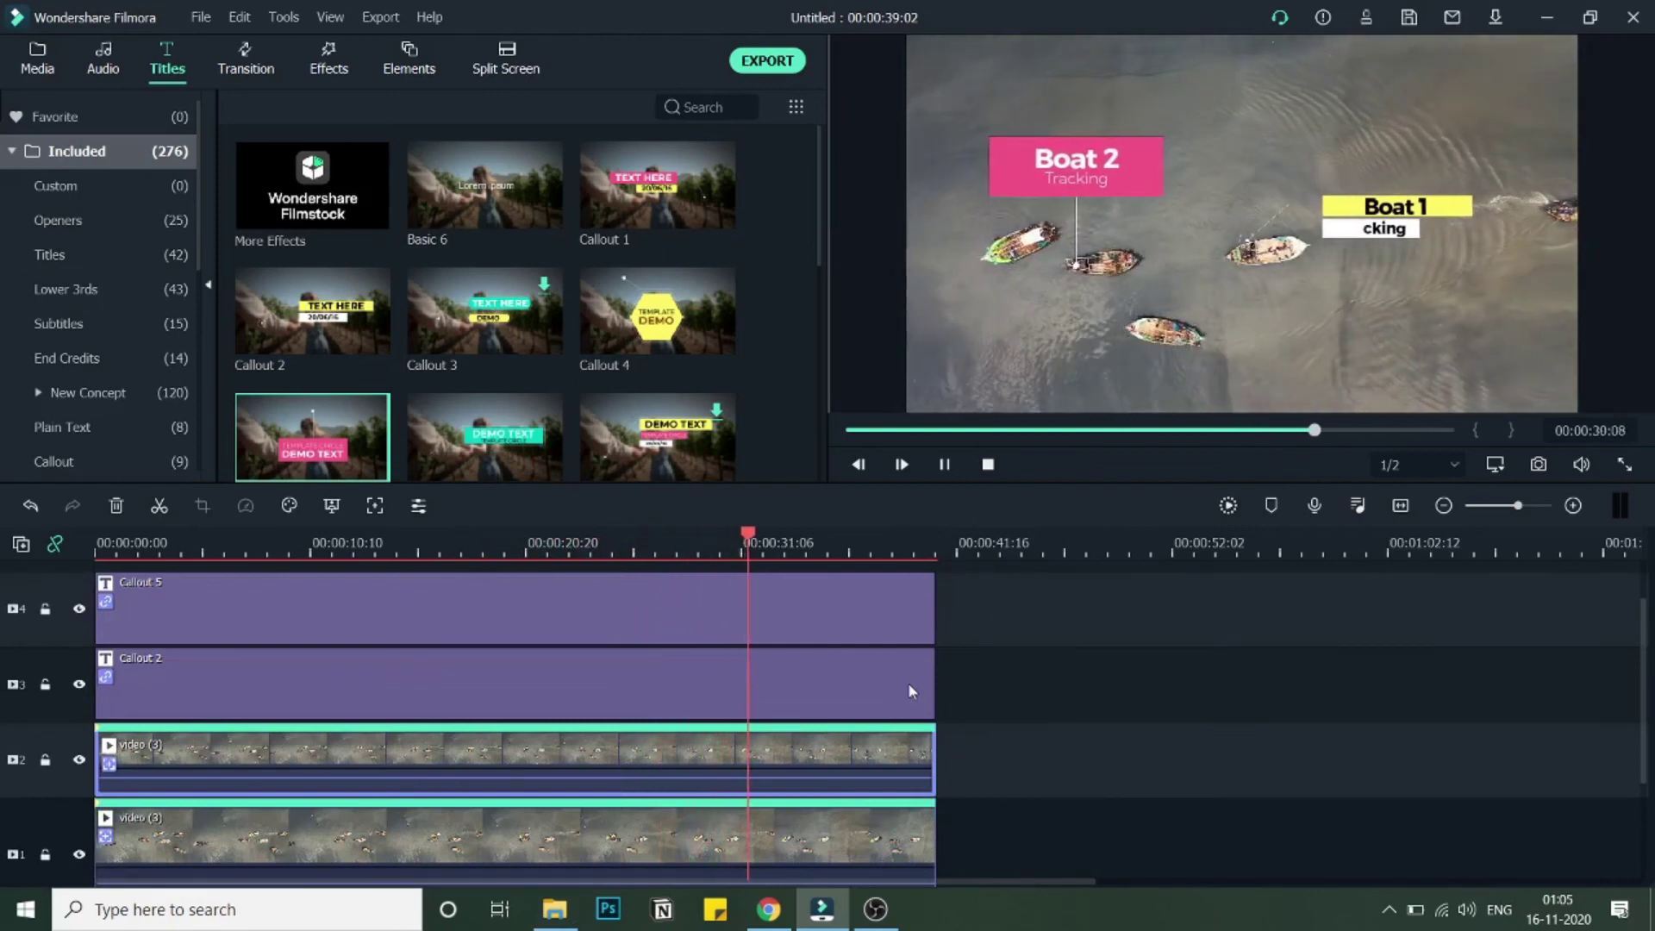
left_click(939, 472)
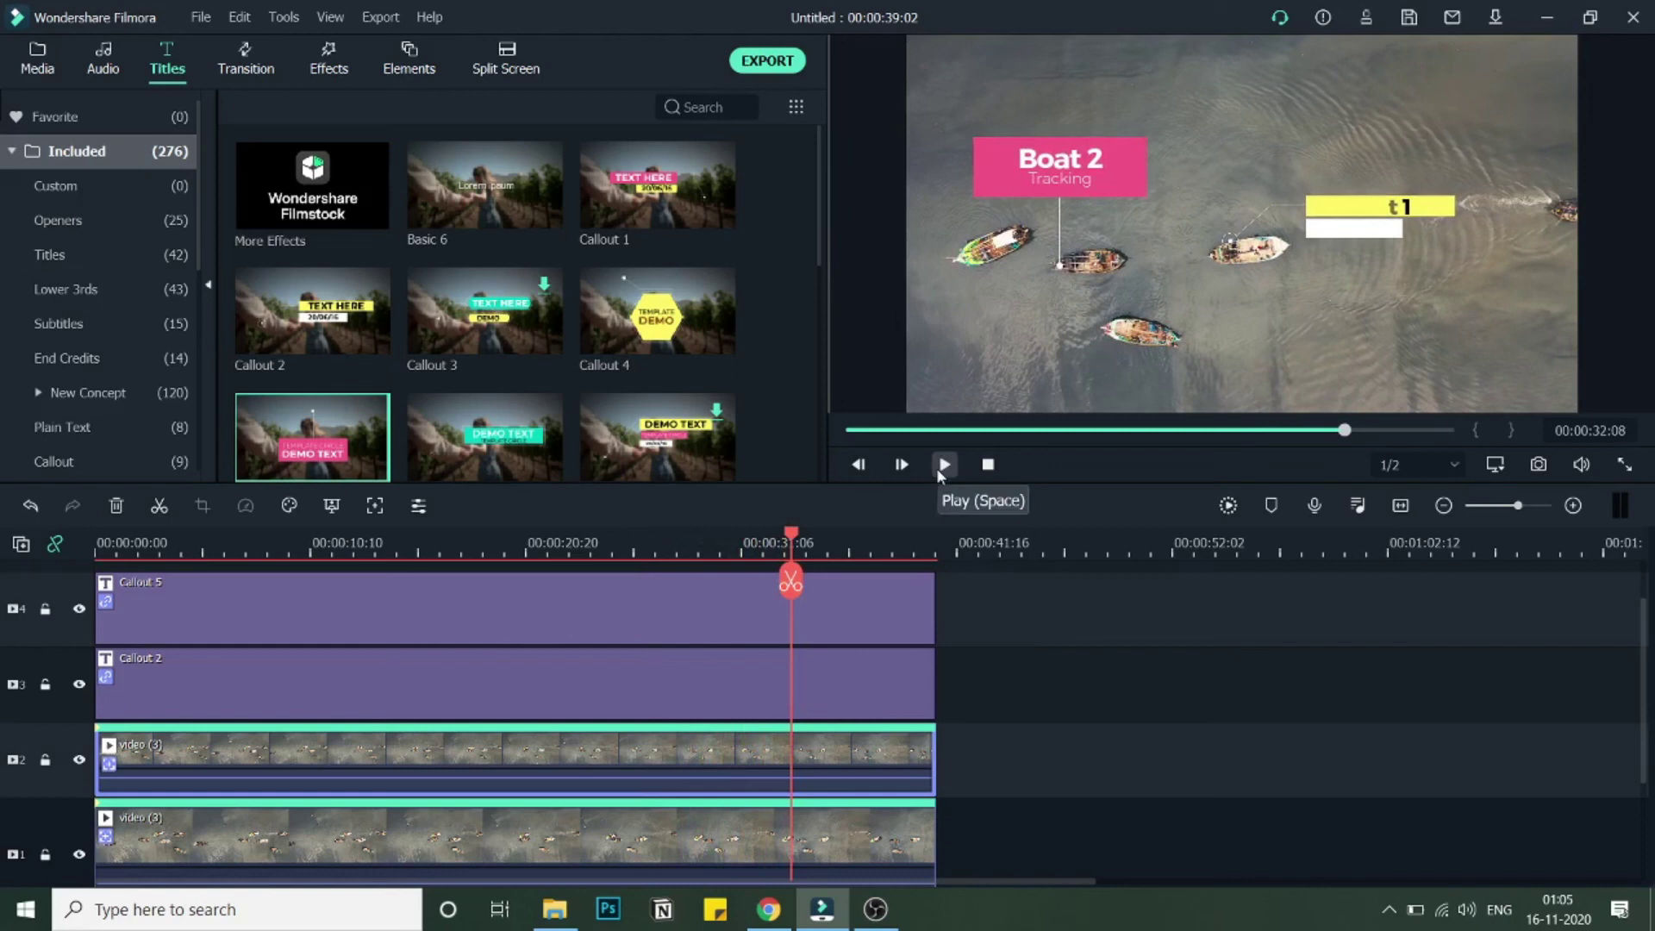